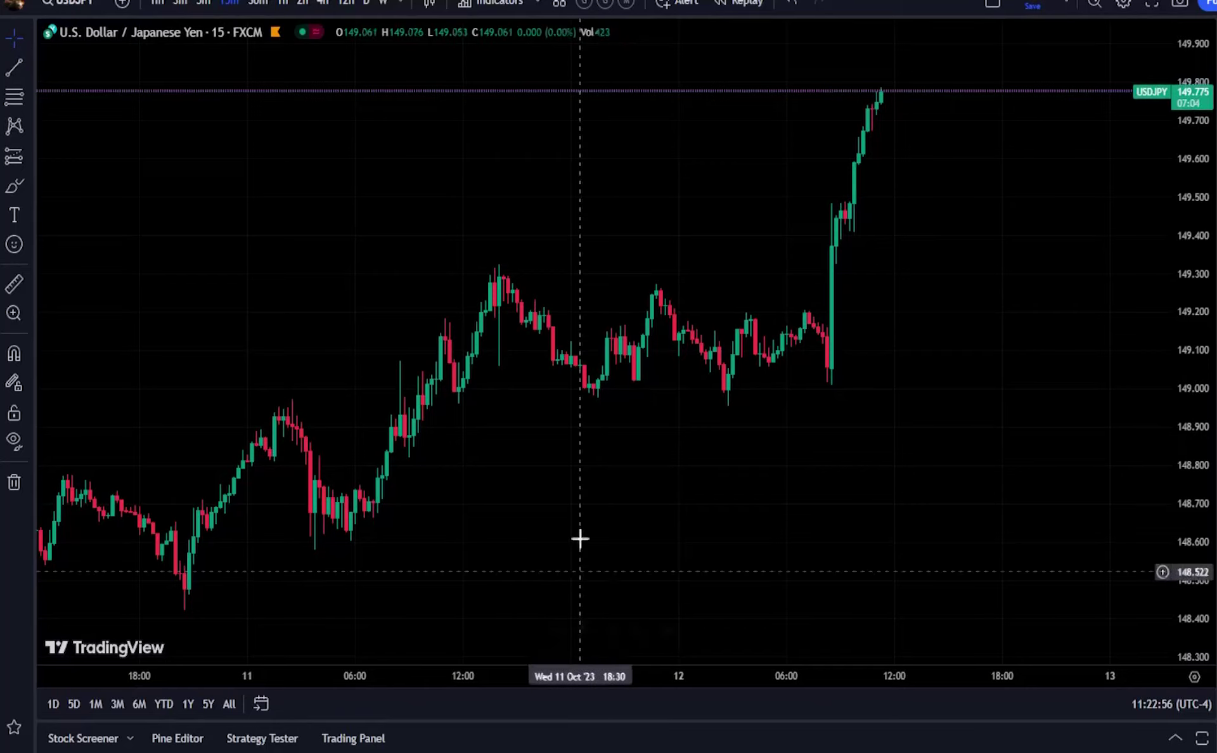
- Brush a freehand curve along the USDJPY price swings from the low before 11 October up to the latest rally
left_click_drag(478, 416, 385, 394)
left_click_drag(101, 297, 256, 251)
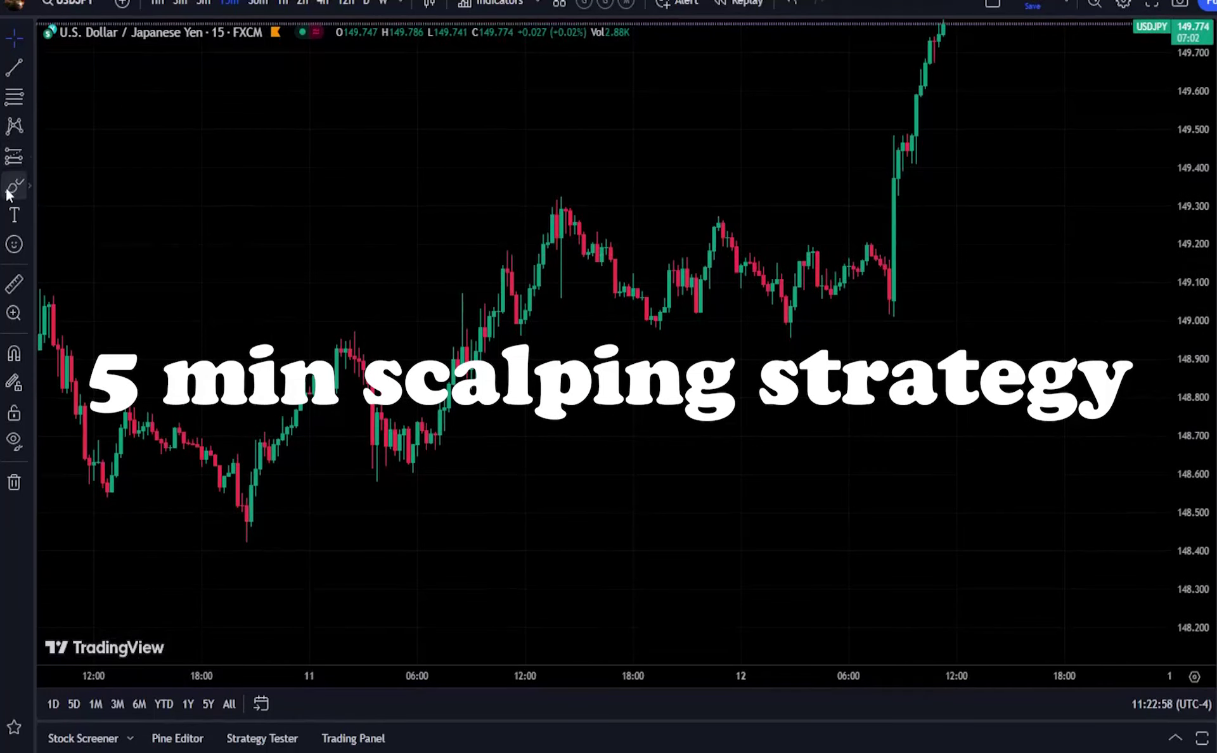
left_click(6, 187)
left_click_drag(228, 512, 305, 352)
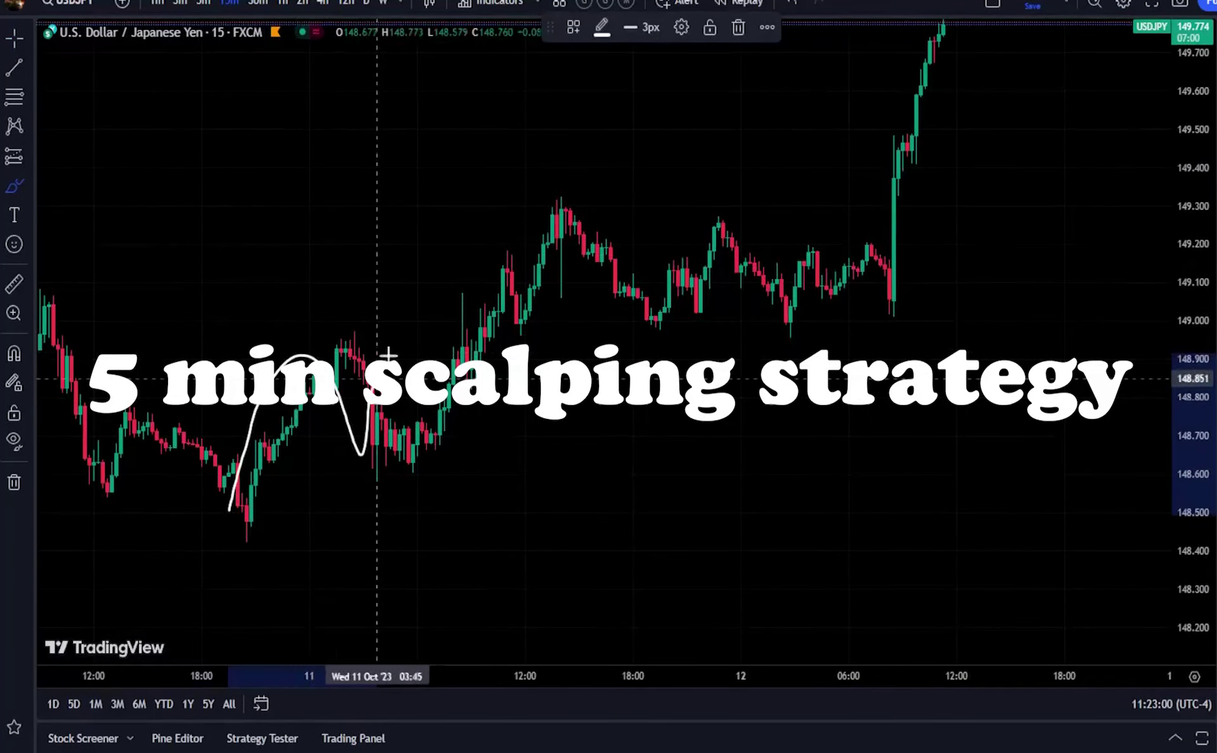
mouse_move(388, 355)
left_mouse_down()
mouse_move(594, 277)
mouse_move(750, 280)
mouse_move(885, 168)
mouse_move(916, 79)
left_mouse_up()
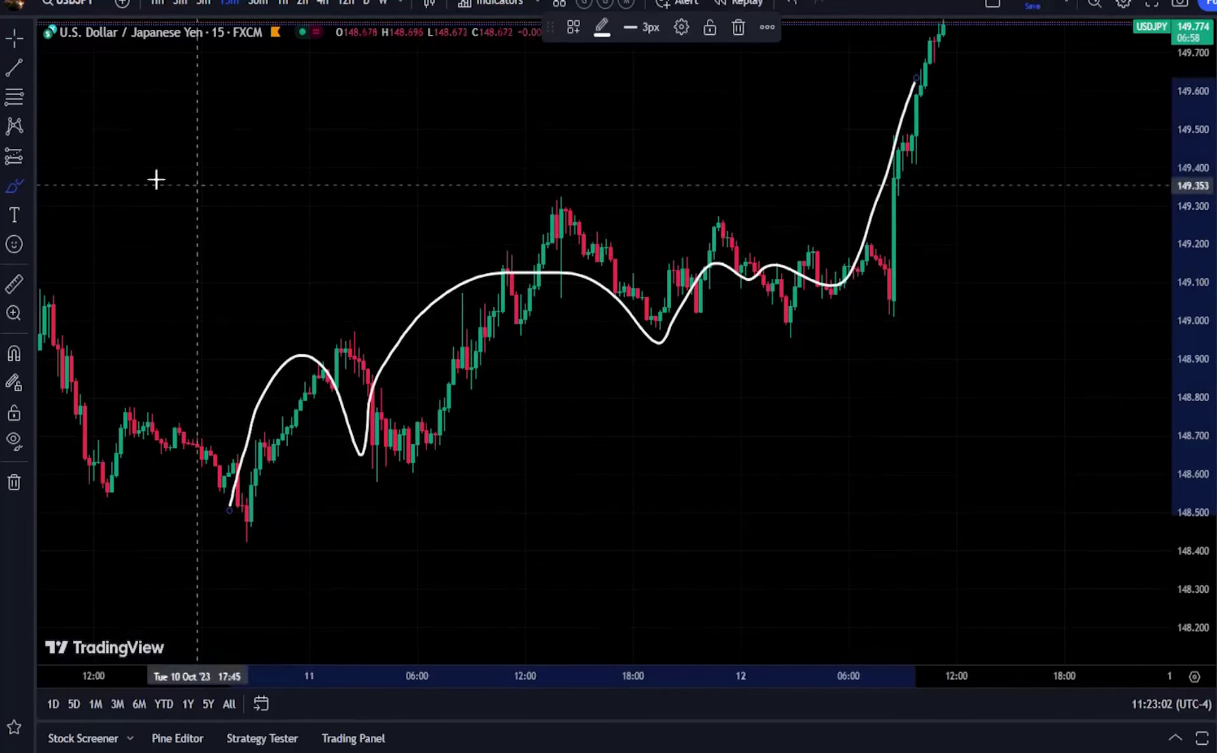
- Add the text note "to 5 min" in the empty area above the candles
left_click(14, 215)
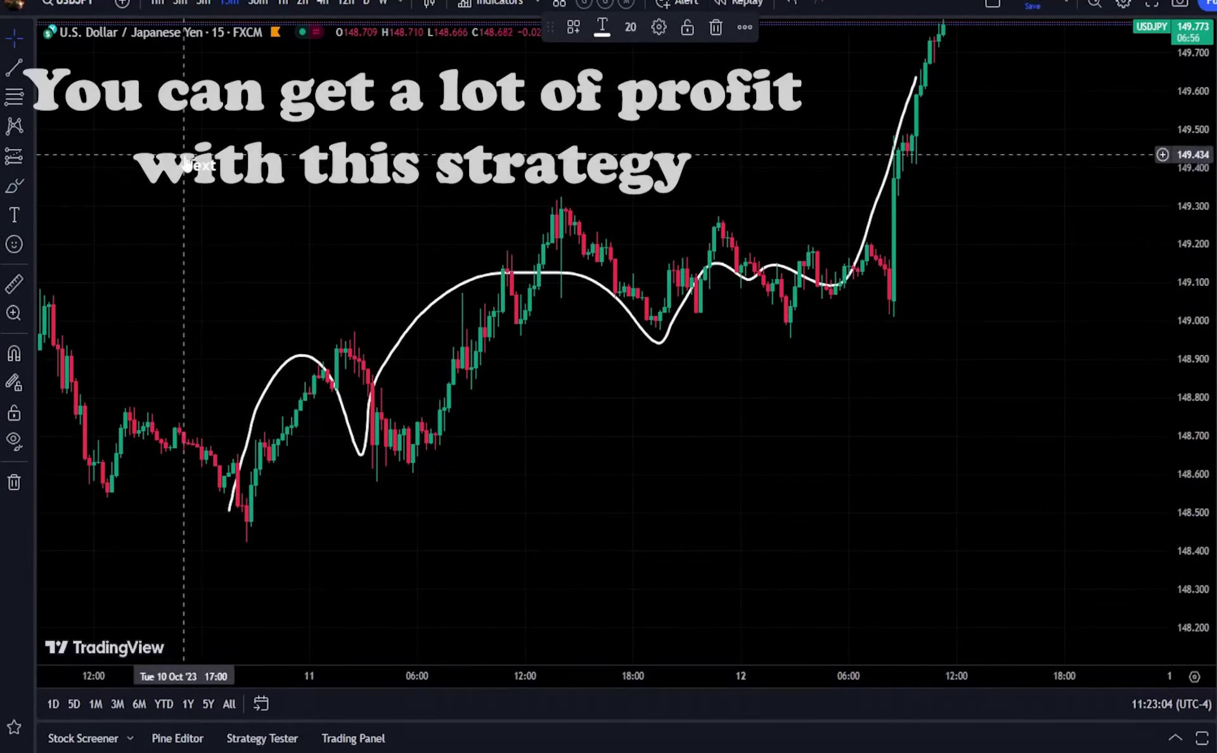
left_click(274, 204)
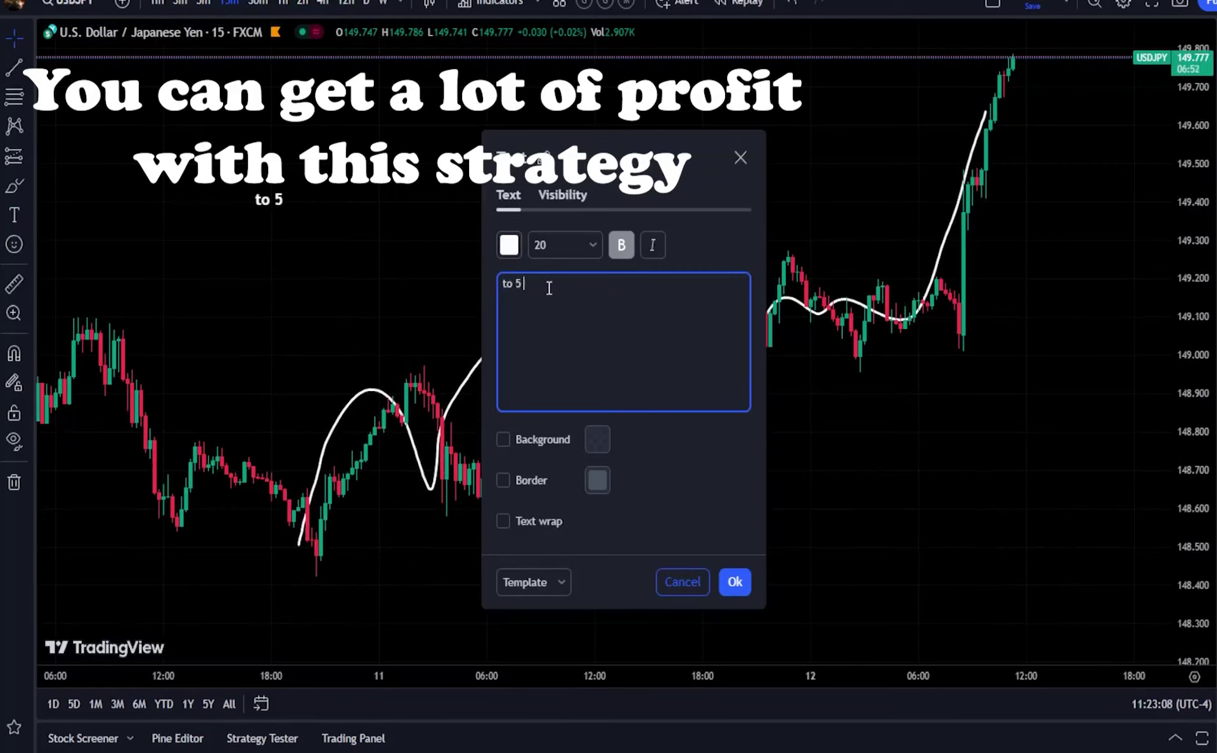
type("to 5 min")
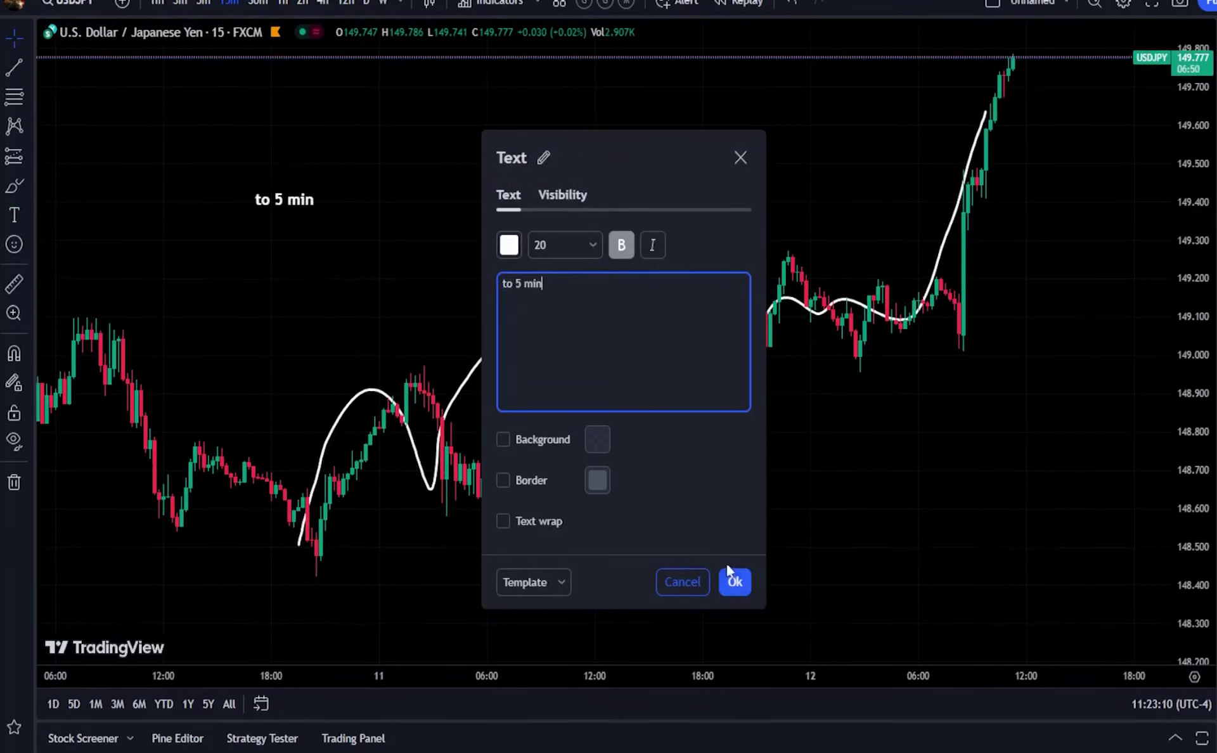
left_click(735, 582)
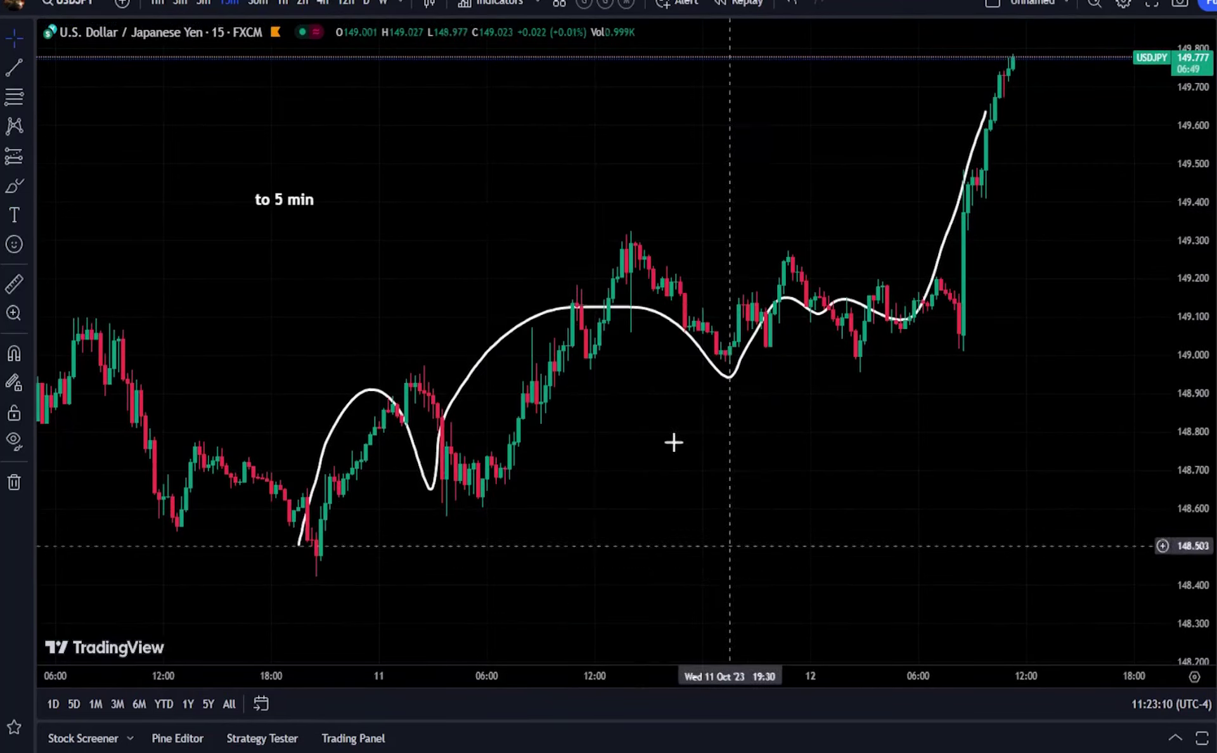
- Switch the USDJPY chart to the 5-minute timeframe and delete the freehand brush curve
left_click(198, 4)
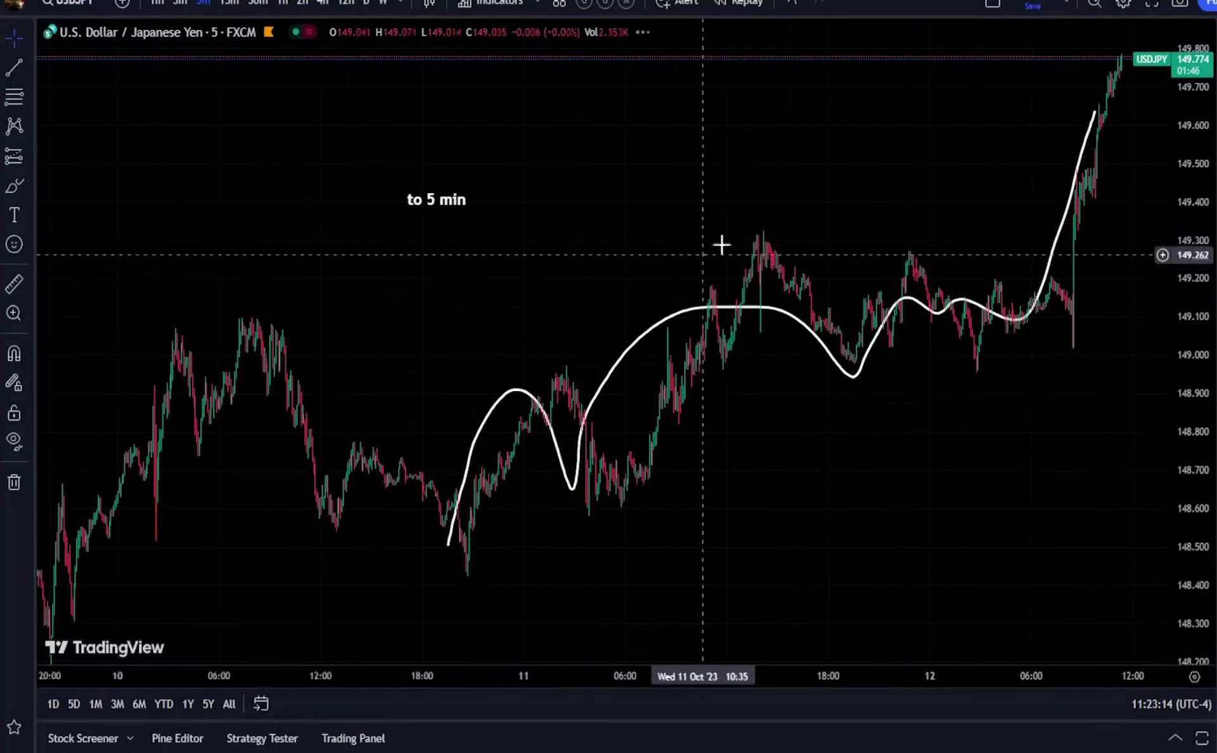
left_click_drag(749, 216, 686, 179)
left_click(597, 284)
key("Delete")
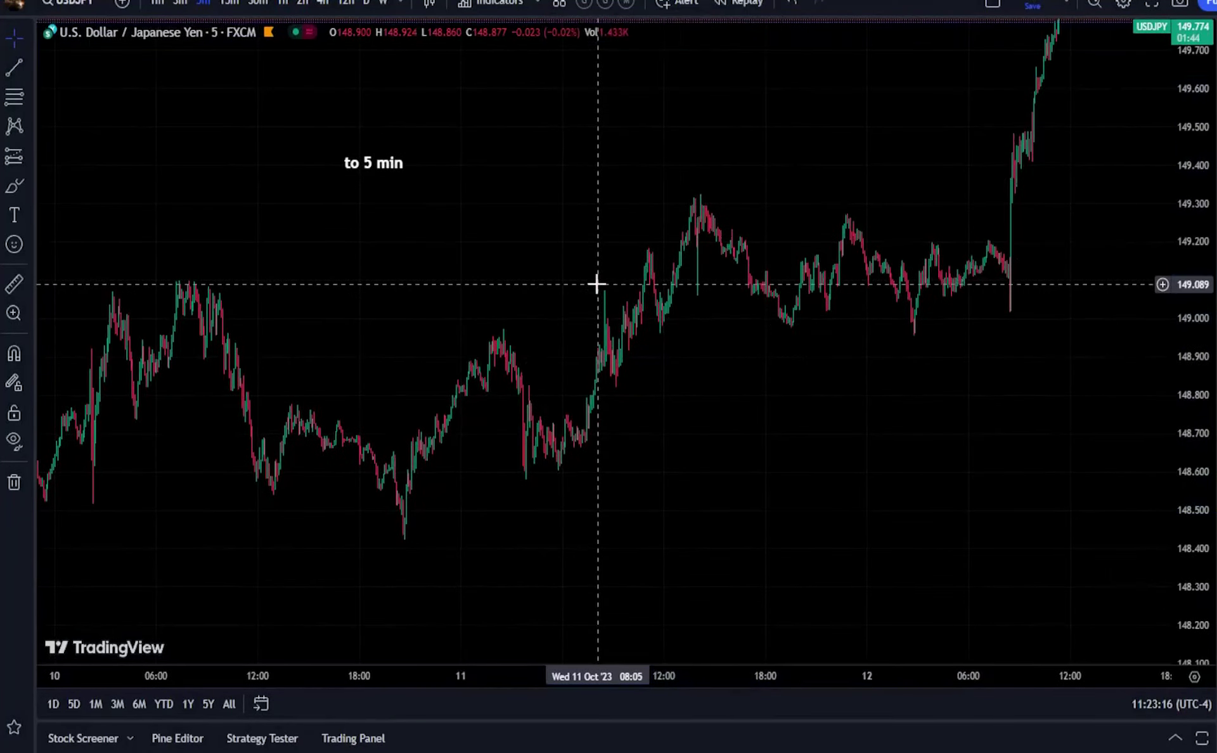
- Draw a rectangle resistance zone across the swing highs at about 149.268 to 149.300, from 11 October 13:05 to 12 October 15:55
left_click(28, 193)
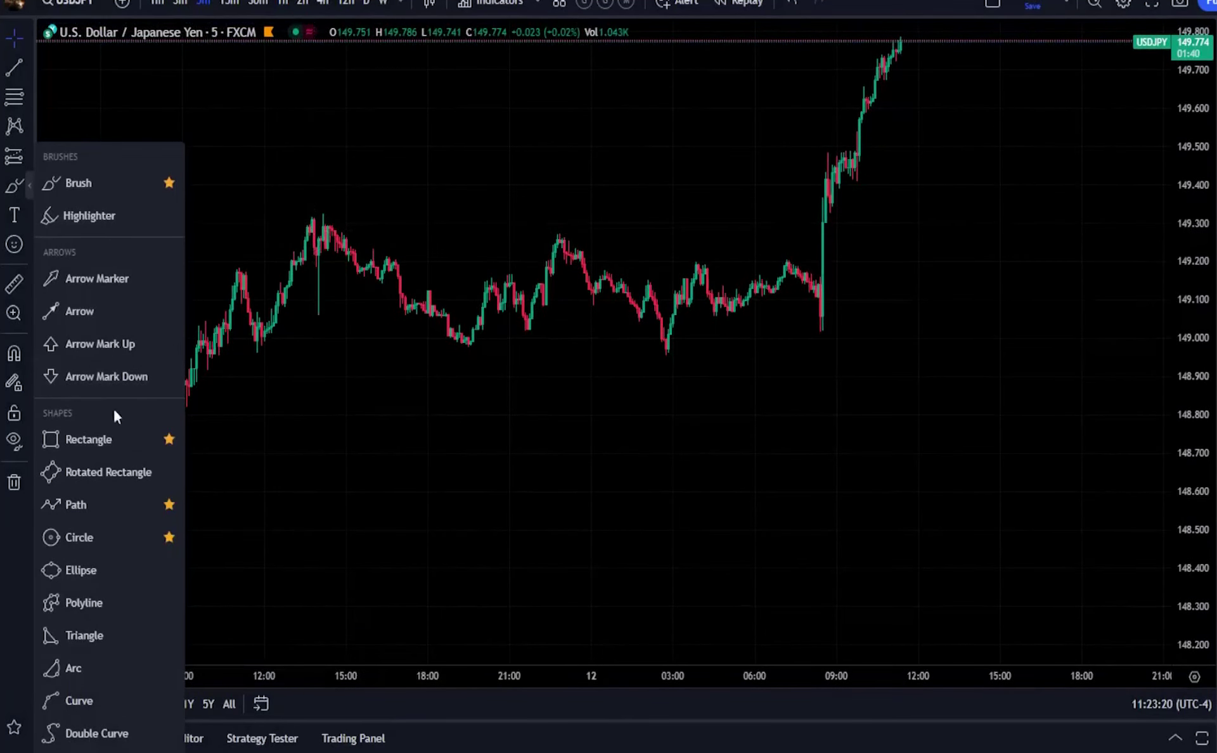
left_click(88, 450)
left_click(294, 235)
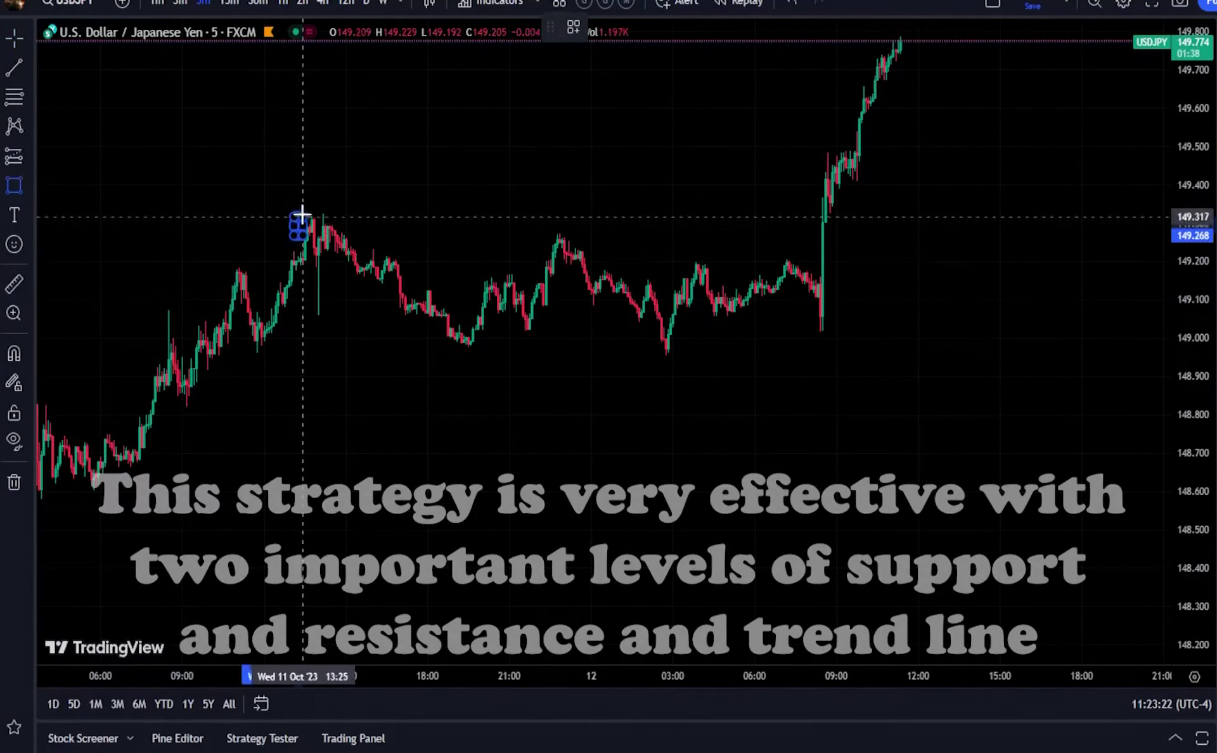
left_click(1024, 221)
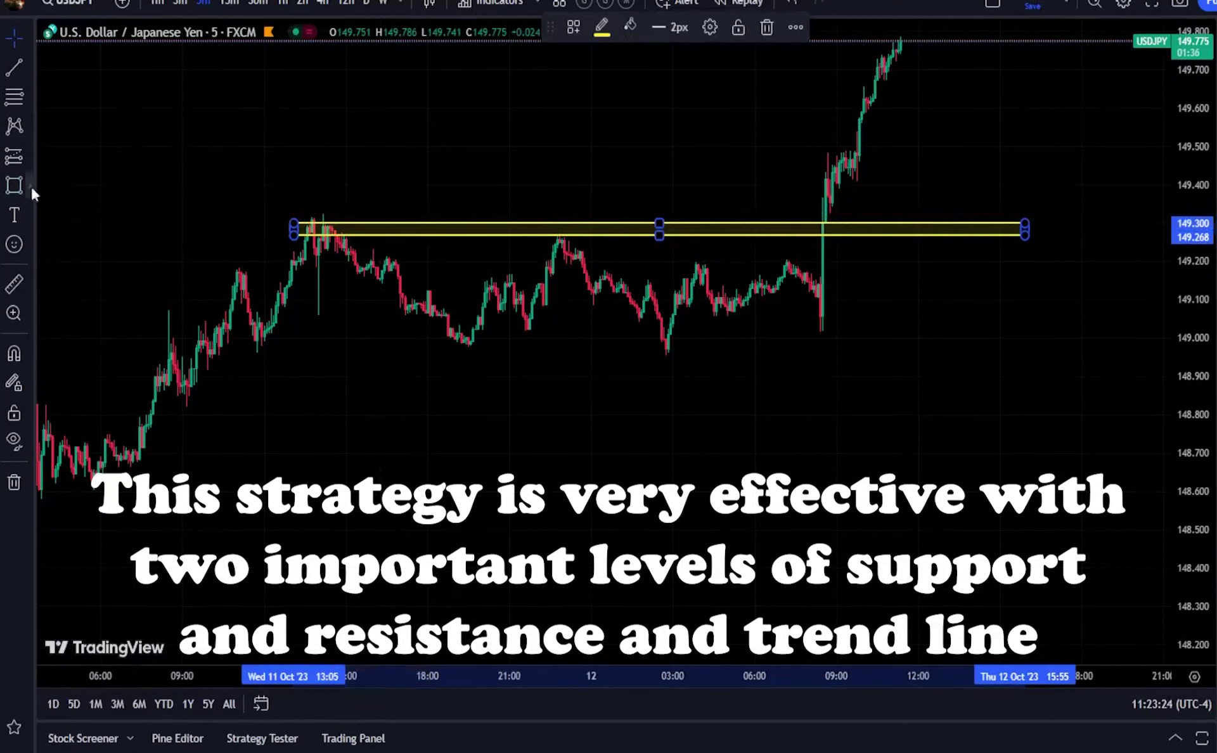
- Draw a rectangle support zone along the swing lows at about 148.95 to 148.985, starting at 11 October 11:40
left_click(16, 185)
left_click(255, 344)
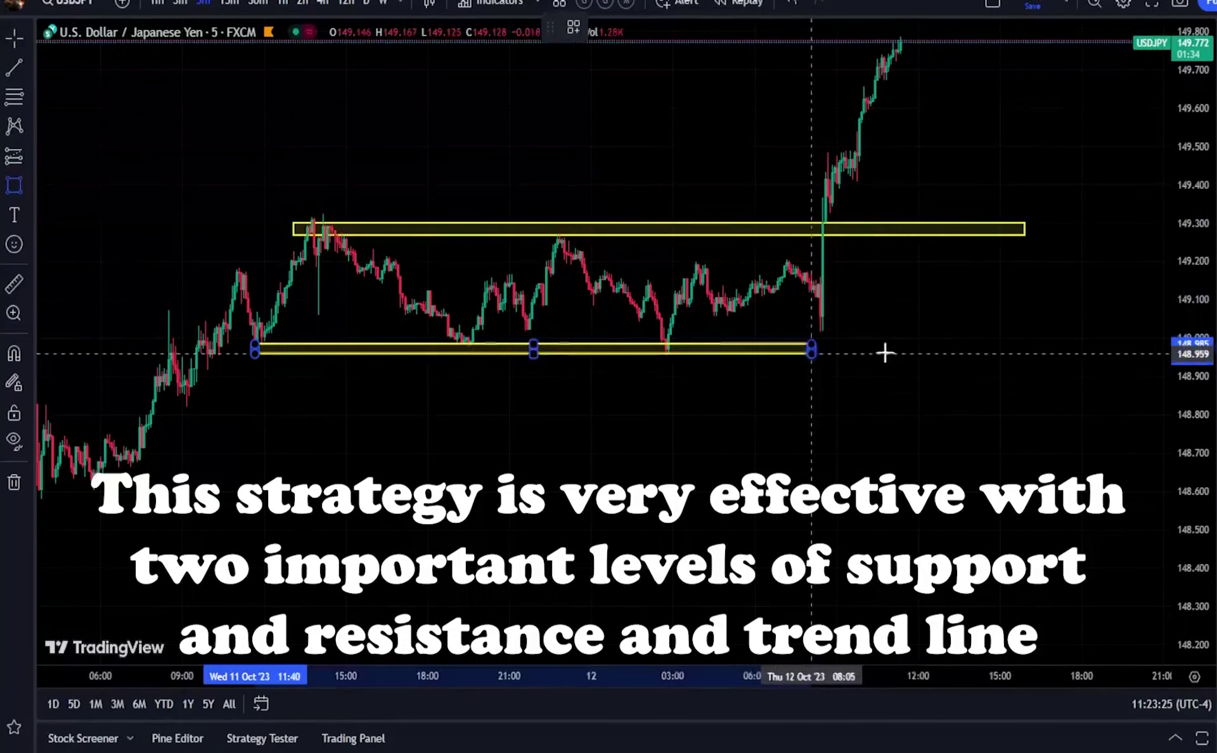
left_click(932, 356)
left_click(1011, 278)
- Search the indicators for "ema" and add Moving Average Exponential to the chart
left_click_drag(1030, 258, 992, 337)
scroll(991, 336, "up", 2)
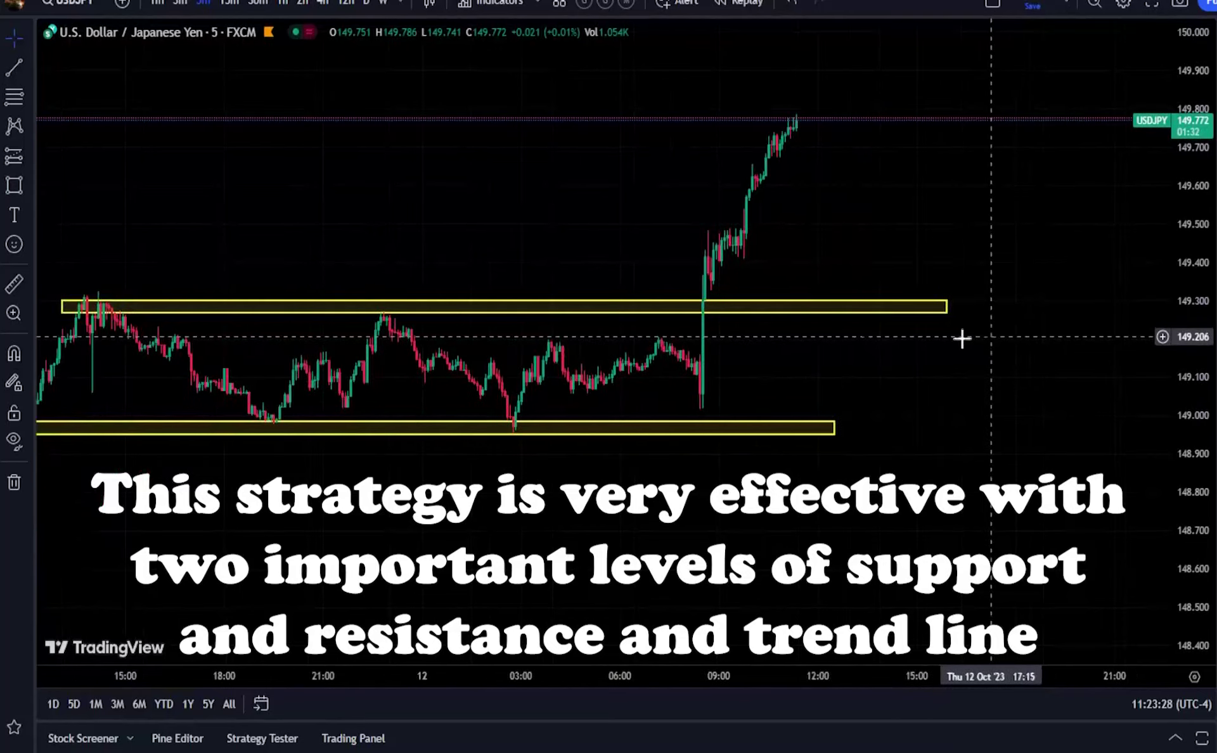
left_click_drag(397, 227, 338, 249)
scroll(205, 238, "up", 2)
left_click_drag(205, 237, 293, 217)
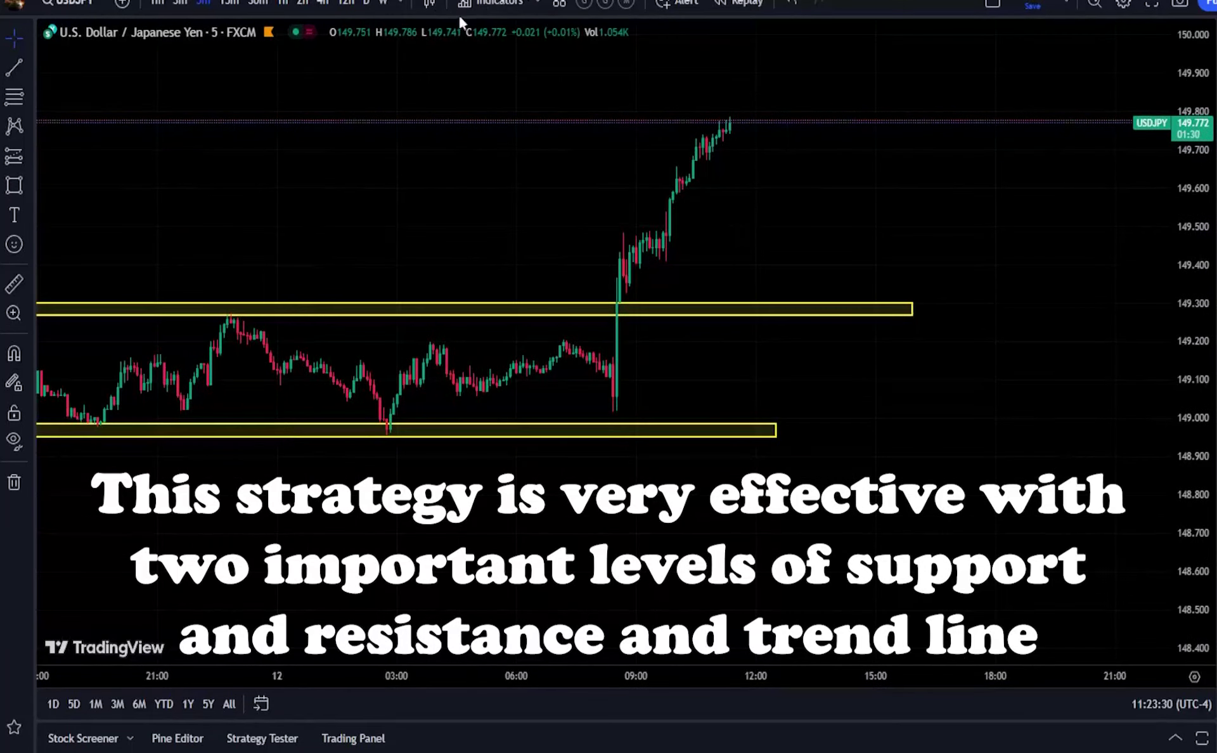
key("slash")
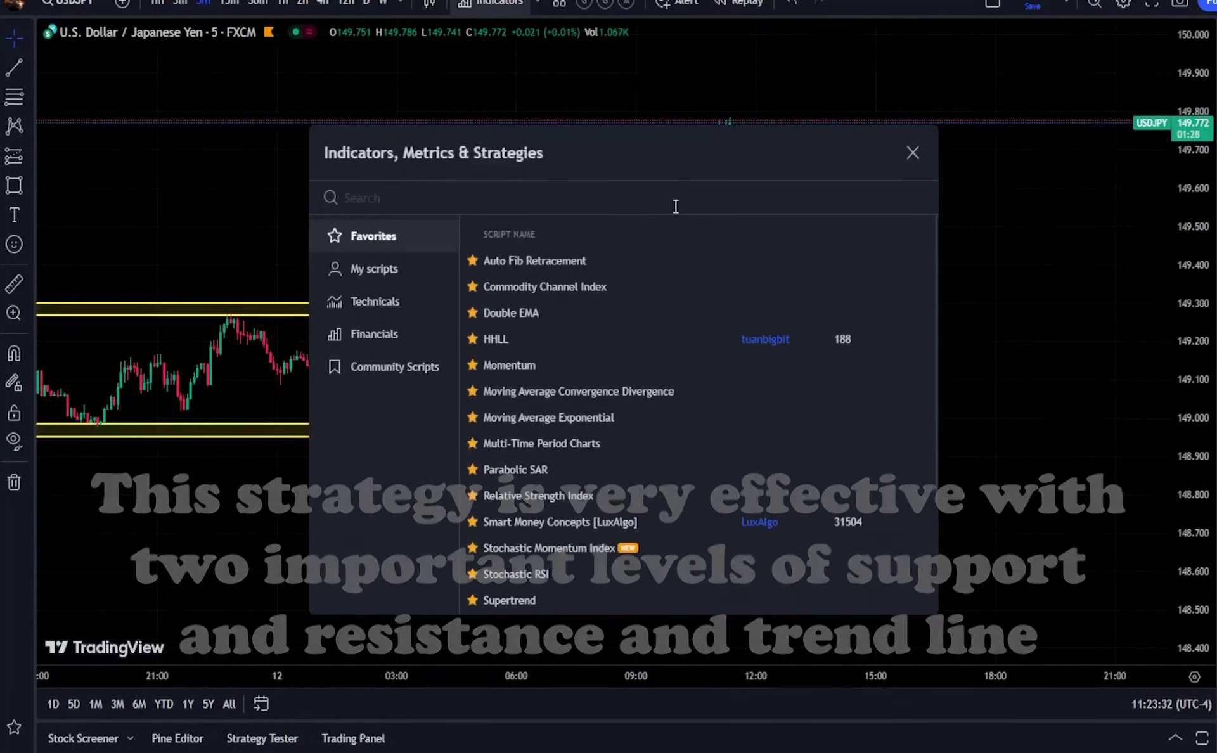
type("ema")
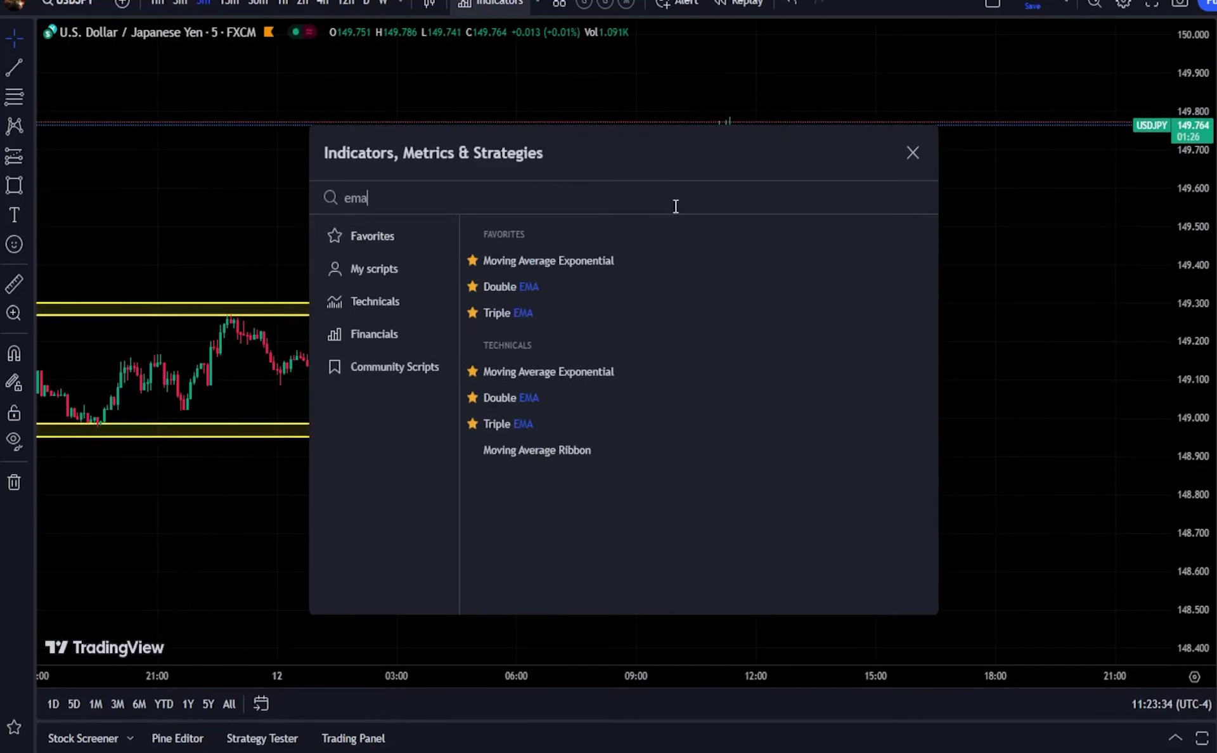
key("Down")
key("Return")
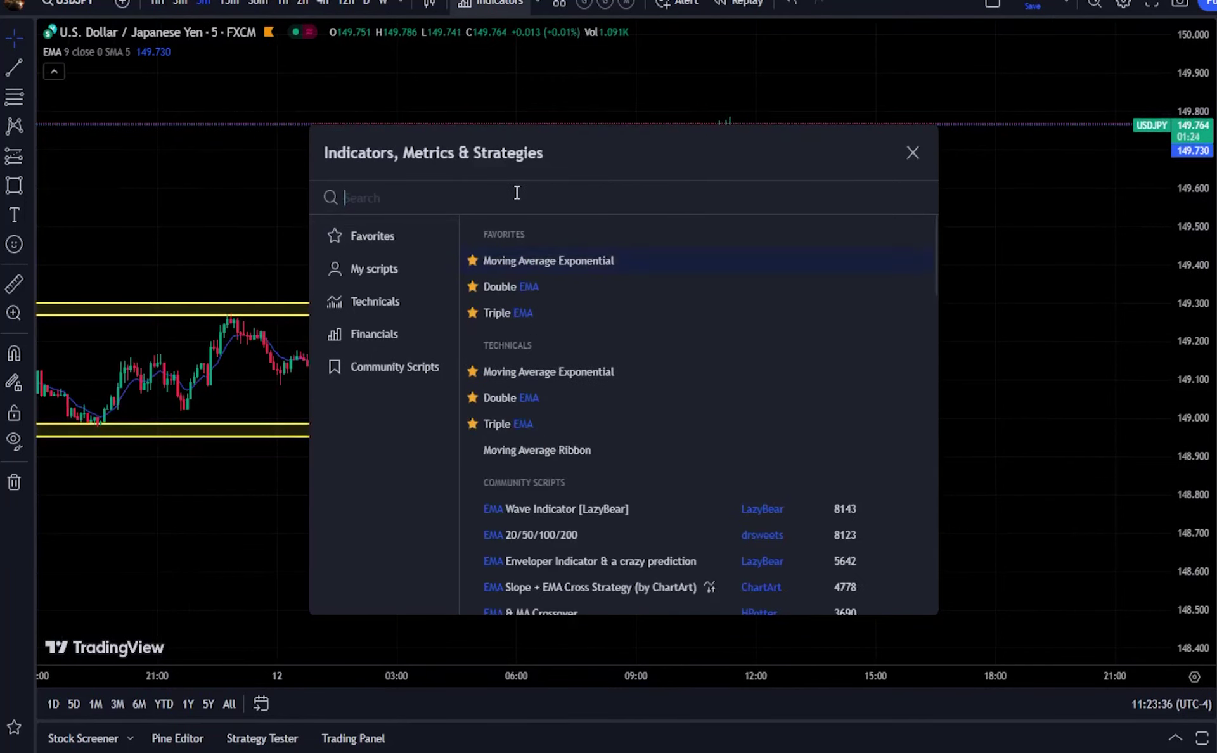
- Search the indicators for "macd", add Moving Average Convergence Divergence and close the indicator list
type("macd")
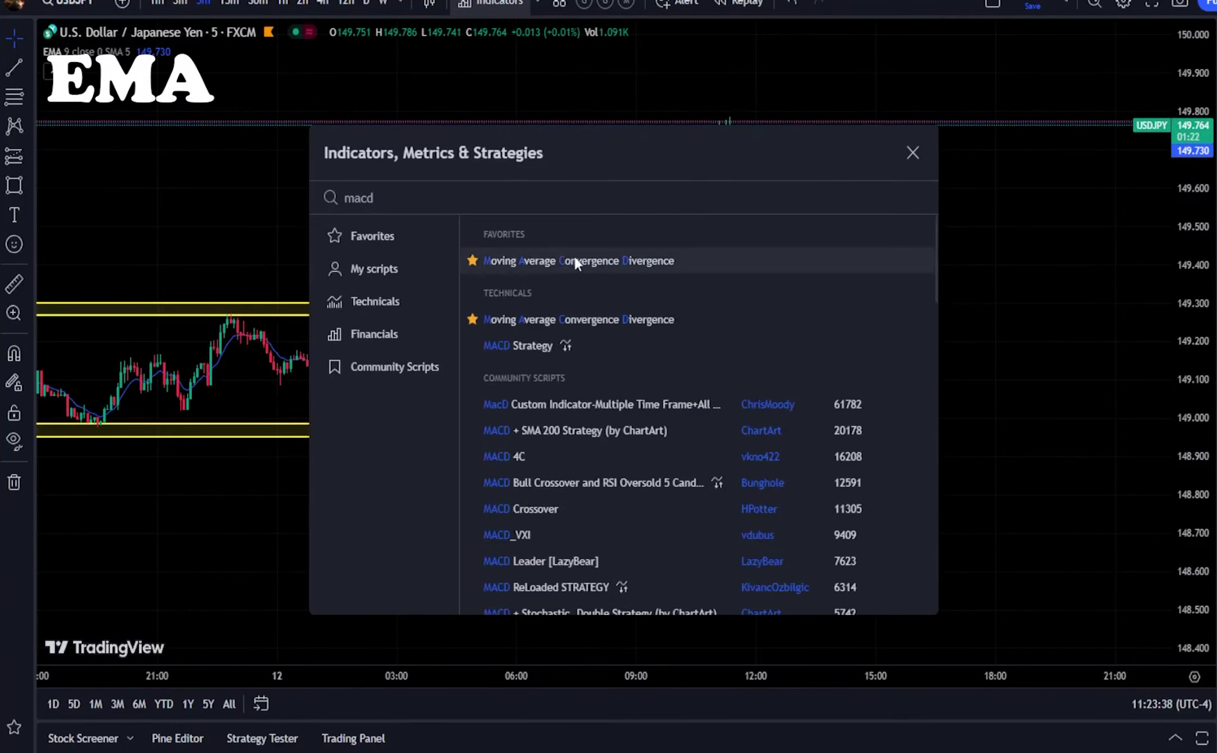
left_click(574, 256)
left_click(912, 152)
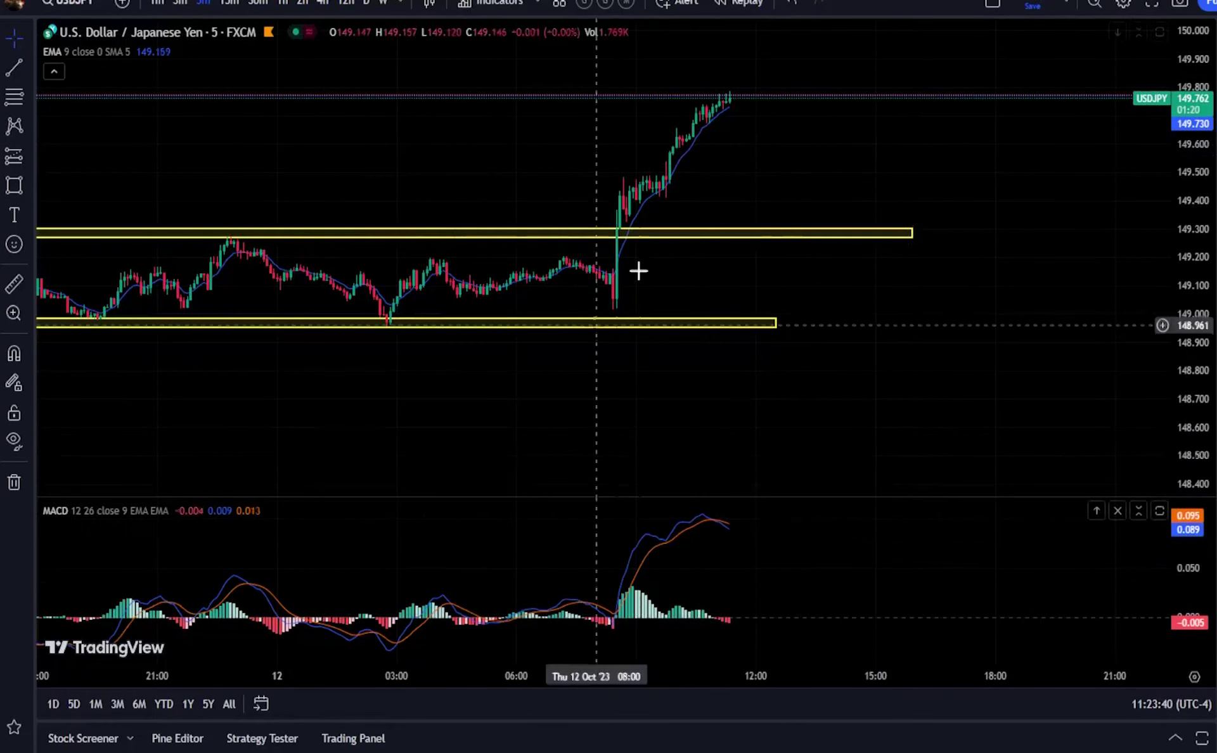
- Open the EMA indicator's settings and set its length to 50
left_click_drag(486, 93, 568, 169)
scroll(628, 167, "down", 4)
left_click_drag(882, 147, 815, 137)
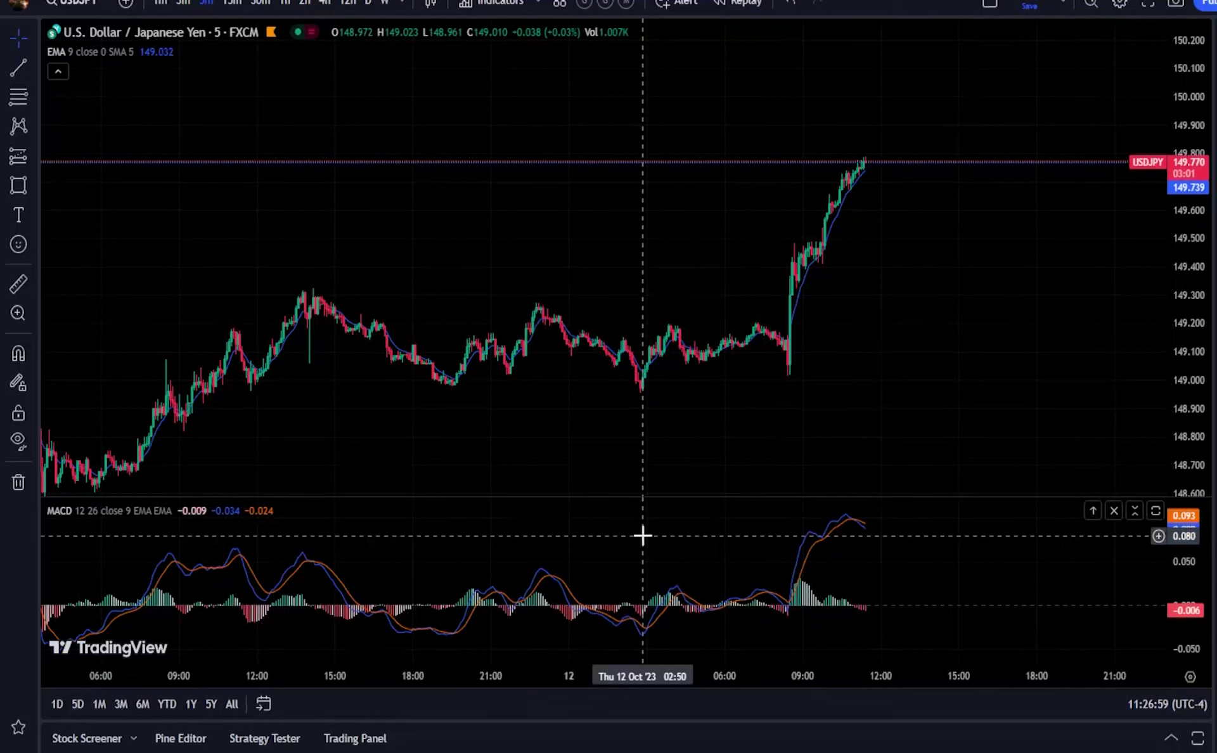
scroll(497, 215, "up", 2)
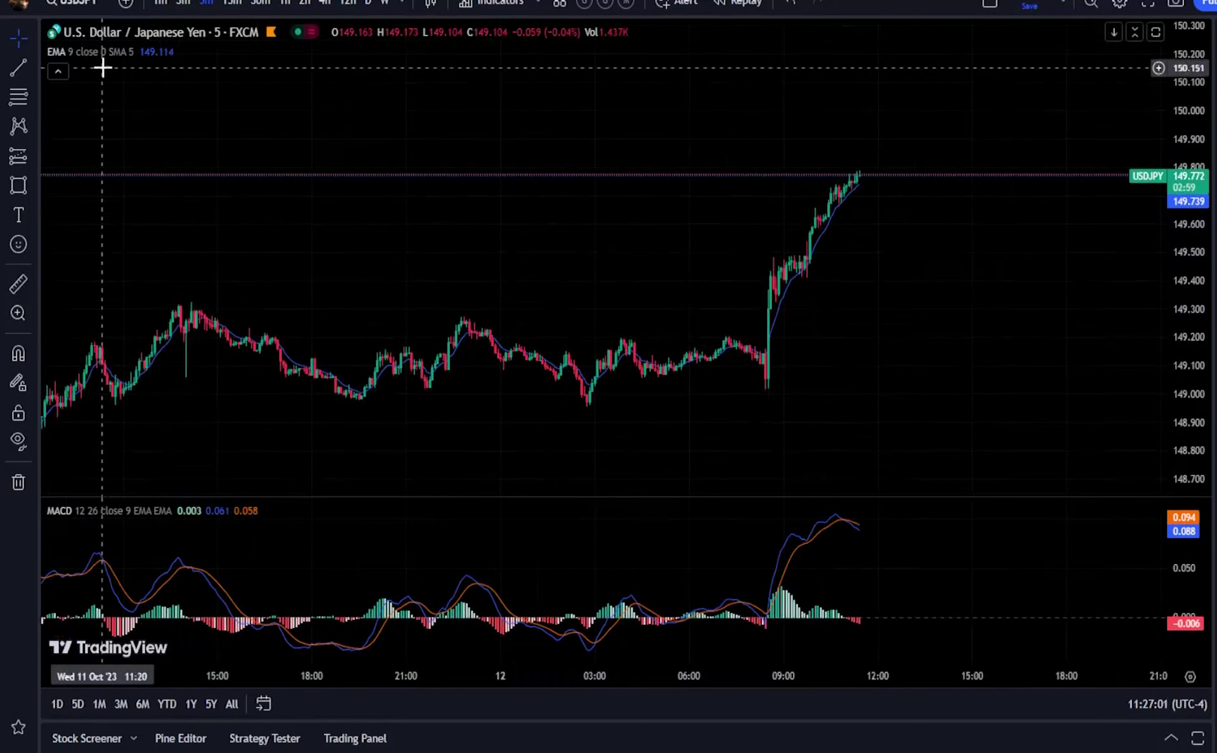
left_click(174, 53)
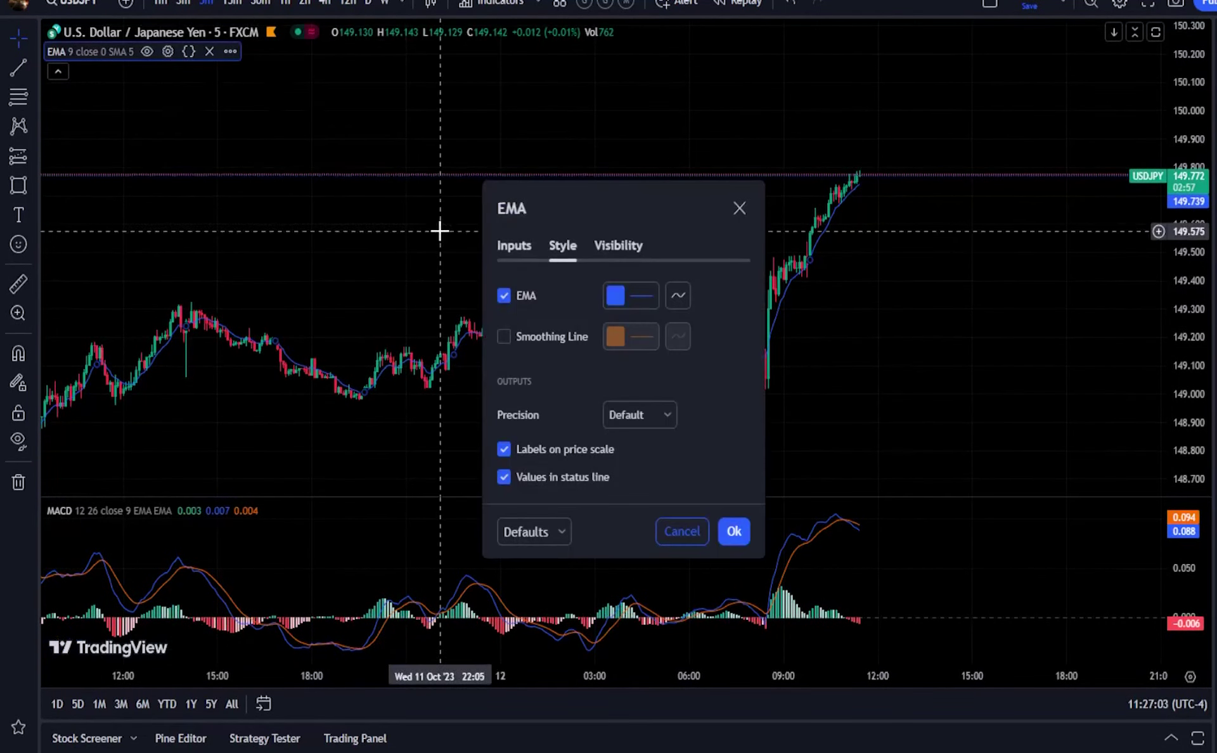
left_click(533, 247)
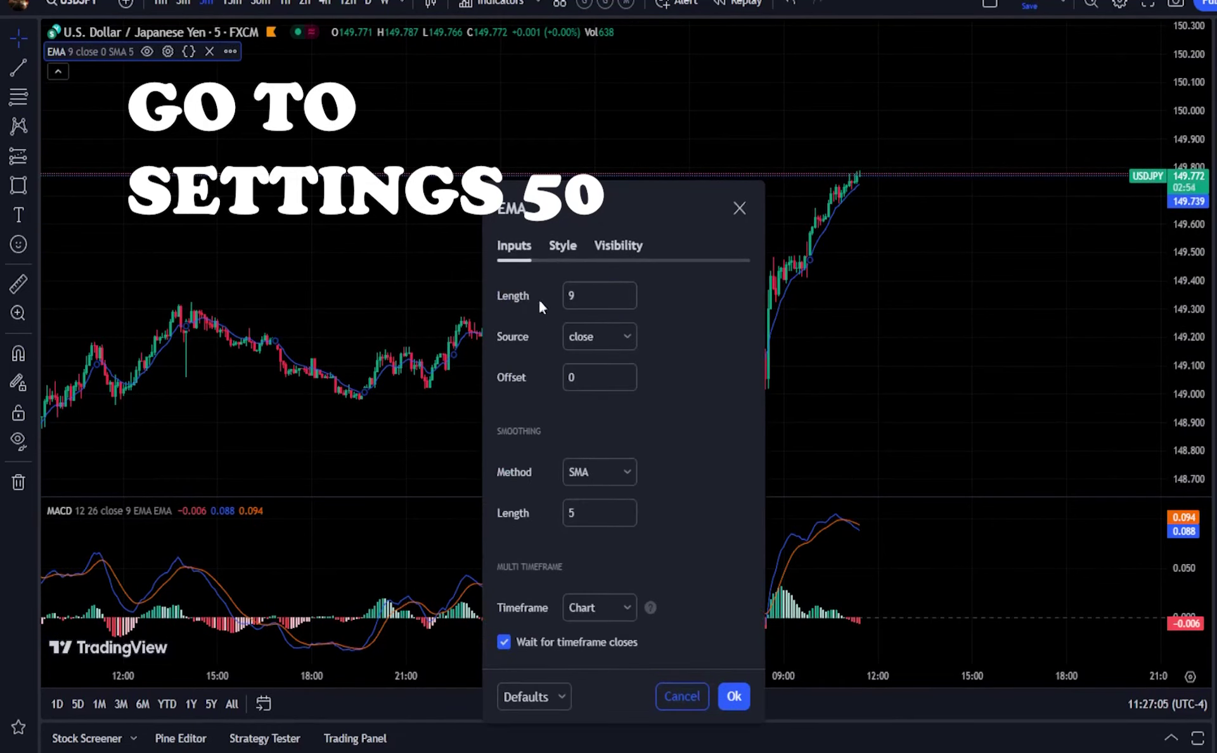
key("BackSpace")
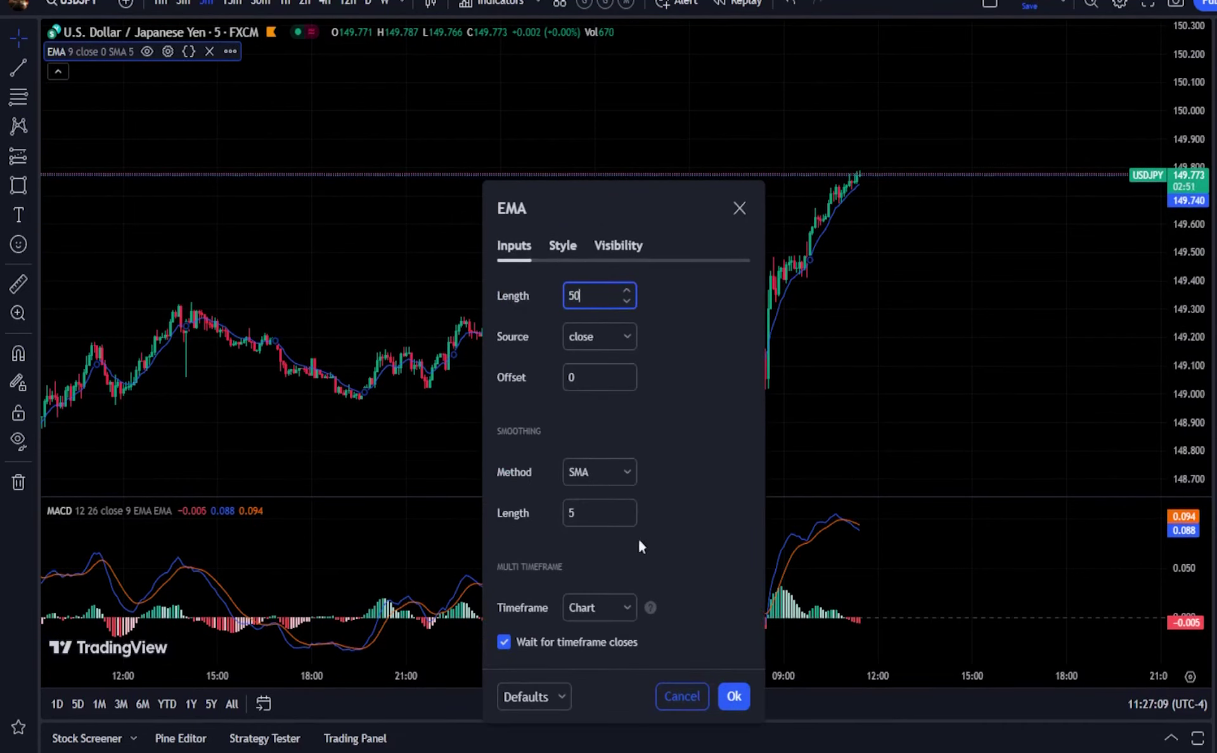
- Change the EMA line colour to yellow with the second-thinnest line thickness and apply the settings
left_click(563, 245)
left_click(625, 295)
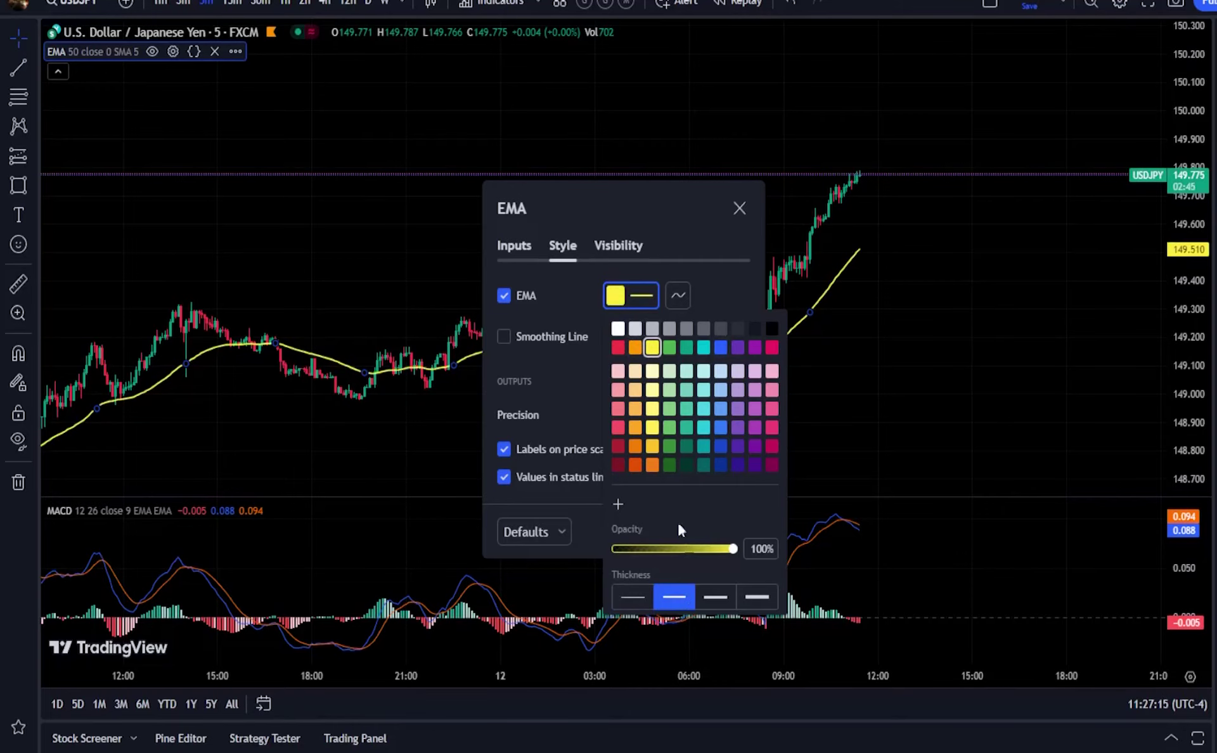
left_click(596, 420)
left_click(733, 533)
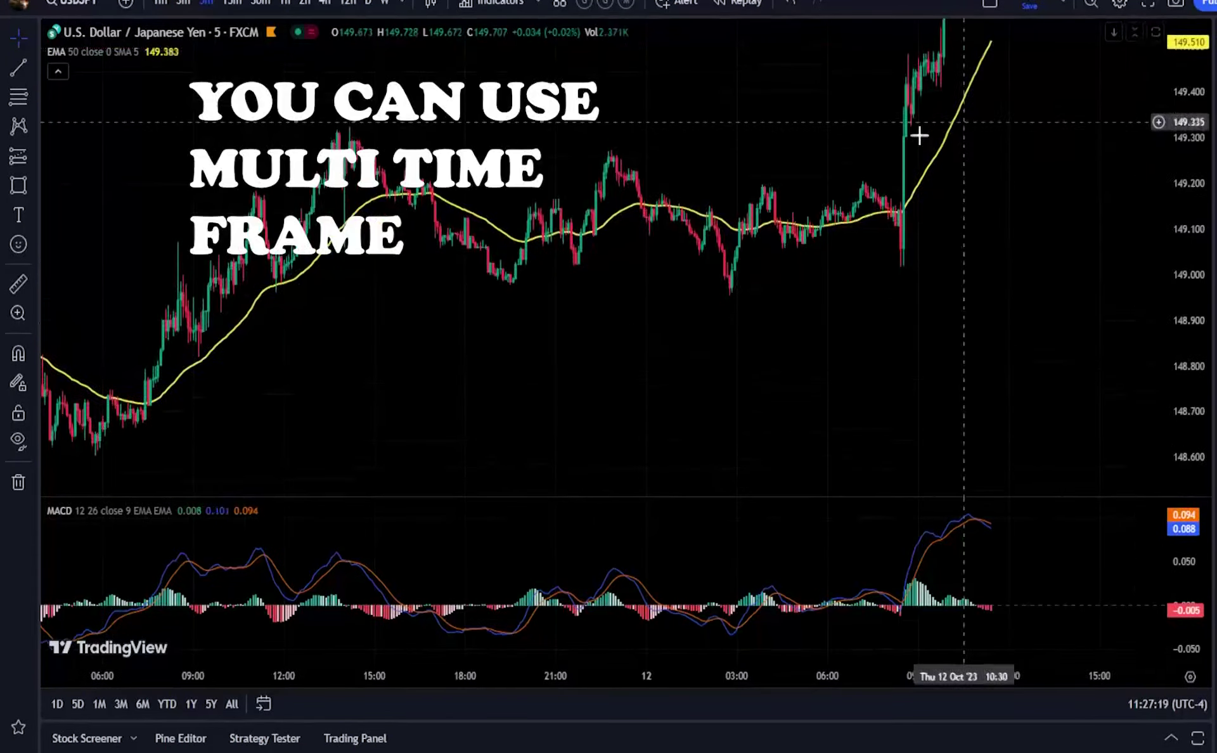
- Start a trend line at the USDJPY swing high of 11 October, at about 149.32
scroll(880, 283, "down", 5)
scroll(863, 271, "up", 4)
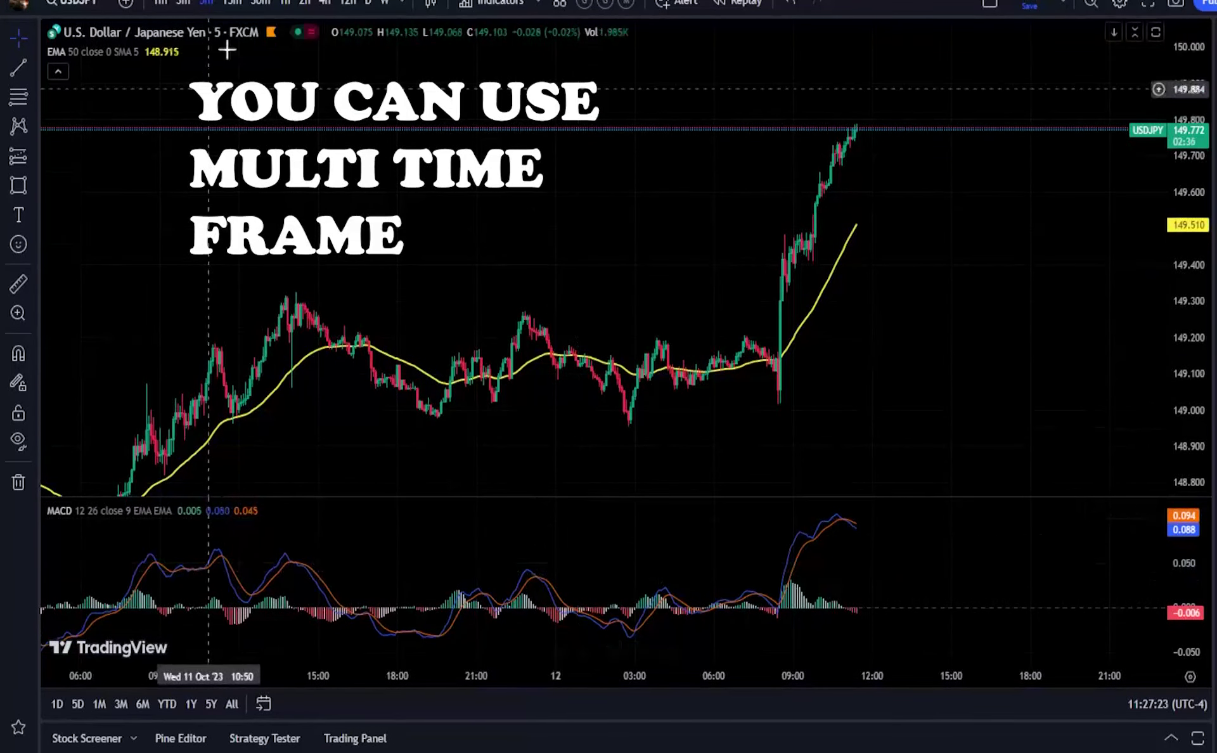
scroll(495, 202, "up", 2)
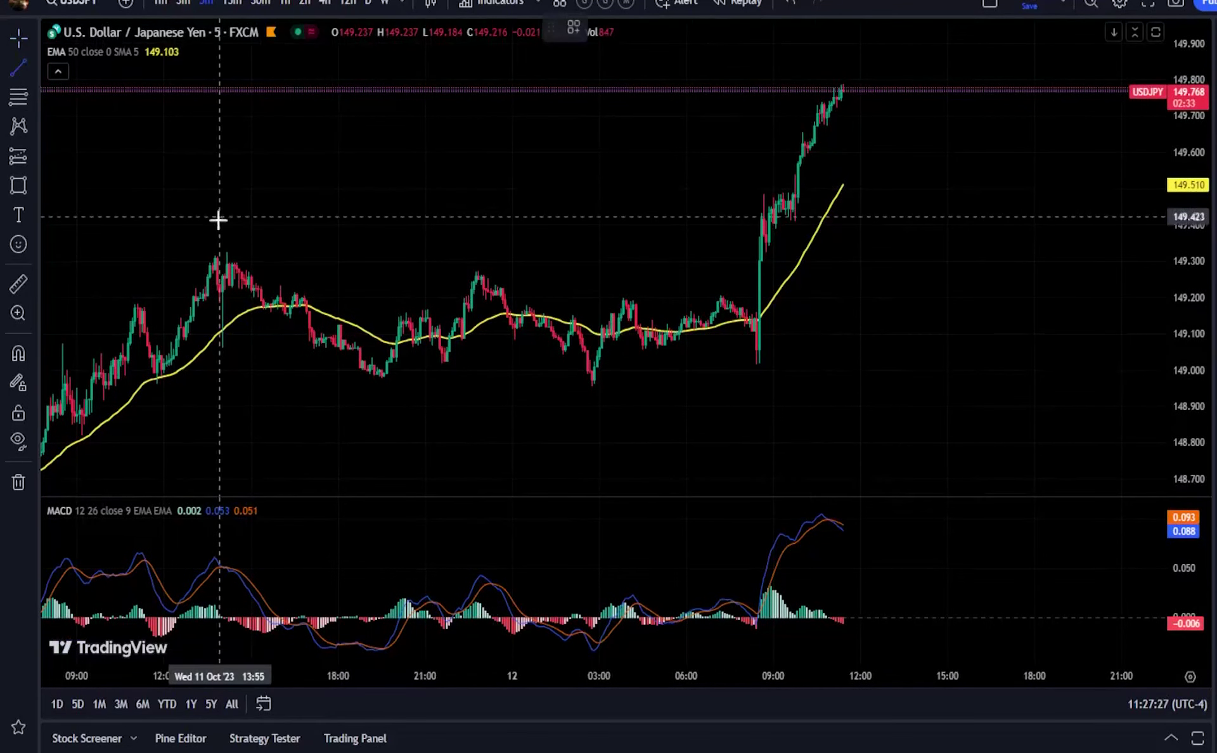
left_click(223, 252)
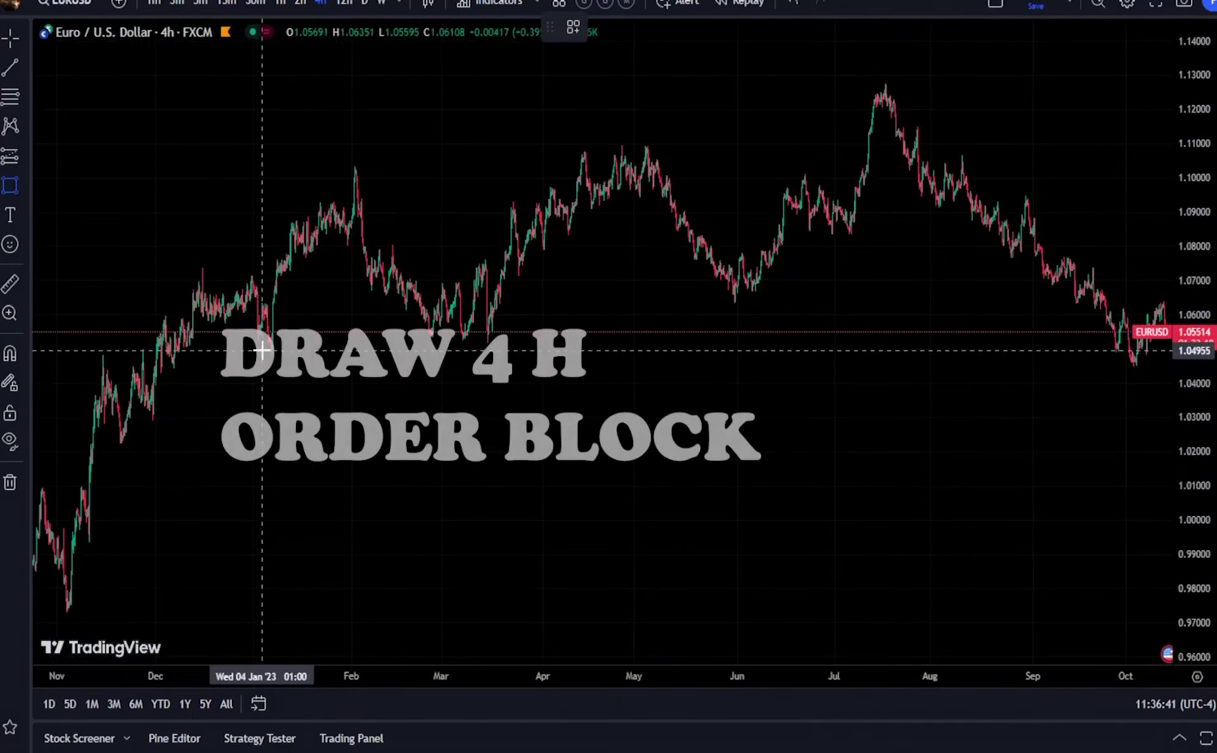
- Draw rectangle order blocks across the 4-hour EURUSD chart at about 1.0498 to 1.0522 and about 1.0905 to 1.0936
left_click_drag(264, 336, 1051, 330)
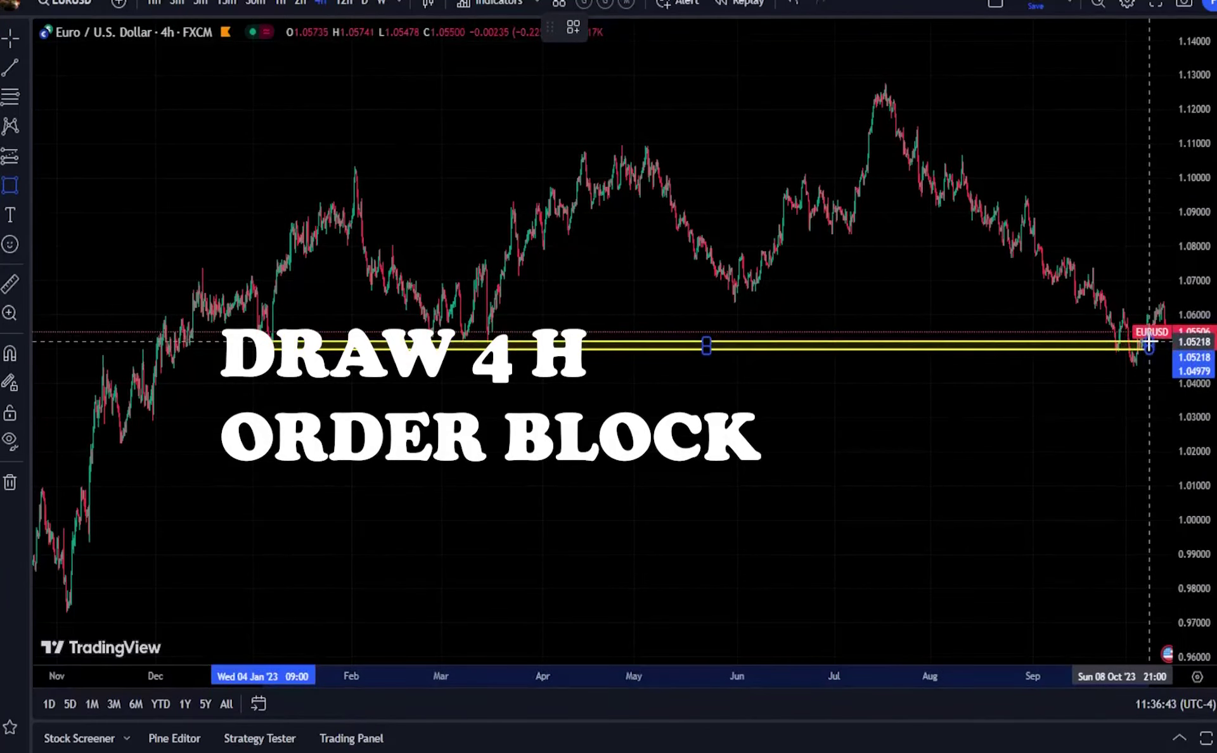
left_click(1150, 340)
left_click_drag(909, 276, 865, 238)
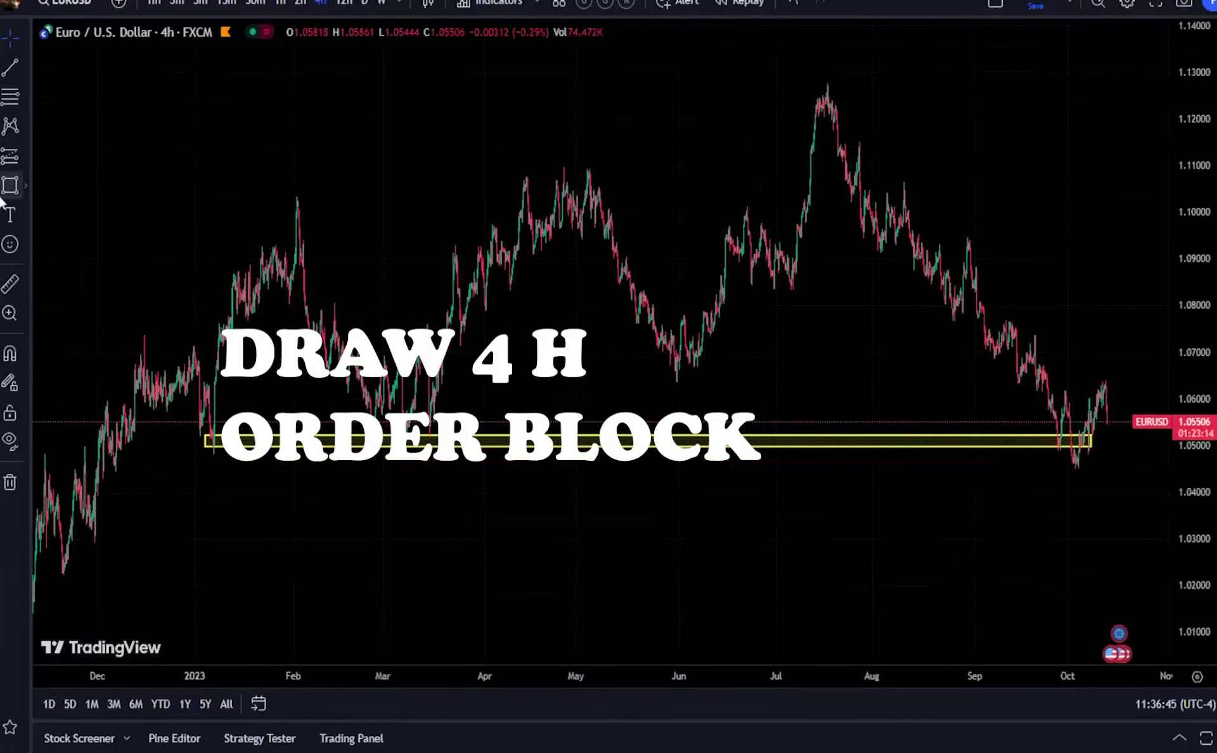
mouse_move(253, 256)
left_mouse_down()
mouse_move(1040, 256)
mouse_move(1028, 242)
left_mouse_up()
- Draw a third rectangle order block between the other two at about 1.0663 to 1.0697, starting at 9 December 2022
left_click(10, 185)
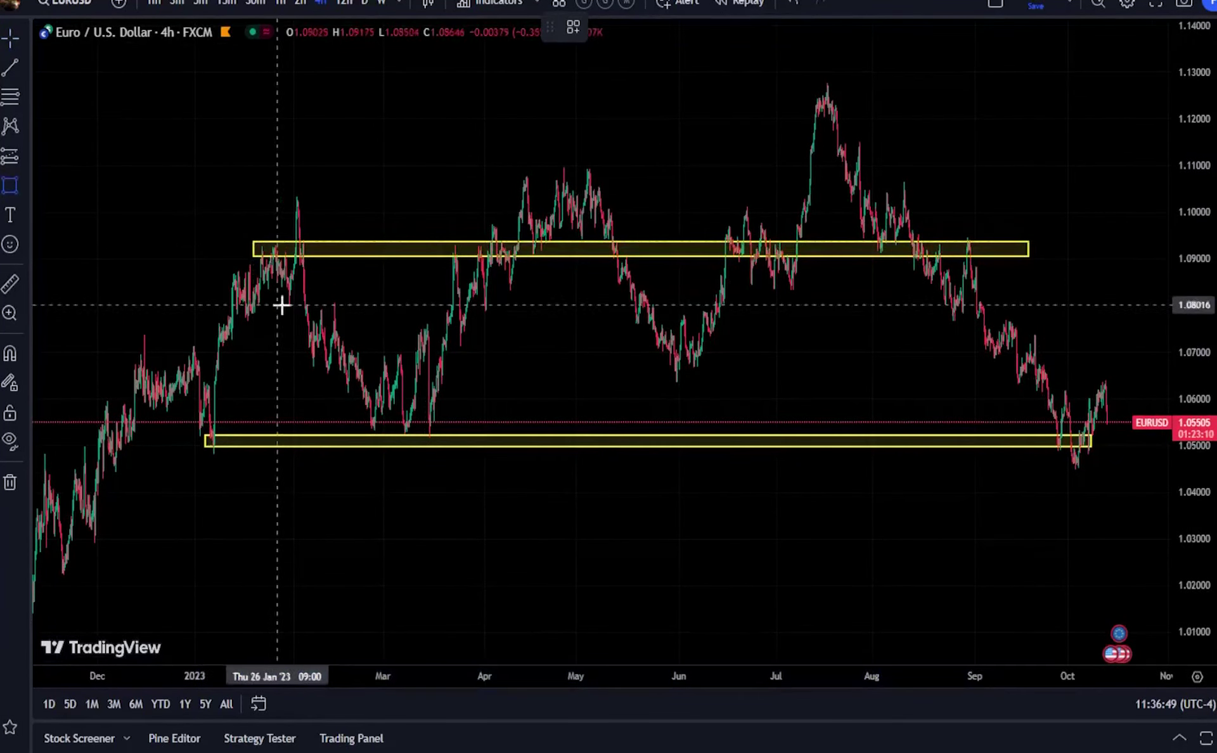
left_click_drag(155, 362, 1000, 355)
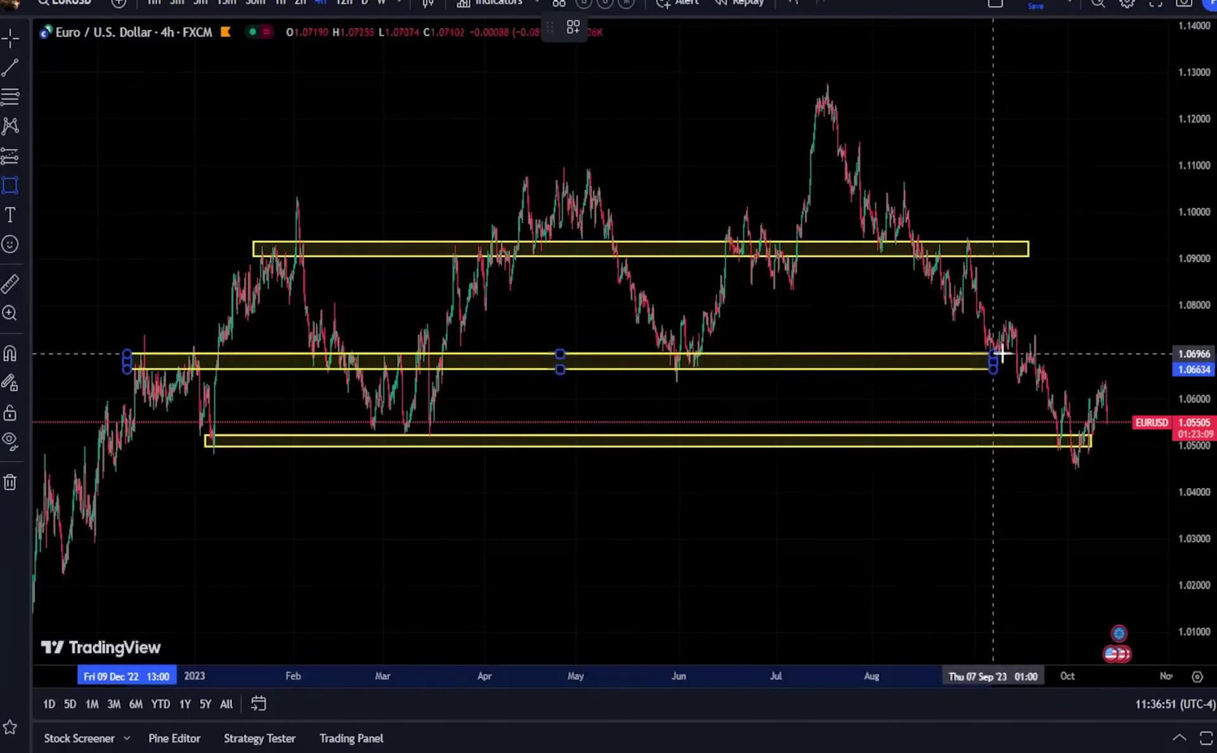
left_click(1075, 353)
left_click_drag(852, 209, 656, 201)
scroll(647, 201, "up", 3)
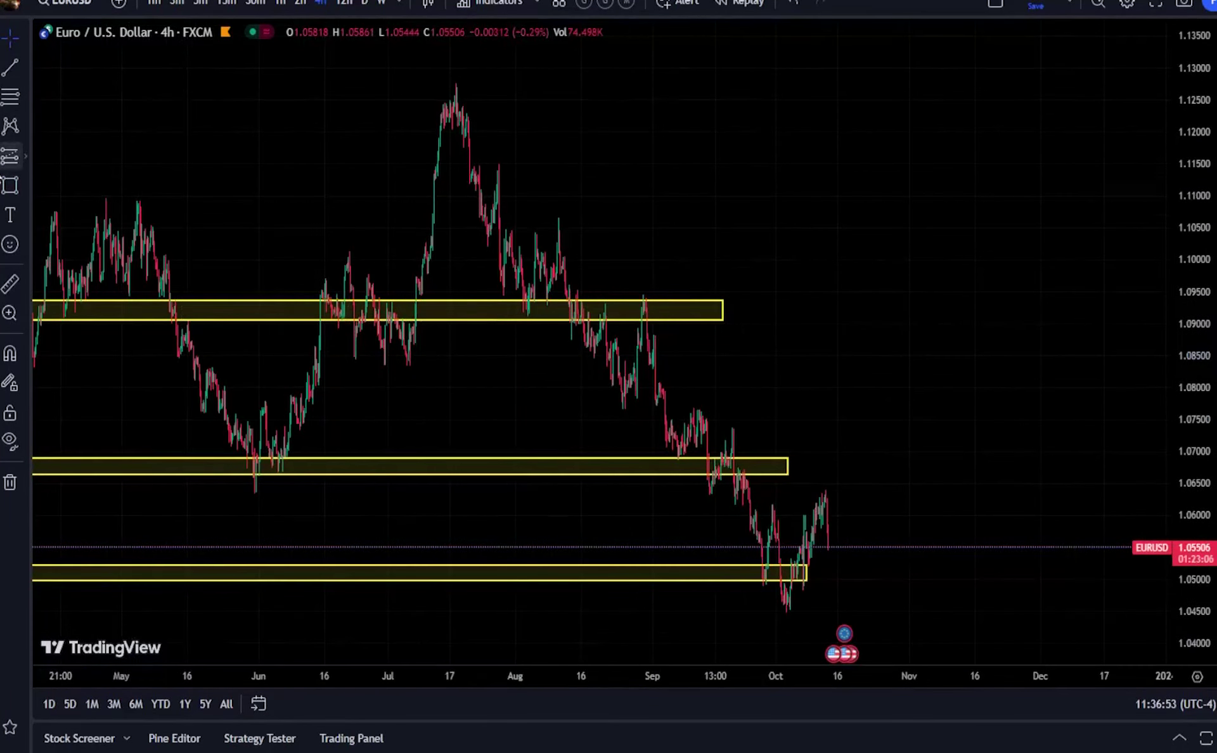
- Draw a fourth rectangle order block on the 4-hour EURUSD chart above the others, at about 1.1074 to 1.1085
mouse_move(132, 211)
left_mouse_down()
mouse_move(370, 199)
mouse_move(750, 209)
left_mouse_up()
left_click(879, 249)
left_click_drag(879, 249, 951, 298)
scroll(950, 299, "up", 6)
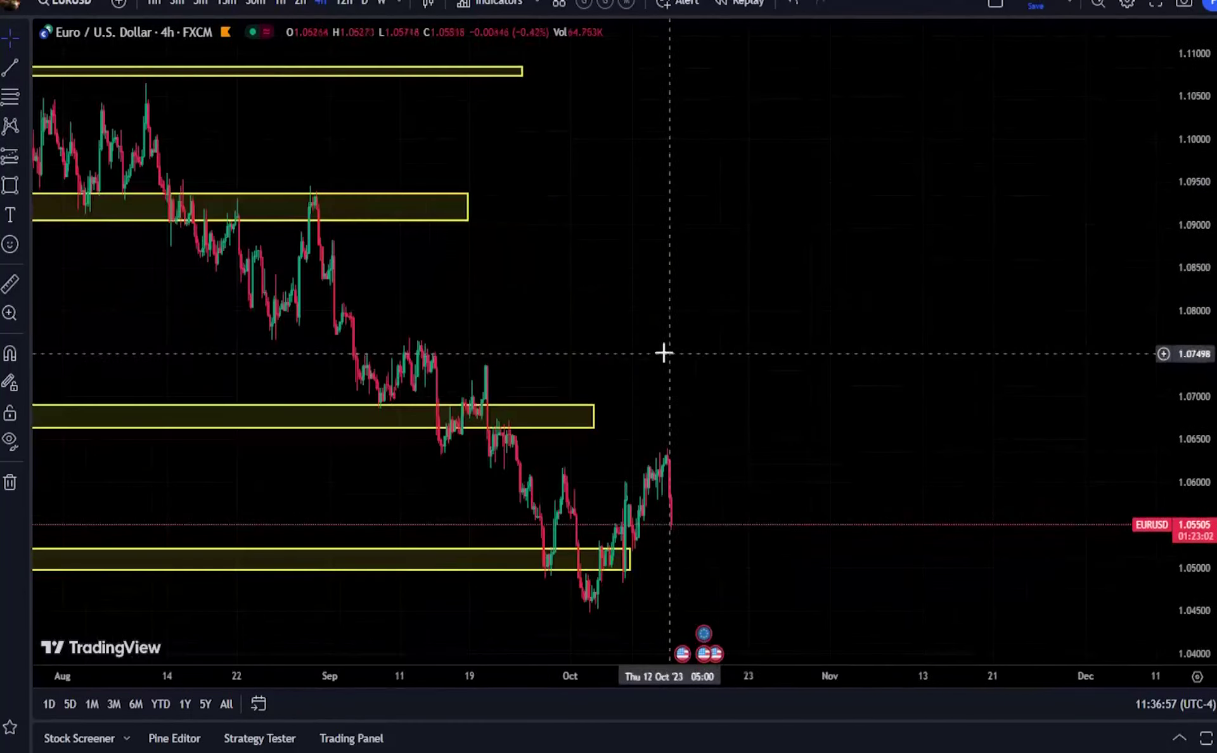
- Switch the chart to 1 hour and draw a descending trend line from the 30 August high at about 1.0952 to about 1.0527 near 10 October
scroll(771, 306, "up", 3)
left_click_drag(663, 353, 794, 249)
scroll(795, 250, "up", 2)
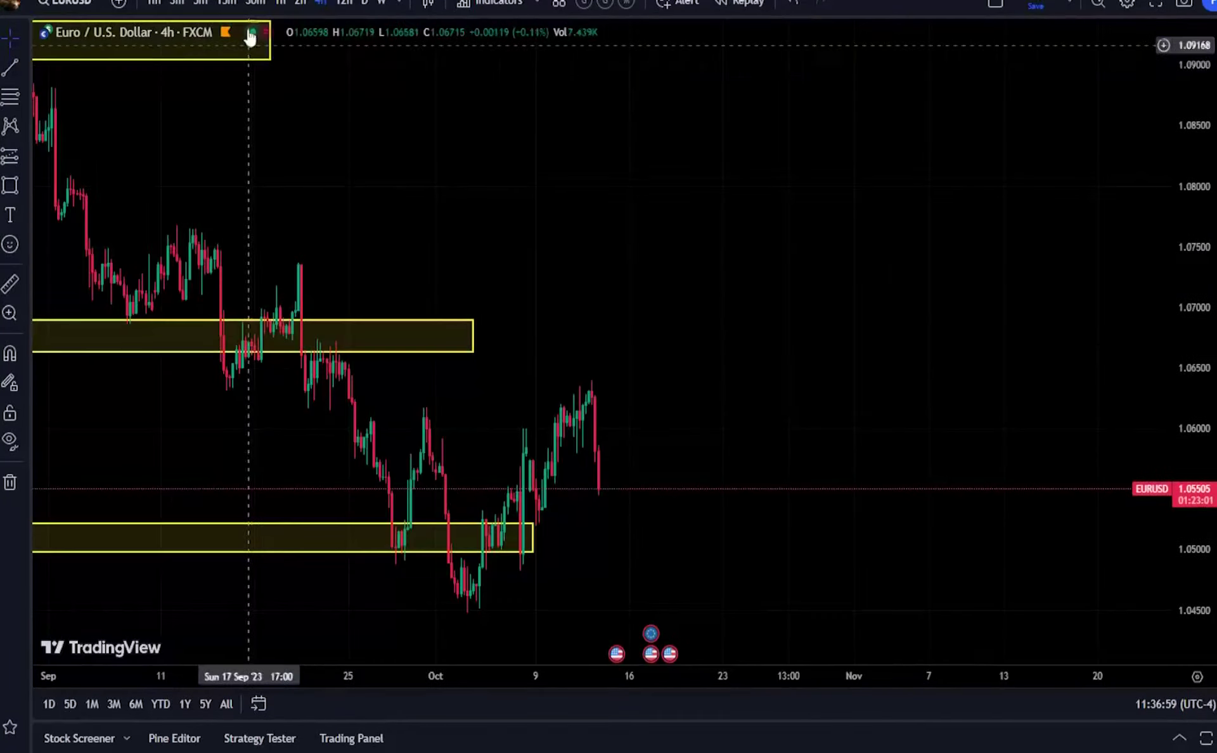
left_click(279, 2)
scroll(739, 211, "down", 8)
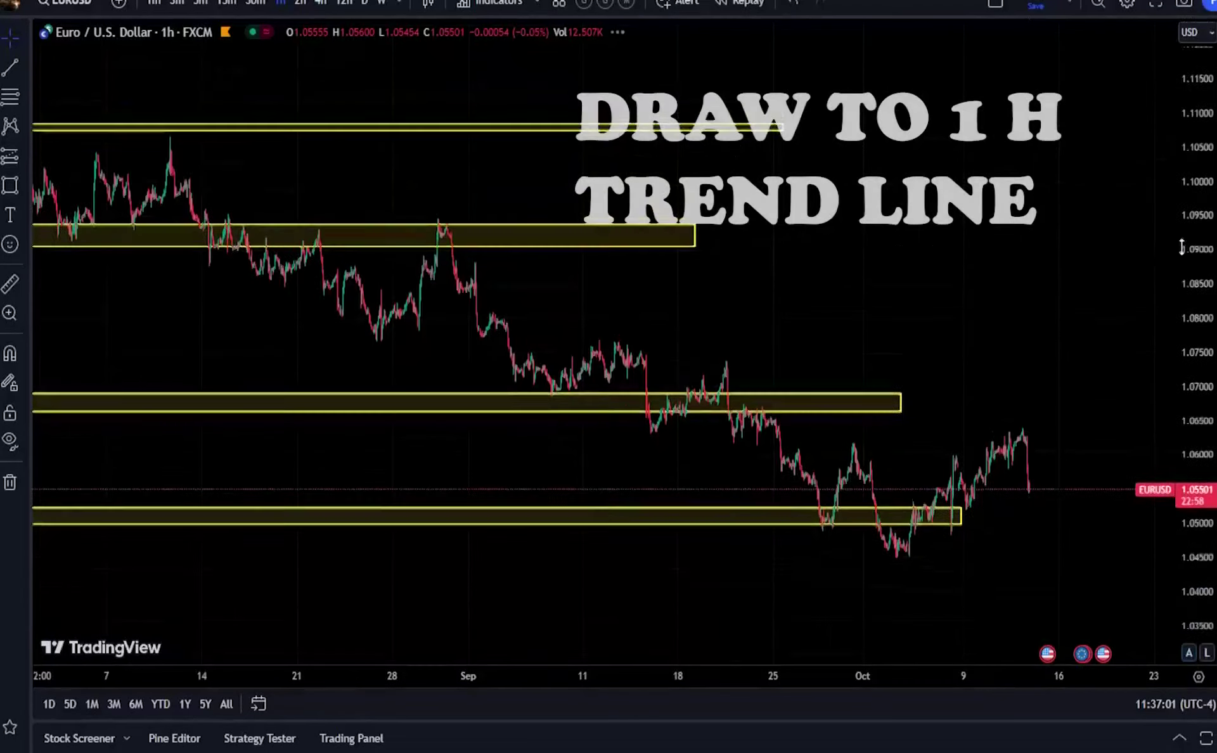
scroll(168, 194, "up", 2)
left_click(10, 67)
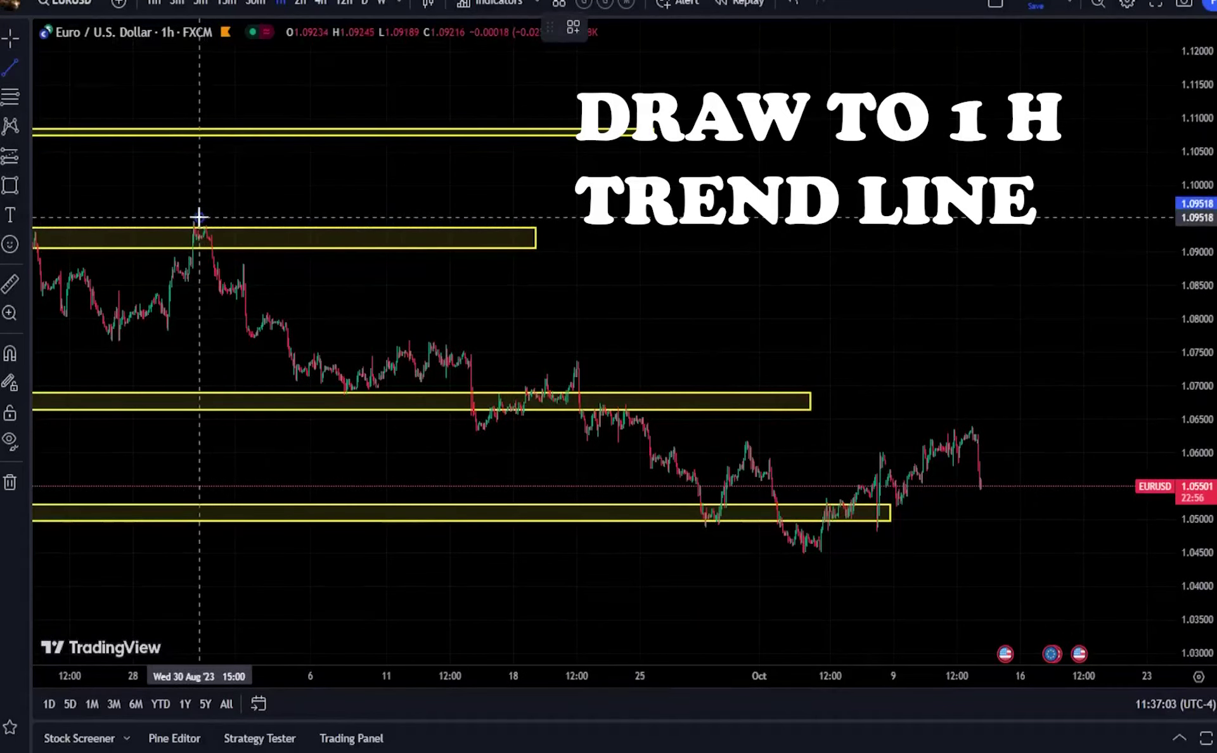
left_click(199, 217)
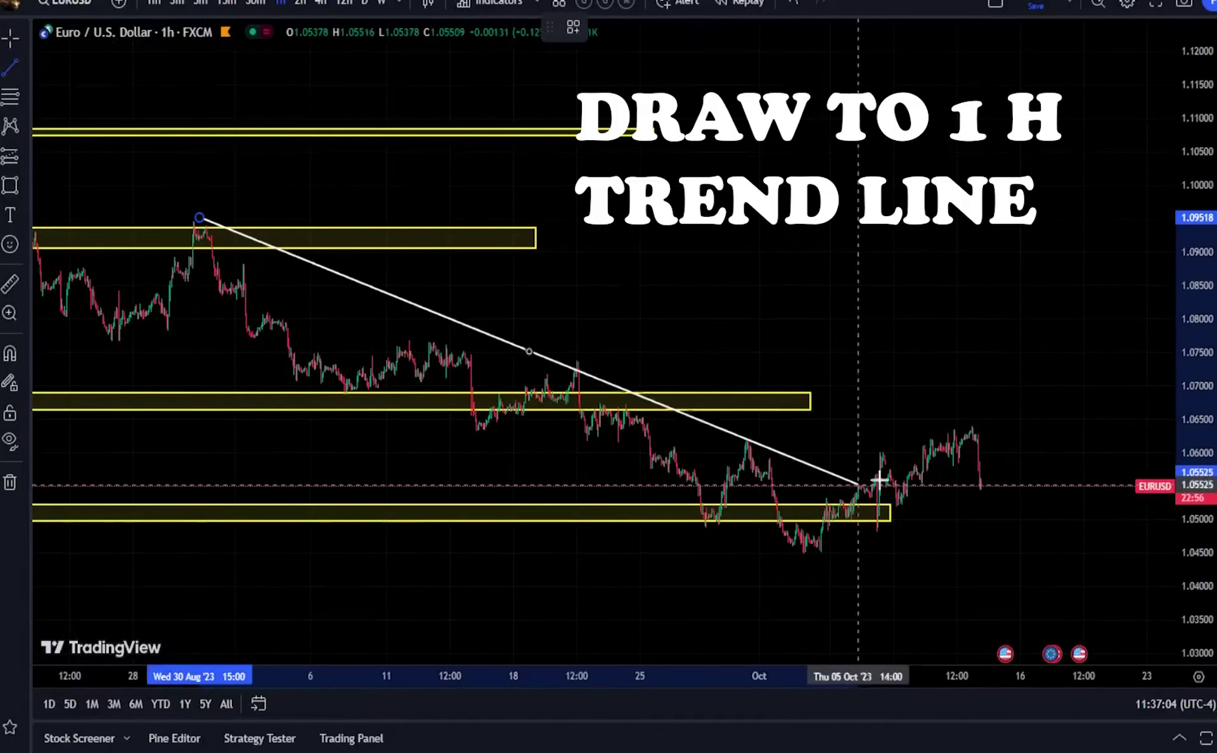
left_click(923, 502)
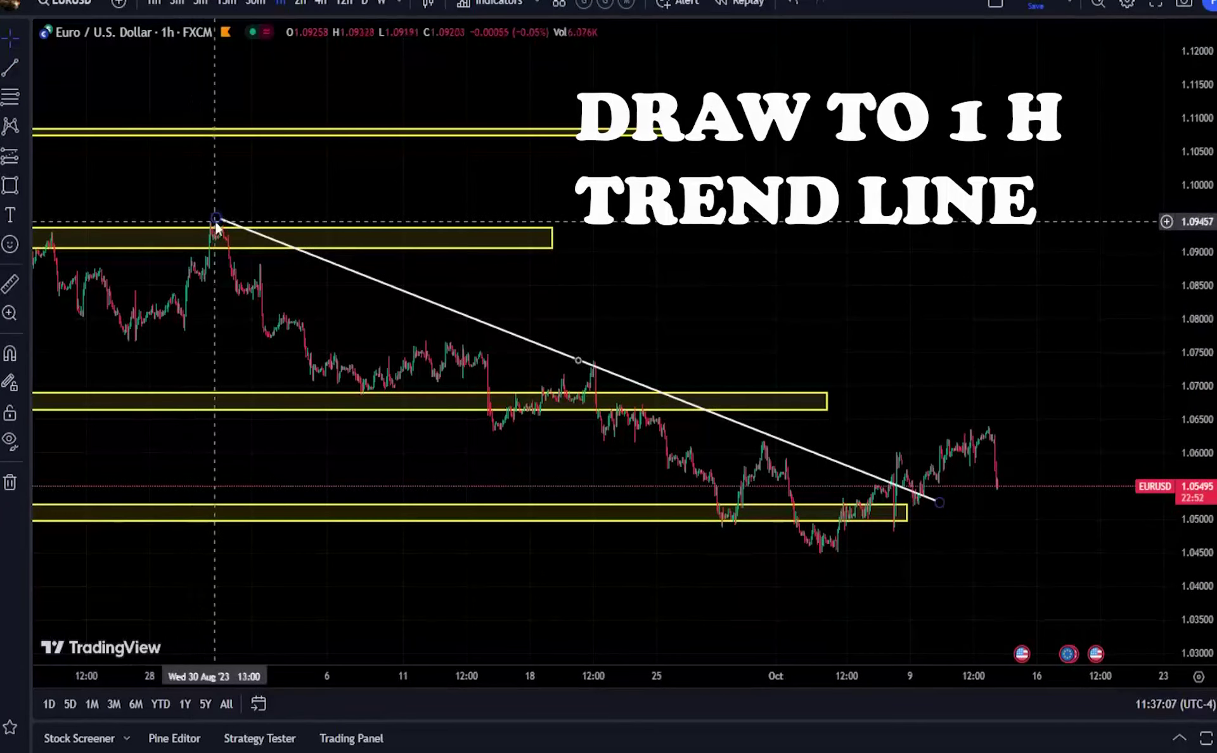
left_click_drag(216, 222, 212, 225)
- Switch the EURUSD chart to 5 minutes and add the Moving Average Convergence Divergence indicator
left_click_drag(672, 256, 824, 170)
scroll(888, 196, "up", 5)
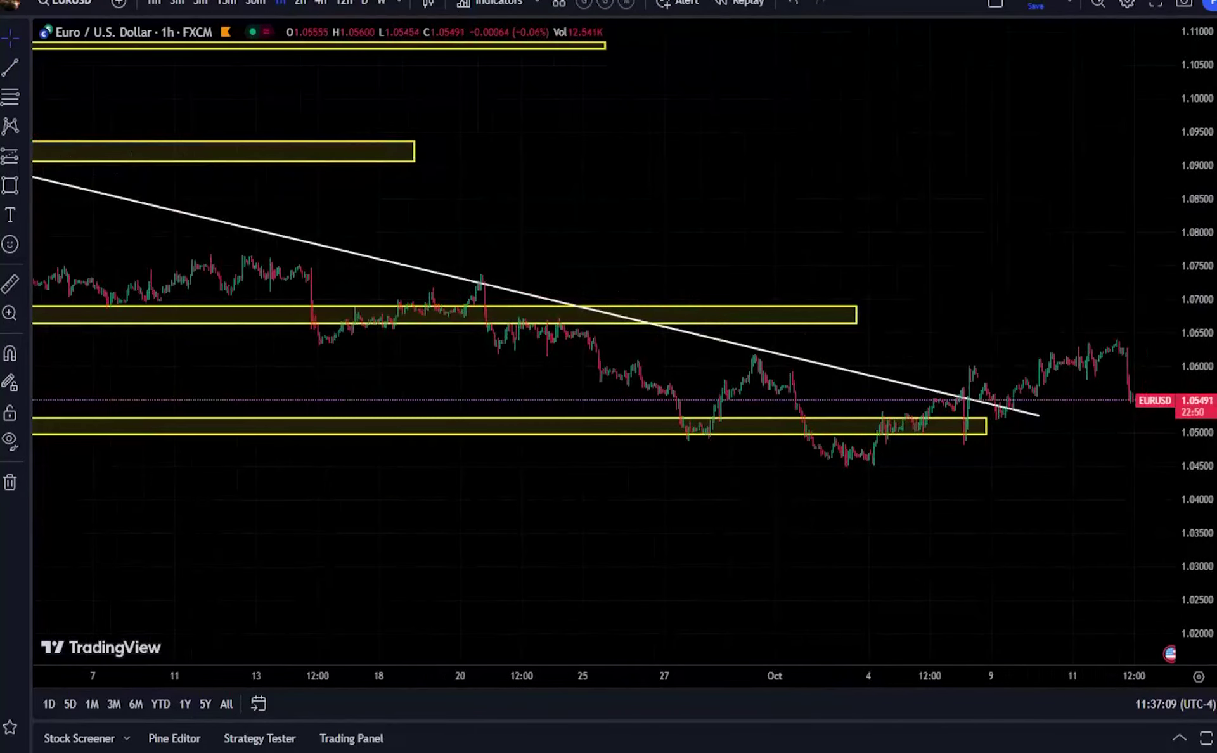
scroll(1021, 65, "up", 4)
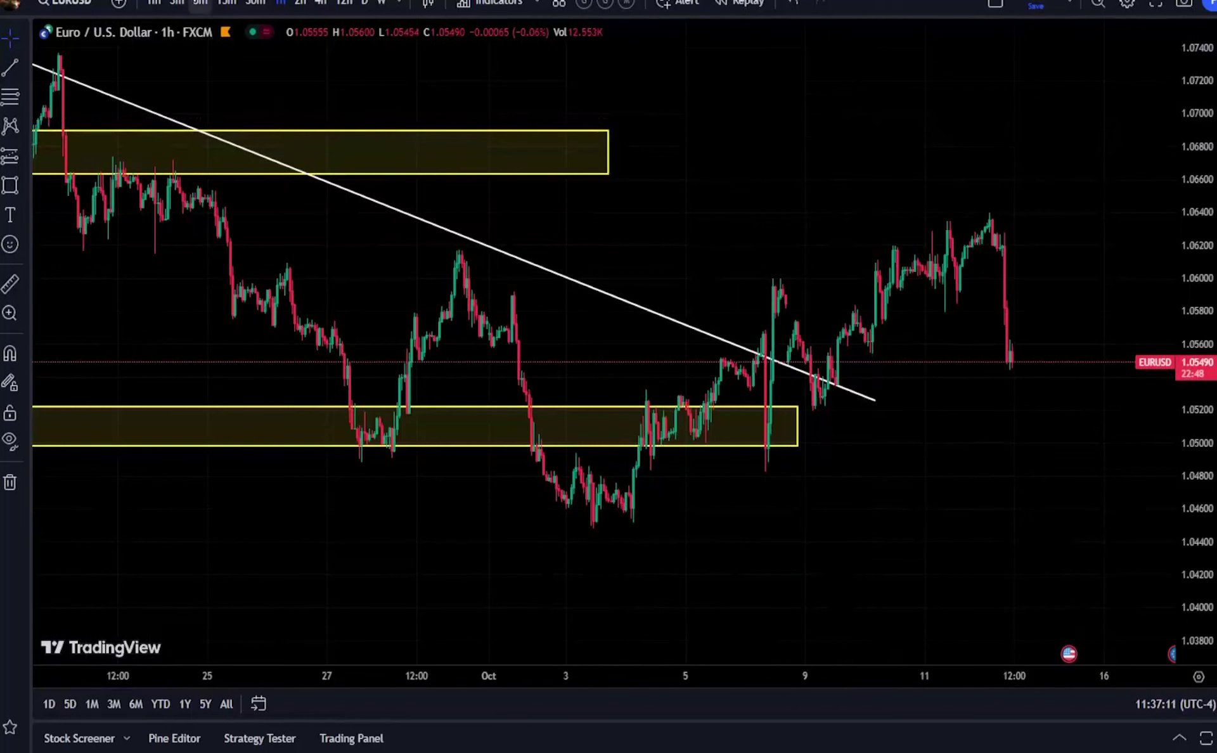
left_click(201, 5)
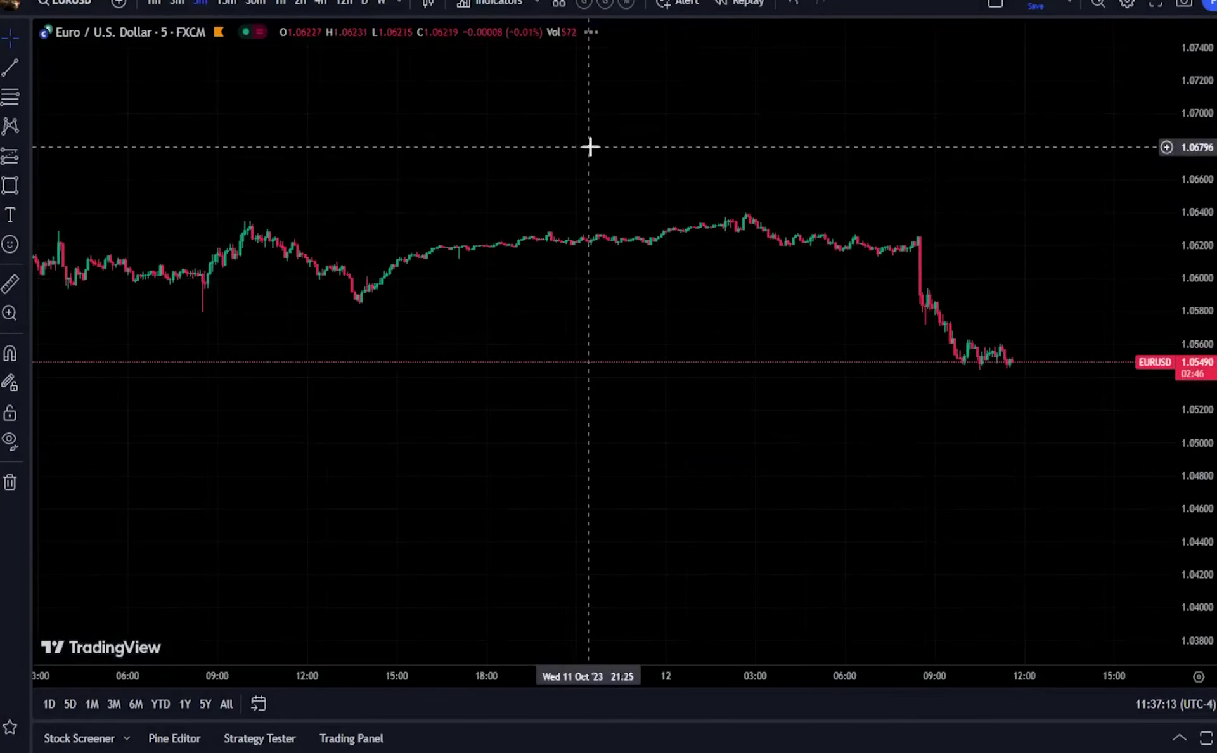
left_click(486, 3)
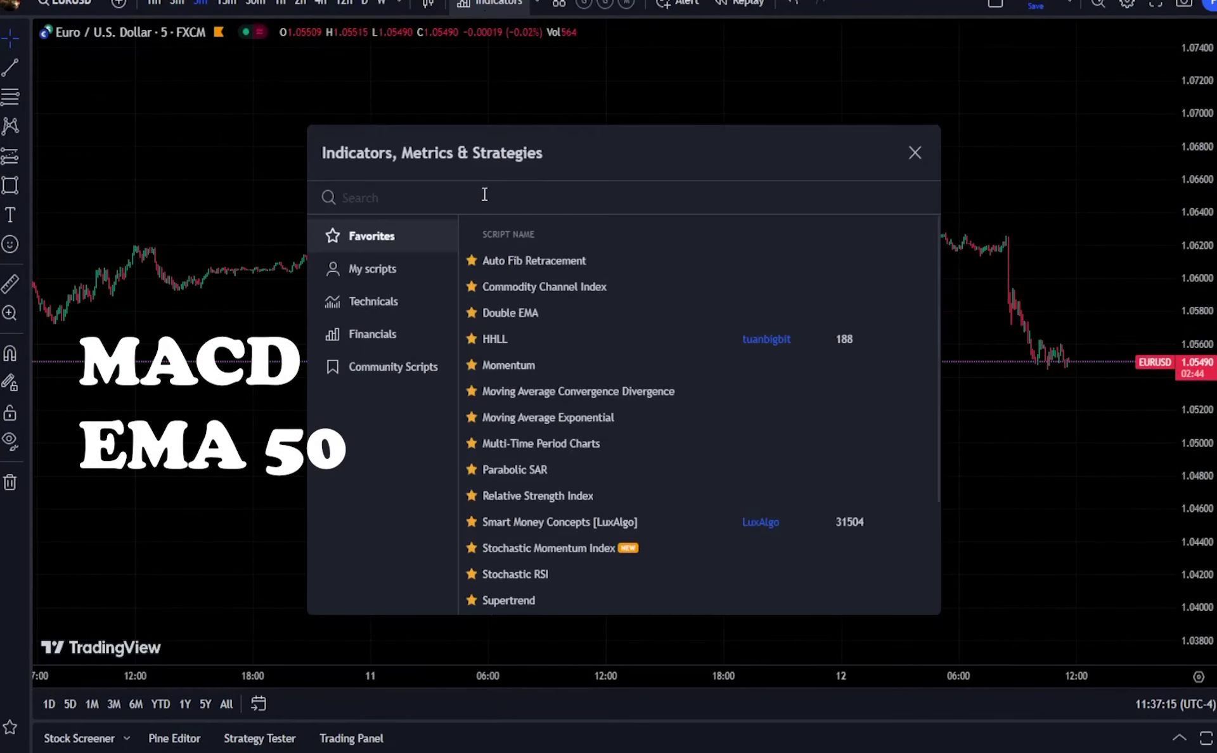
type("macd")
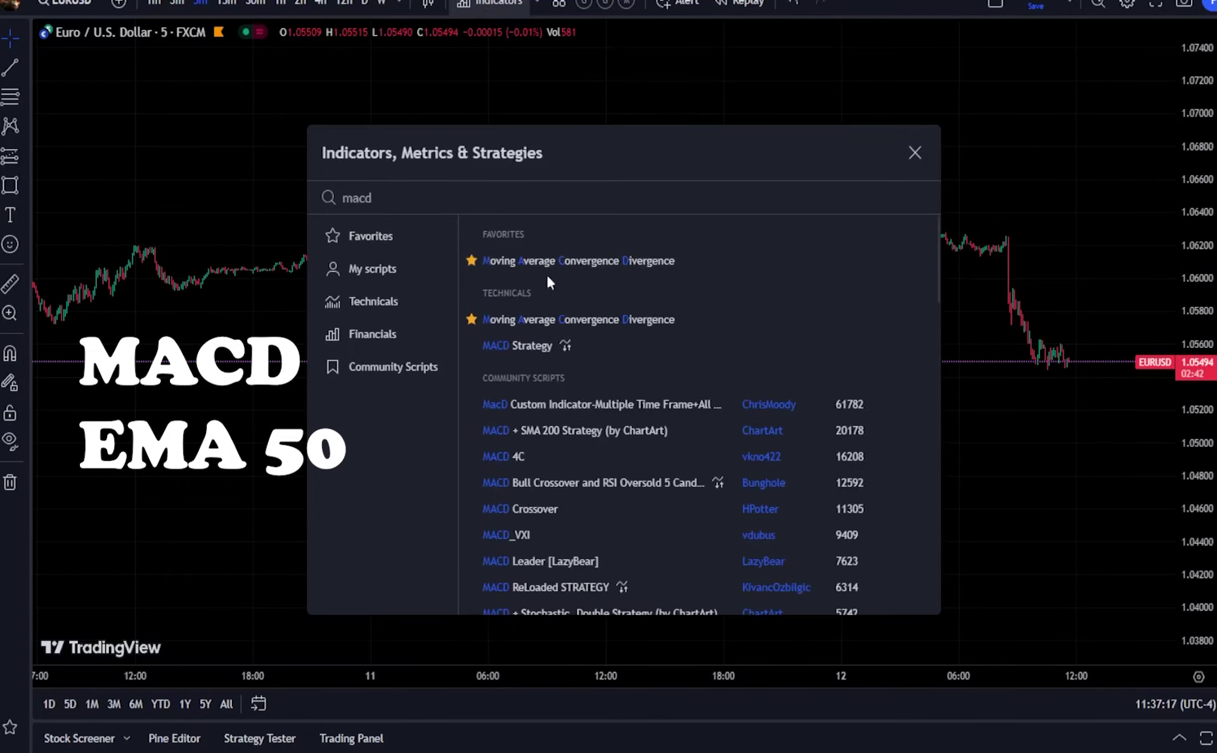
left_click(546, 270)
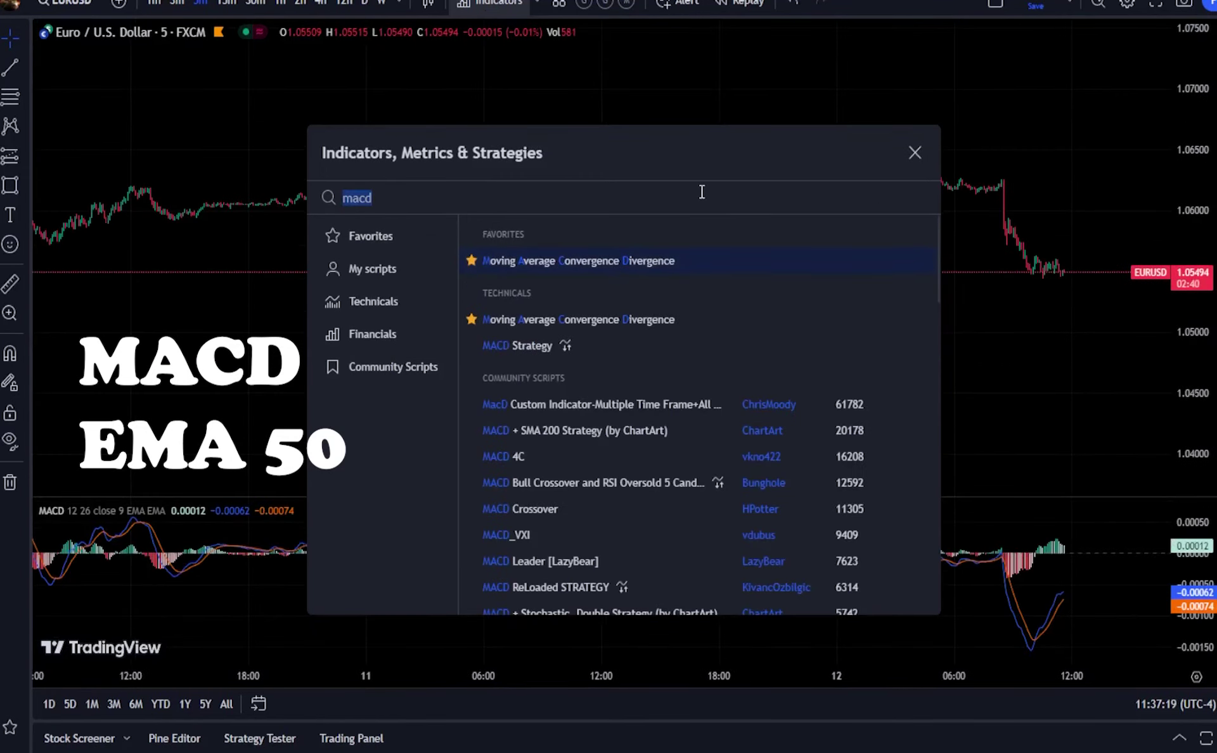
- Add the Moving Average Exponential indicator and set its length to 50
type("ema")
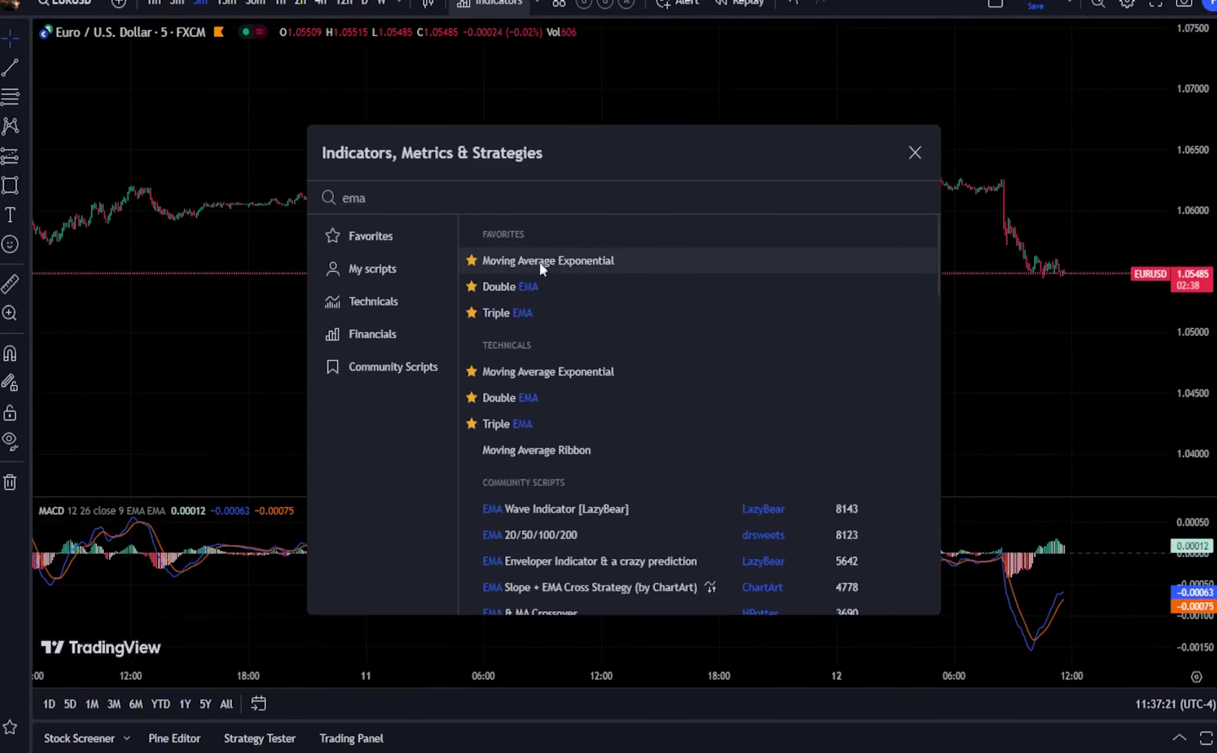
left_click(538, 261)
left_click(161, 51)
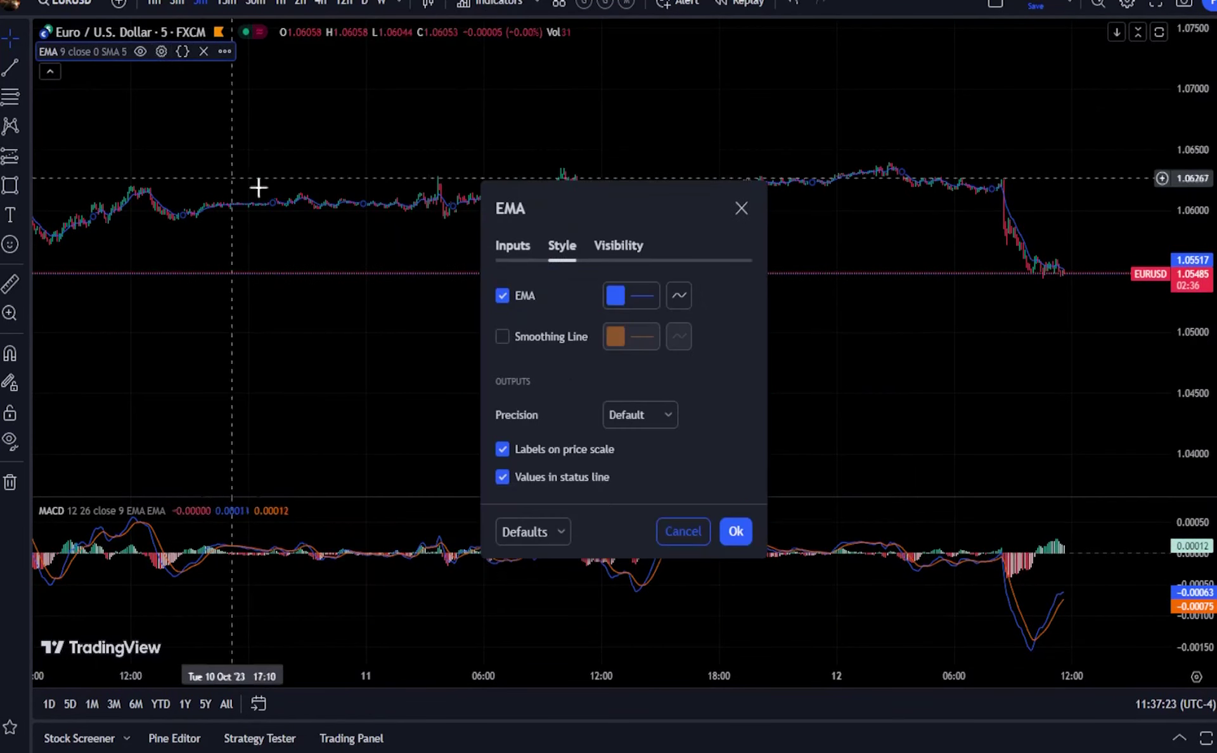
left_click(513, 246)
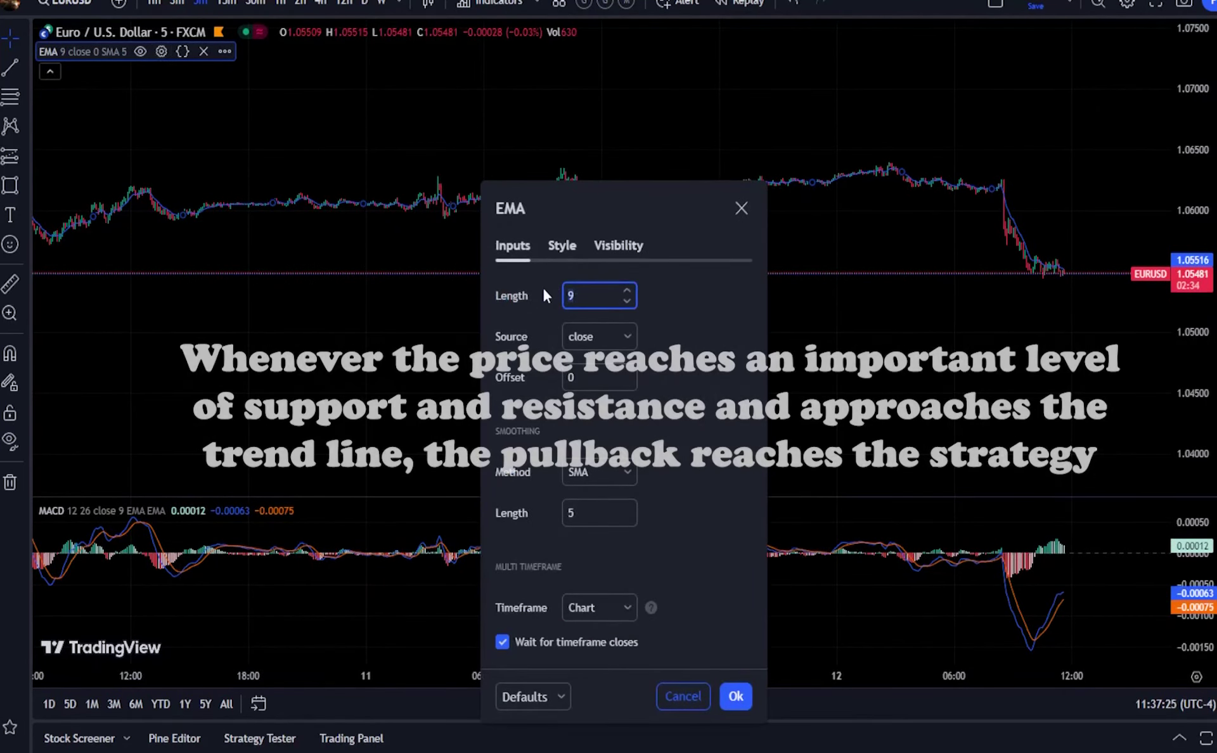
type("50")
- Change the EMA line to yellow with a thicker line and apply the settings
left_click(563, 247)
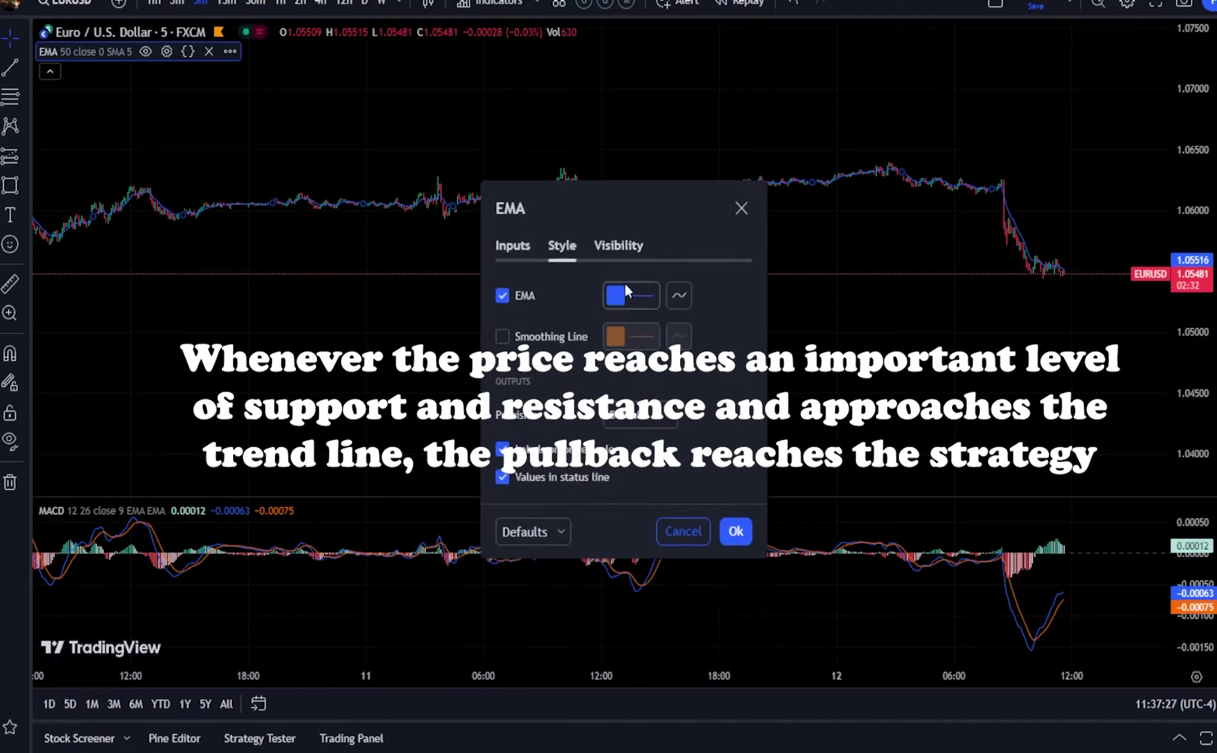
left_click(625, 286)
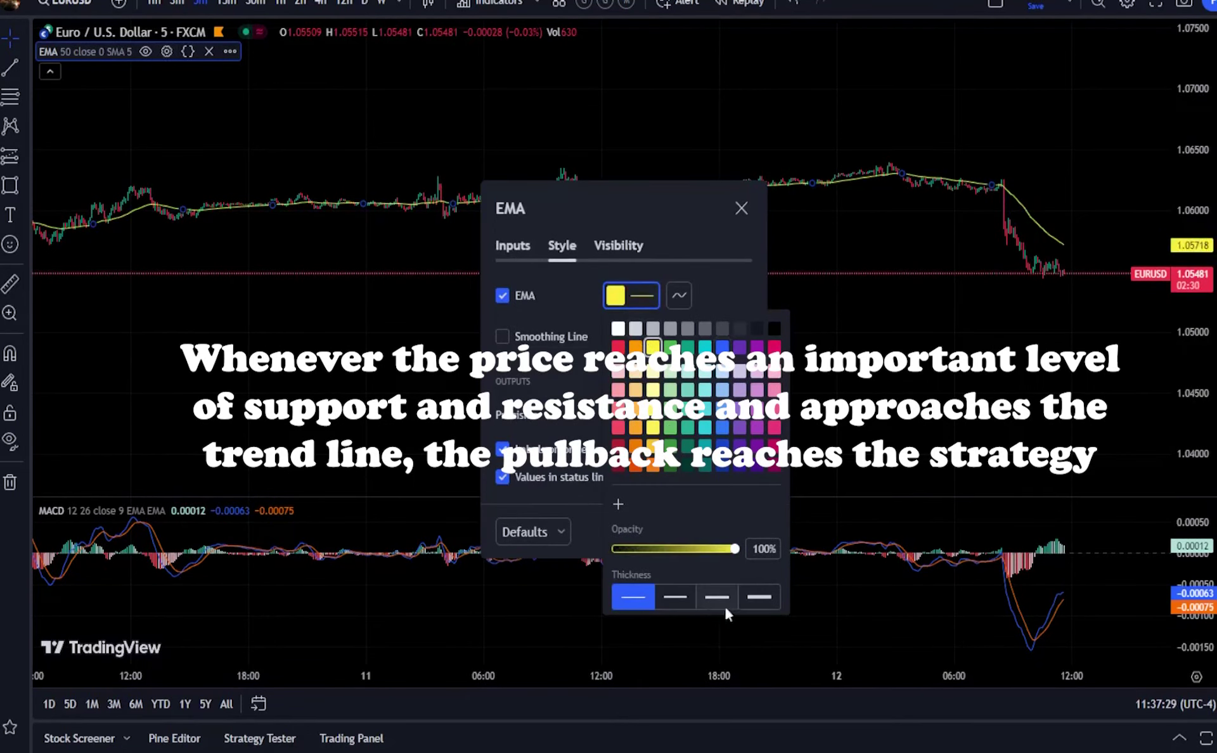
left_click(732, 303)
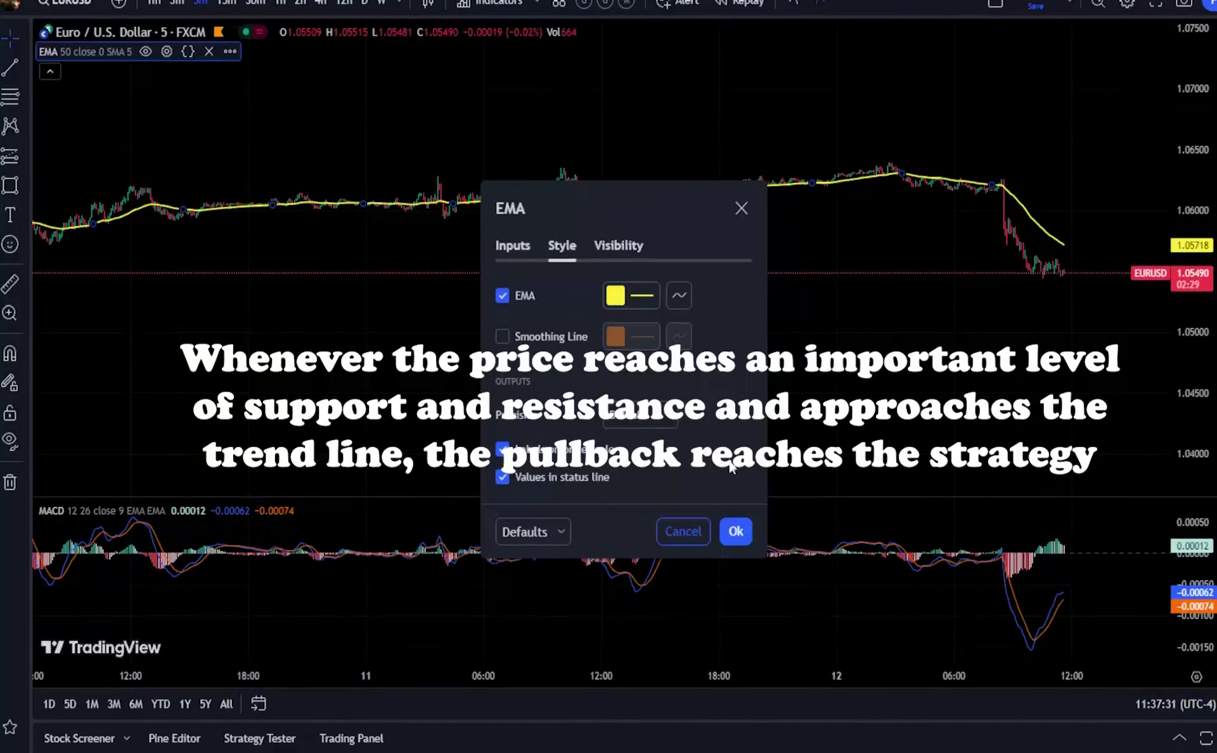
left_click(735, 533)
- Extend the lowest order block, at about 1.0498 to 1.0522, forward in time past the latest 12 October candles
scroll(1155, 217, "down", 10)
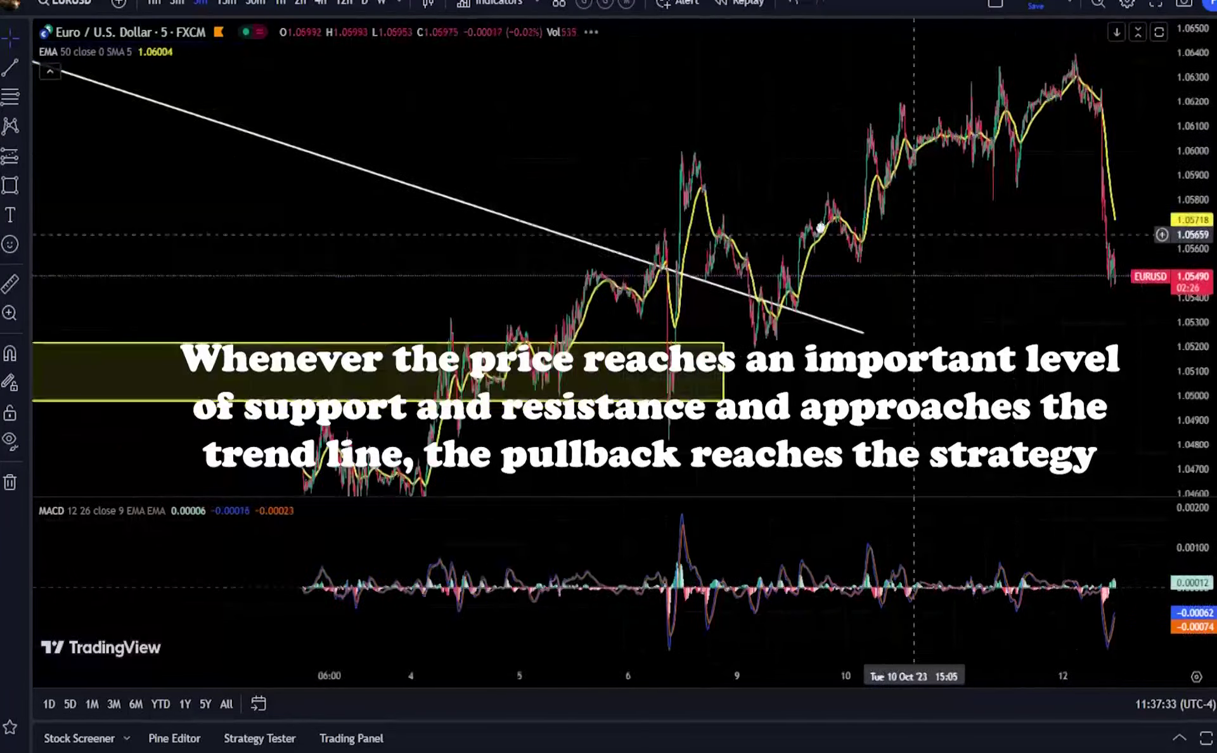
left_click_drag(821, 228, 766, 229)
left_click_drag(576, 369, 1168, 366)
scroll(963, 171, "up", 3)
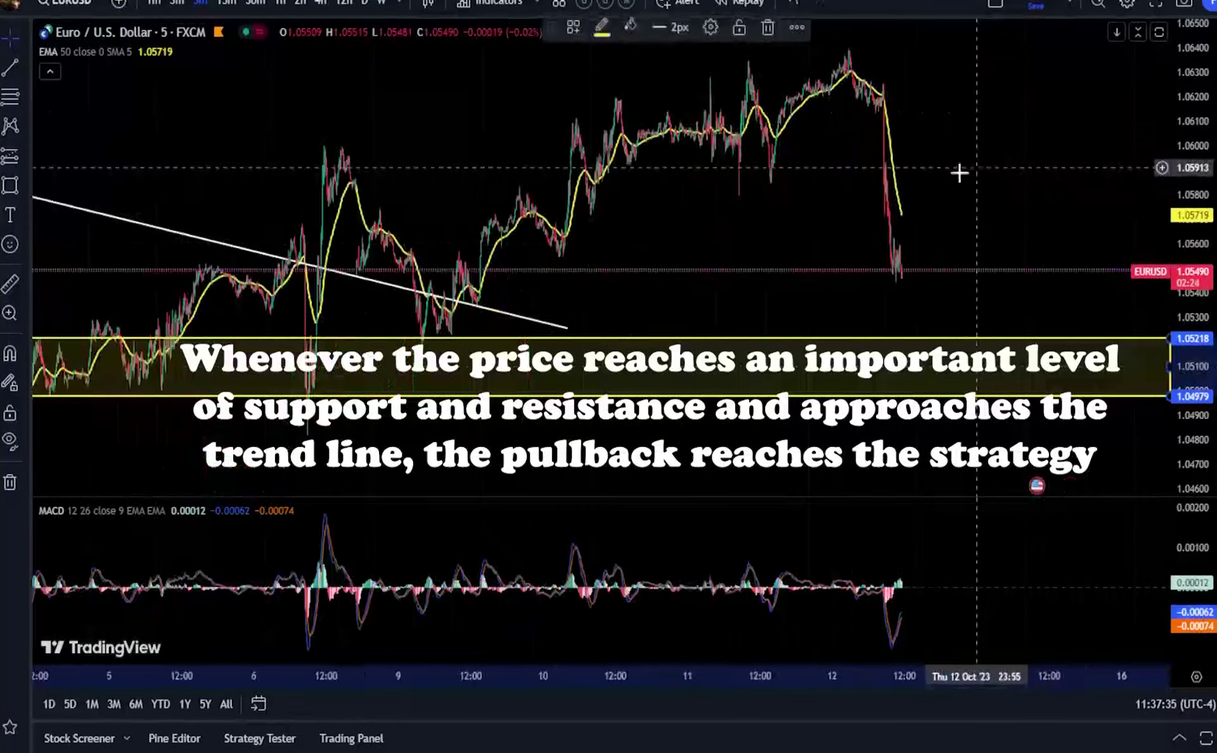
- Trace the two 9 October pullback swings at the trend line with the Brush and circle the EMA breakout near 08:45
left_click_drag(539, 229, 867, 241)
scroll(684, 222, "up", 7)
left_click_drag(634, 234, 785, 188)
scroll(539, 155, "up", 4)
left_click_drag(452, 146, 1007, 226)
left_click_drag(1199, 329, 1197, 140)
scroll(824, 241, "up", 5)
left_click_drag(596, 282, 824, 200)
scroll(761, 208, "up", 1)
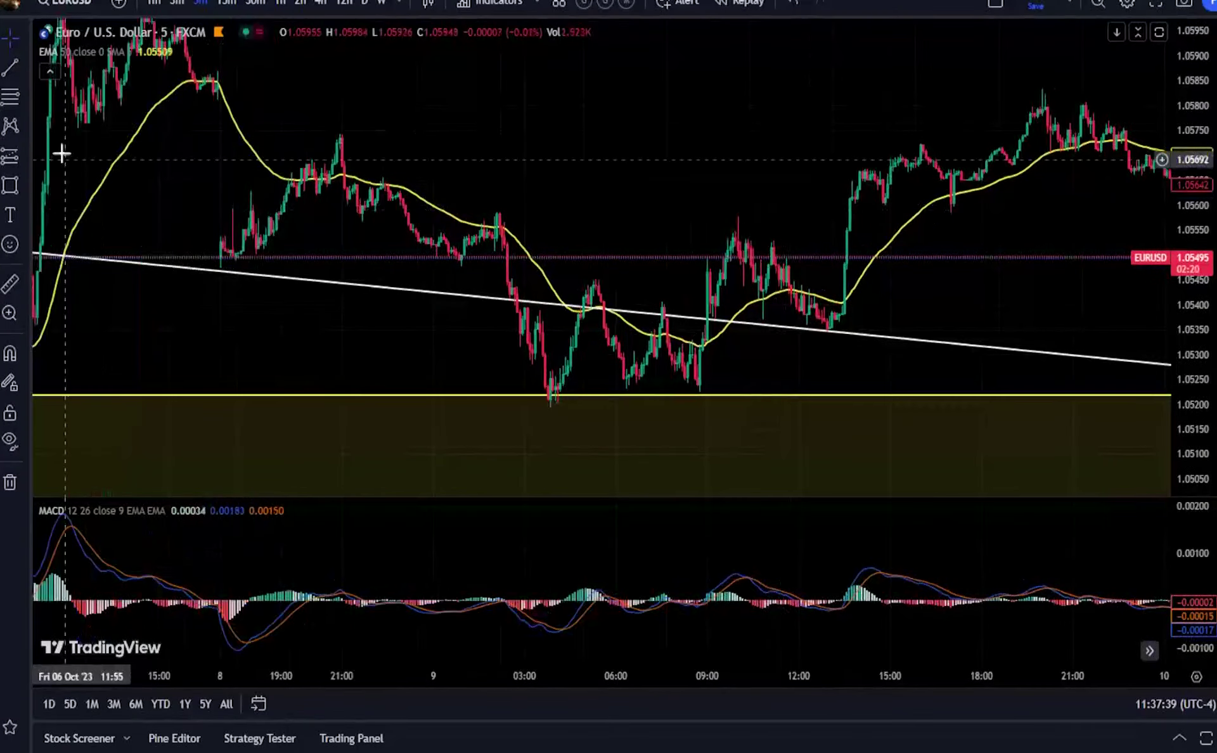
left_click(23, 186)
left_click(55, 184)
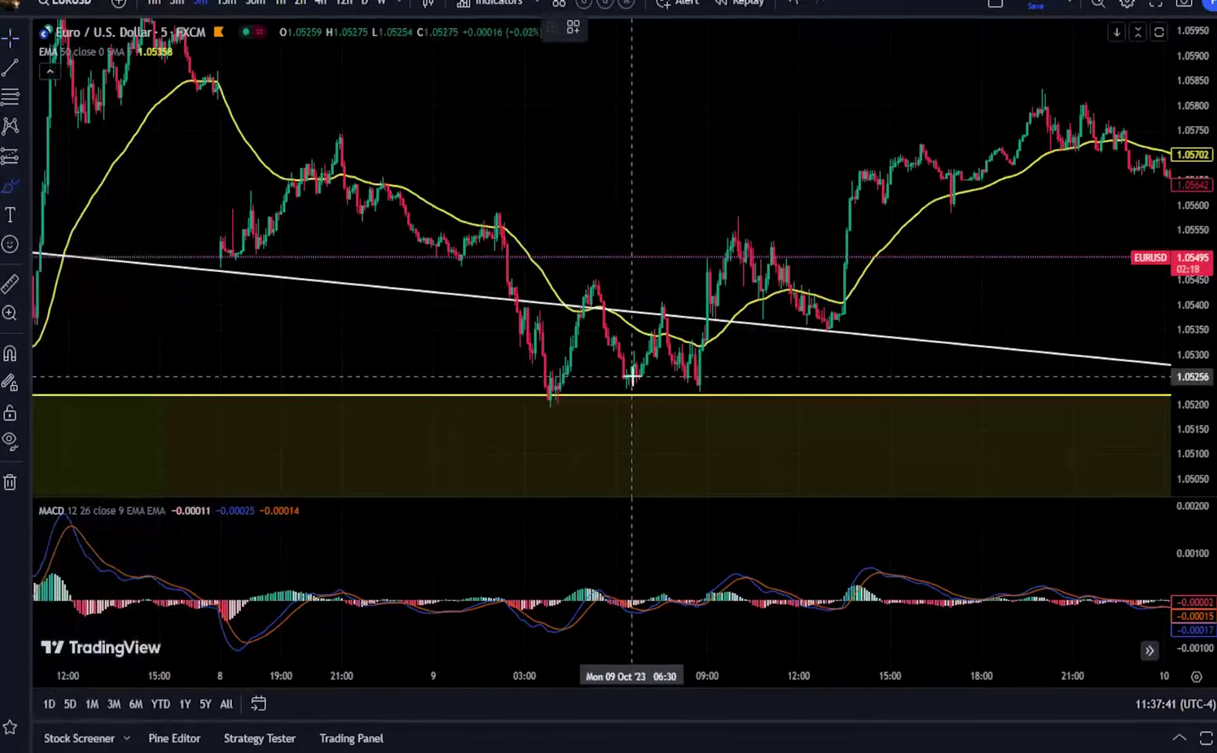
mouse_move(574, 342)
left_mouse_down()
mouse_move(622, 334)
mouse_move(657, 303)
left_mouse_up()
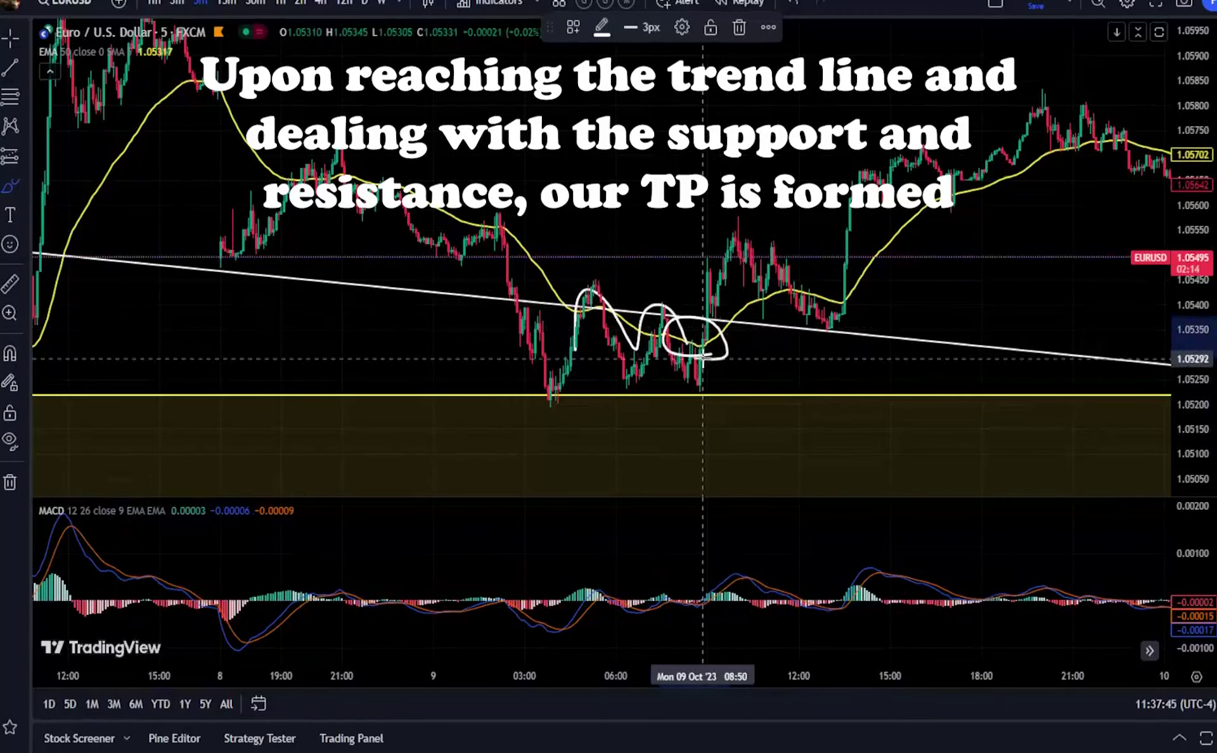
- Place a long position at 9 October 08:45 with entry 1.05336, stop 1.05225 and target 1.05497, and circle the matching MACD crossover with the Brush
left_click(10, 156)
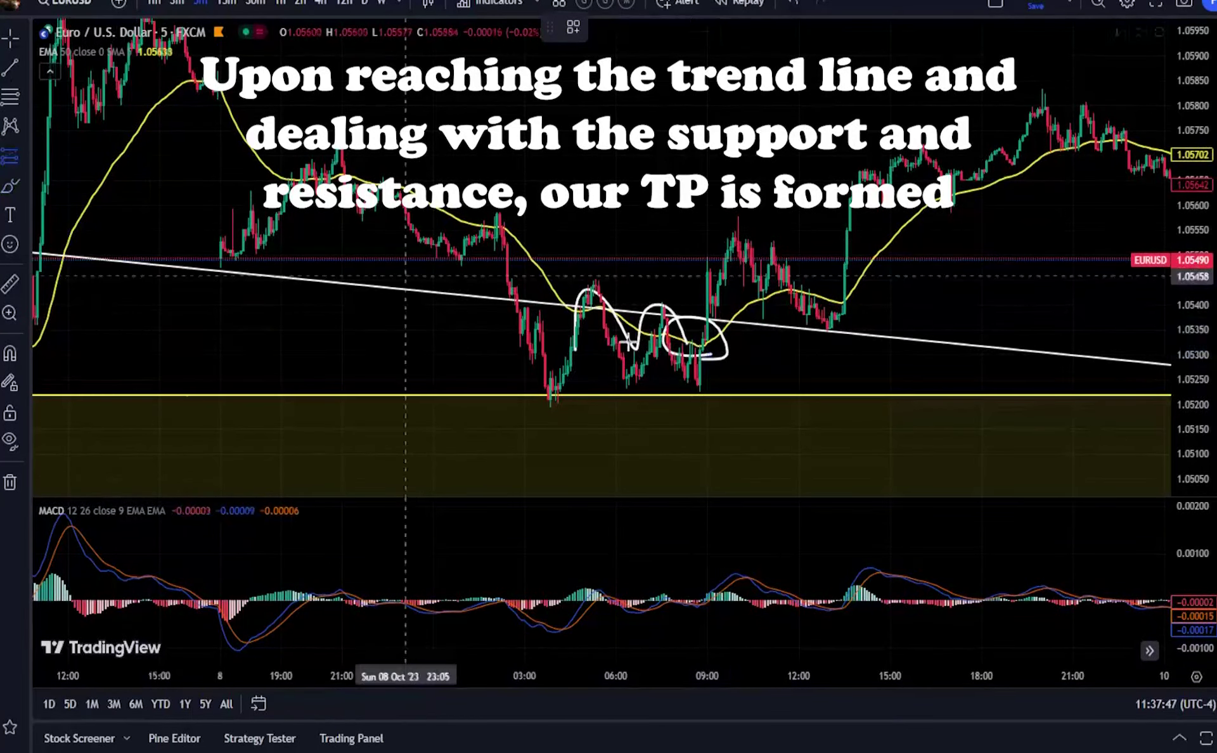
left_click(700, 343)
left_click_drag(701, 412, 689, 396)
scroll(196, 361, "up", 2)
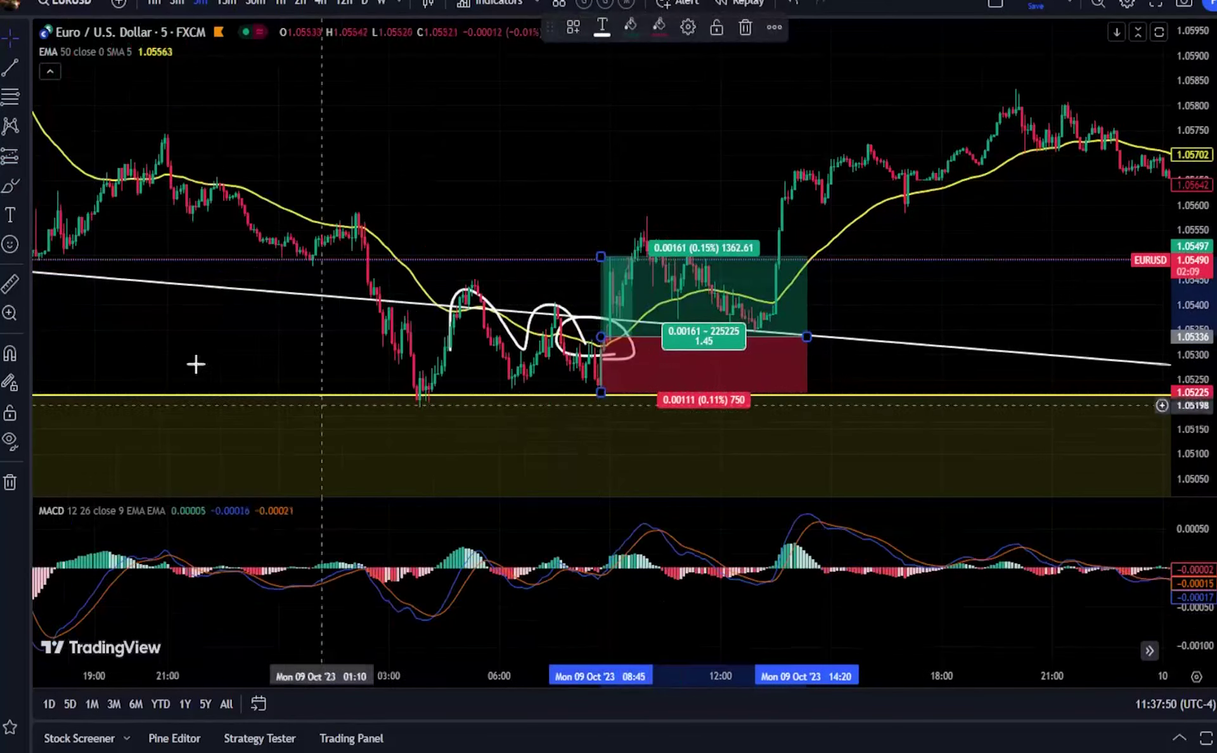
left_click(10, 186)
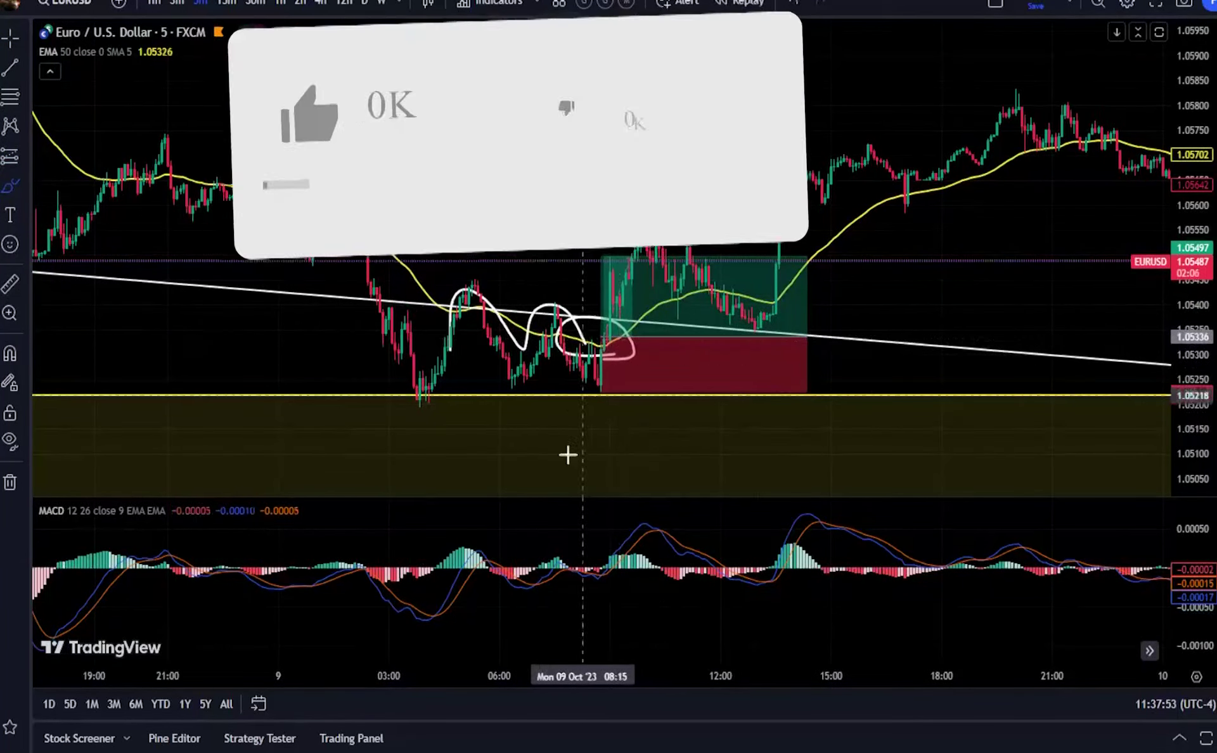
mouse_move(595, 579)
left_mouse_down()
mouse_move(631, 558)
mouse_move(607, 579)
left_mouse_up()
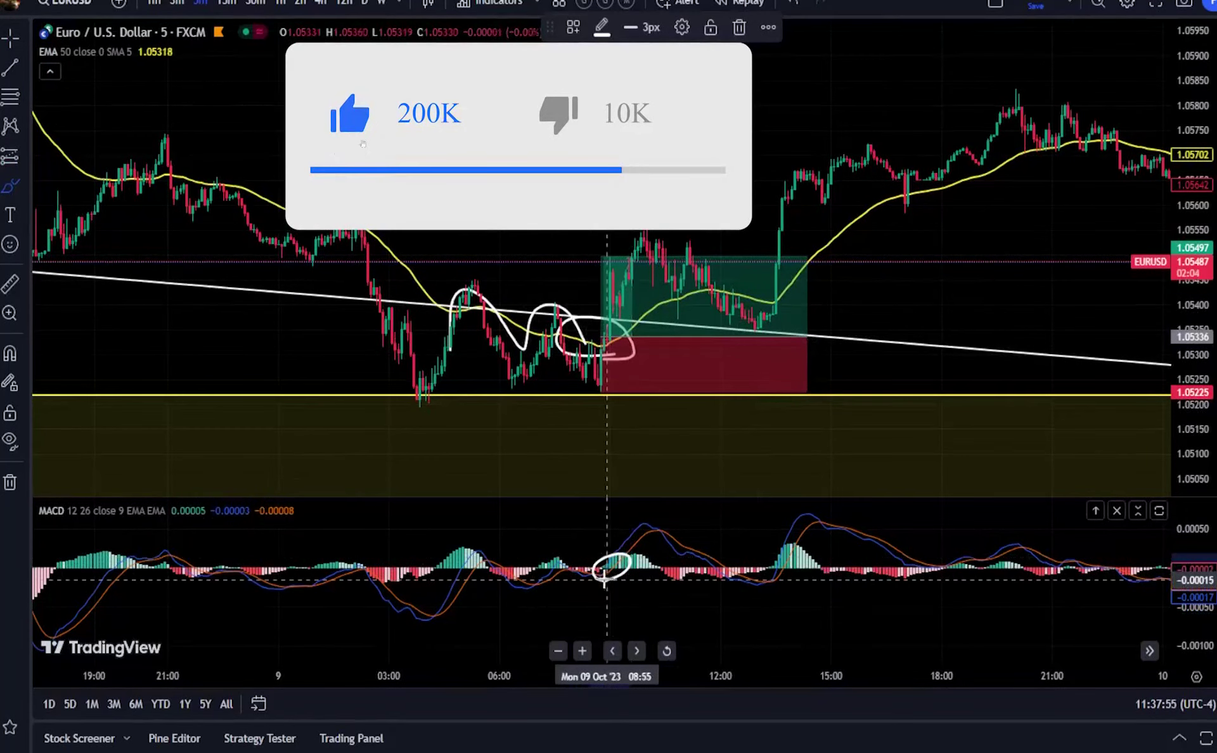
- Brush over the 22 September pullback swings below the middle order block, and circle the EMA touch, the EMA break and the MACD crossover
left_click_drag(716, 212, 273, 205)
left_click_drag(920, 154, 137, 150)
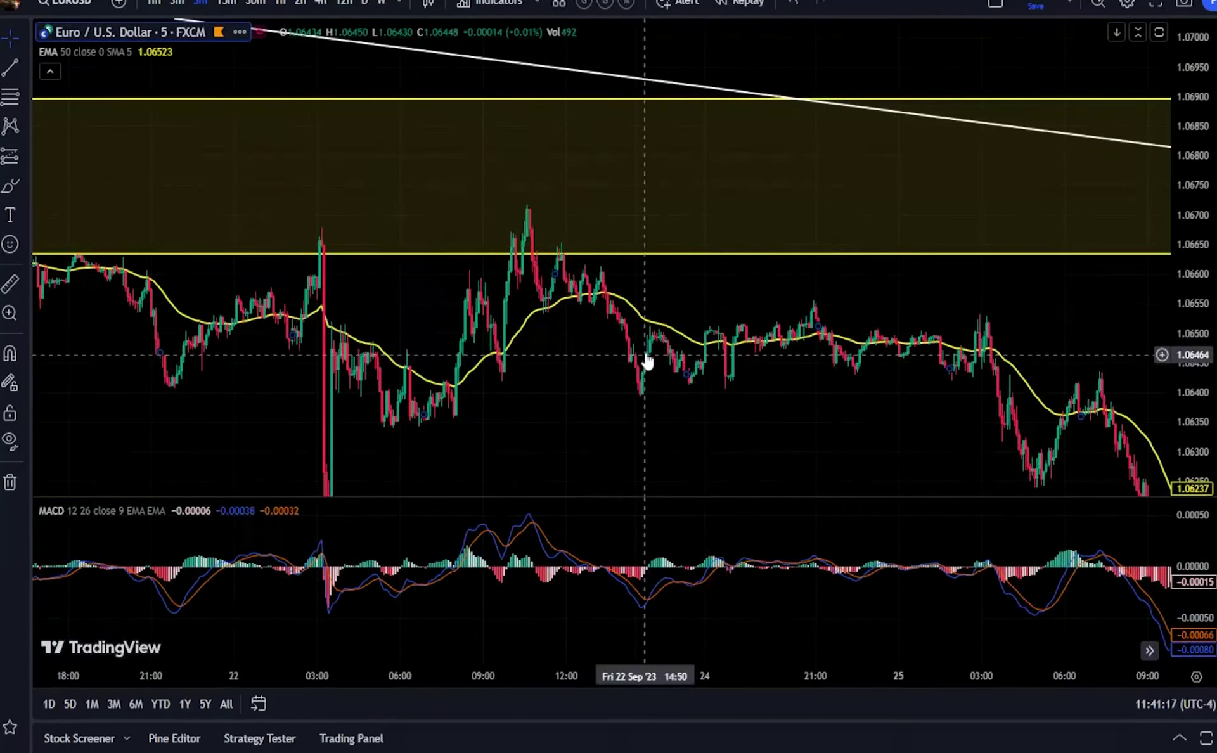
left_click_drag(646, 361, 683, 334)
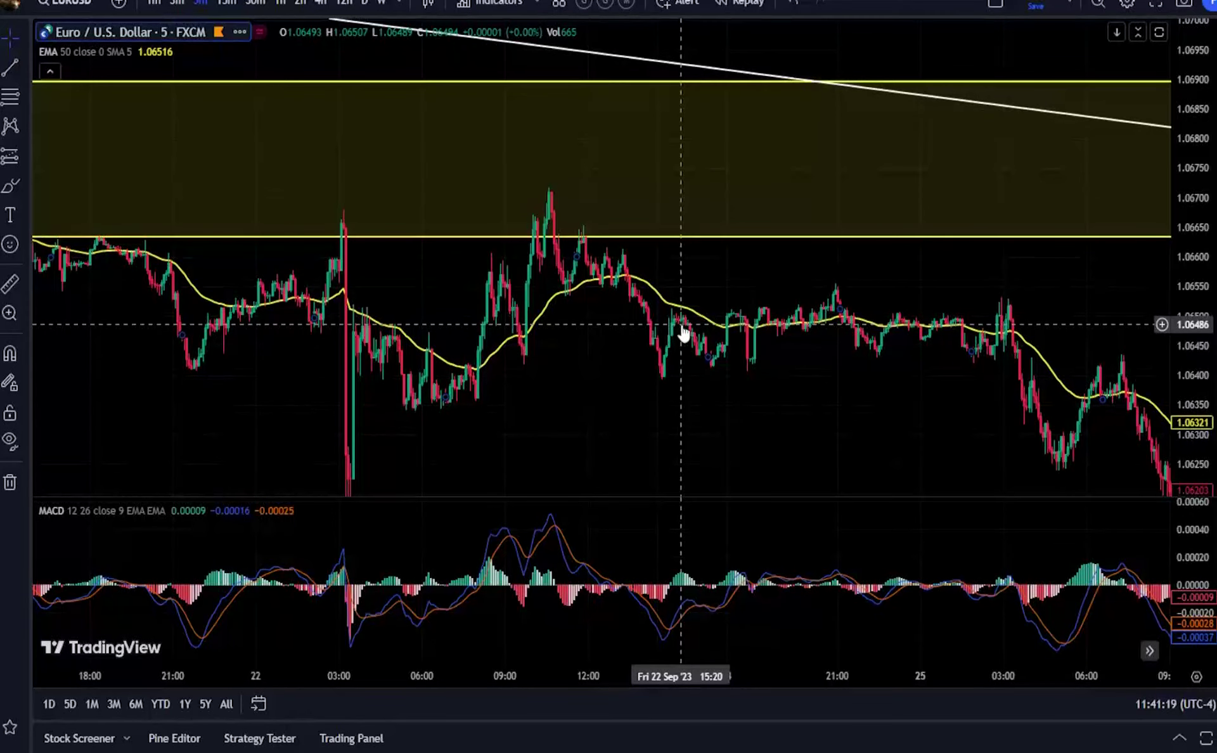
scroll(683, 332, "down", 7)
left_click_drag(1187, 70, 1157, 355)
scroll(1020, 343, "down", 5)
left_click_drag(902, 319, 741, 302)
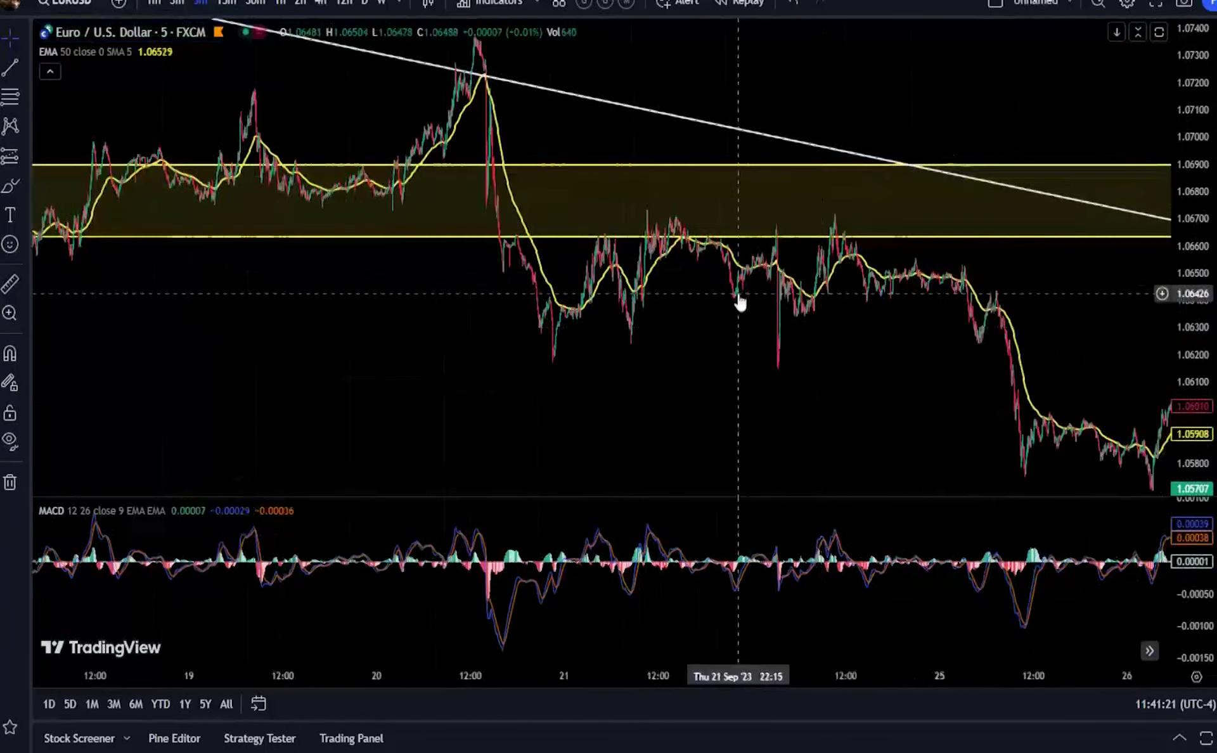
scroll(740, 303, "down", 2)
scroll(955, 308, "up", 4)
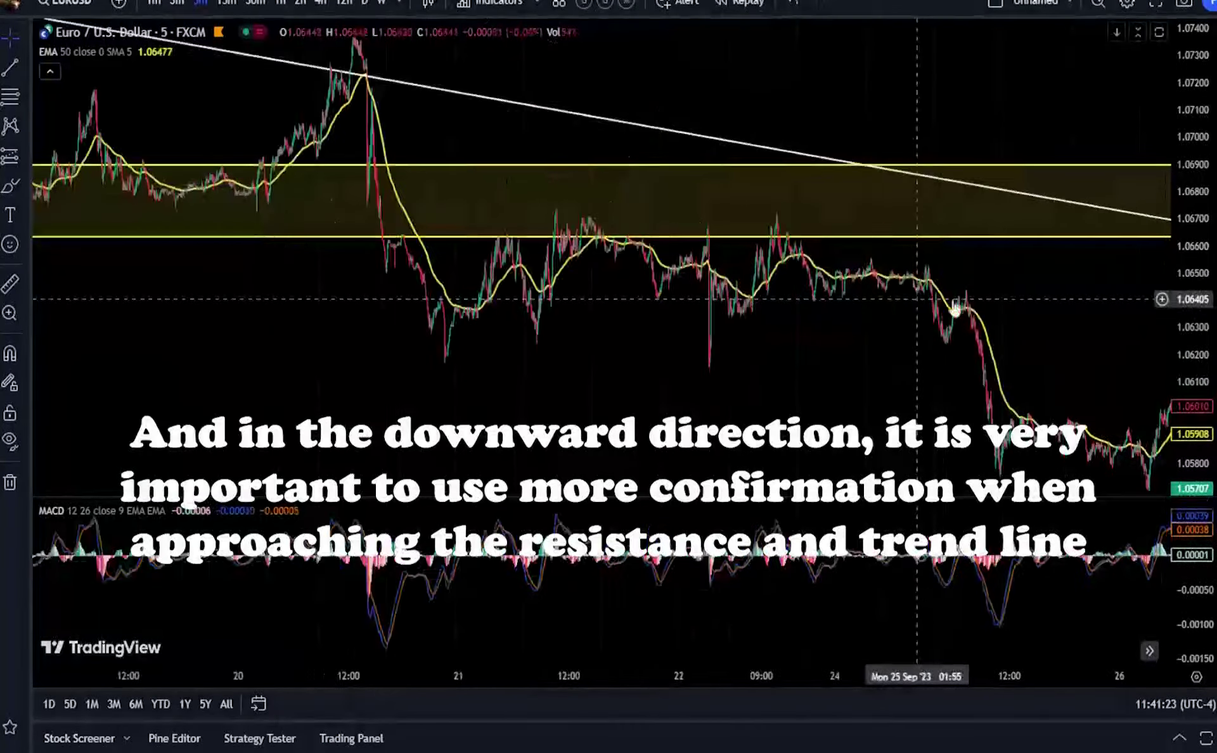
scroll(956, 309, "up", 5)
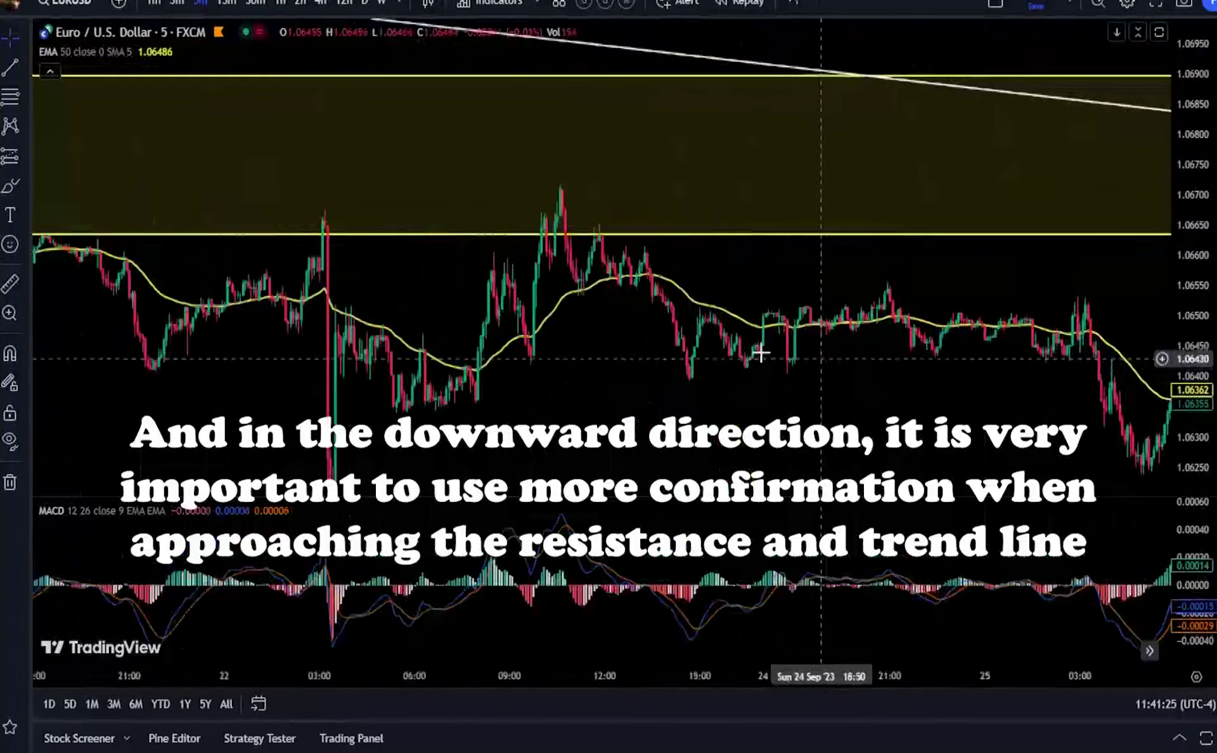
scroll(592, 345, "up", 4)
scroll(686, 298, "up", 2)
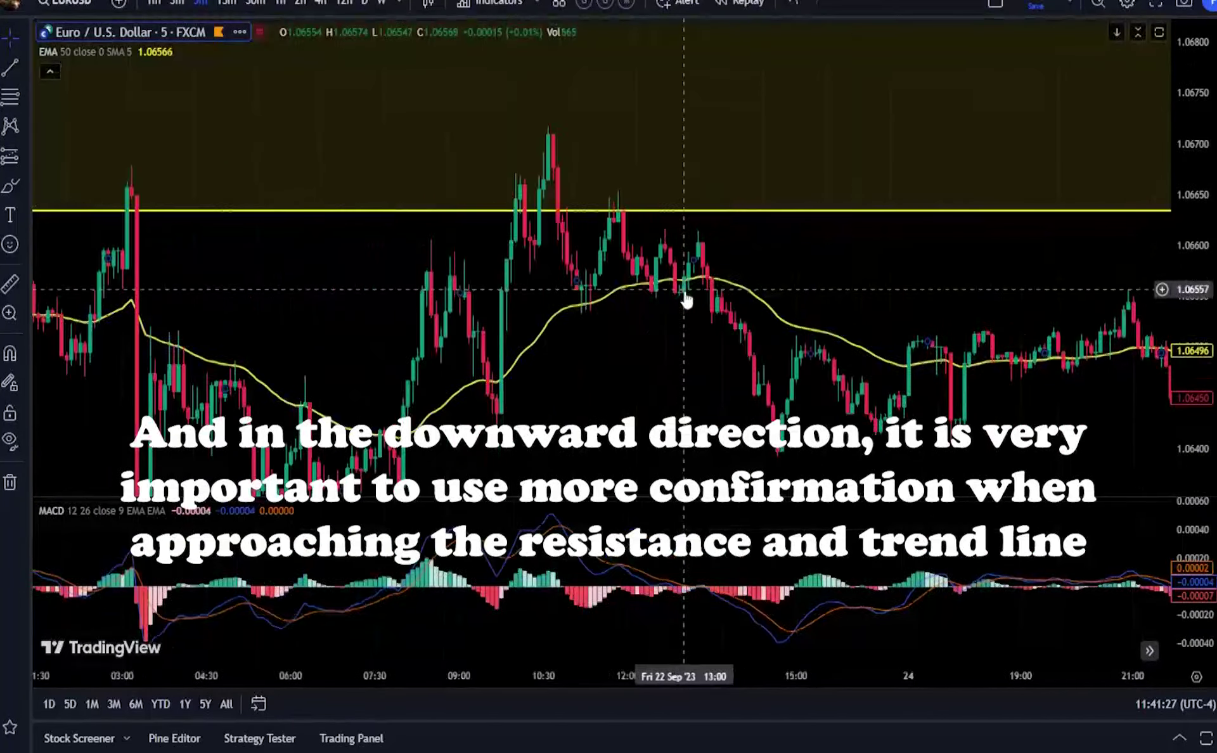
left_click(10, 186)
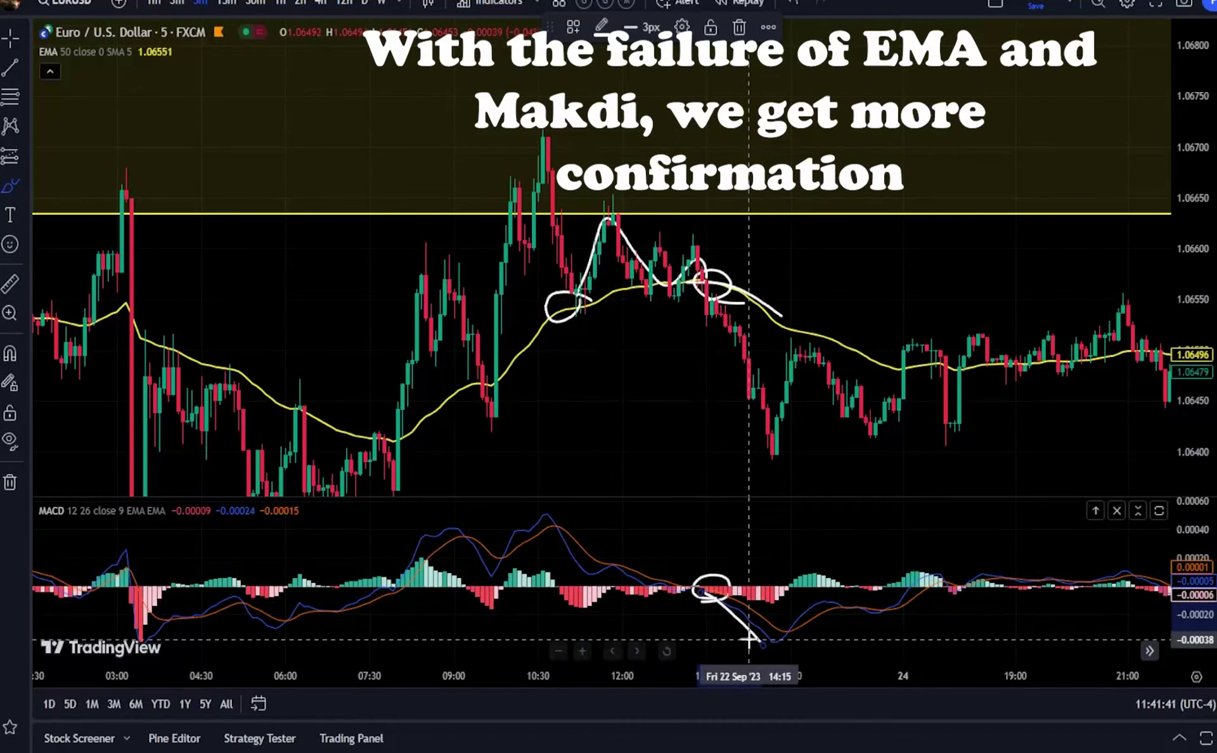
- Place a short position at 22 September 13:20 with entry 1.06561, stop 1.06635 and target 1.06303
left_click(27, 158)
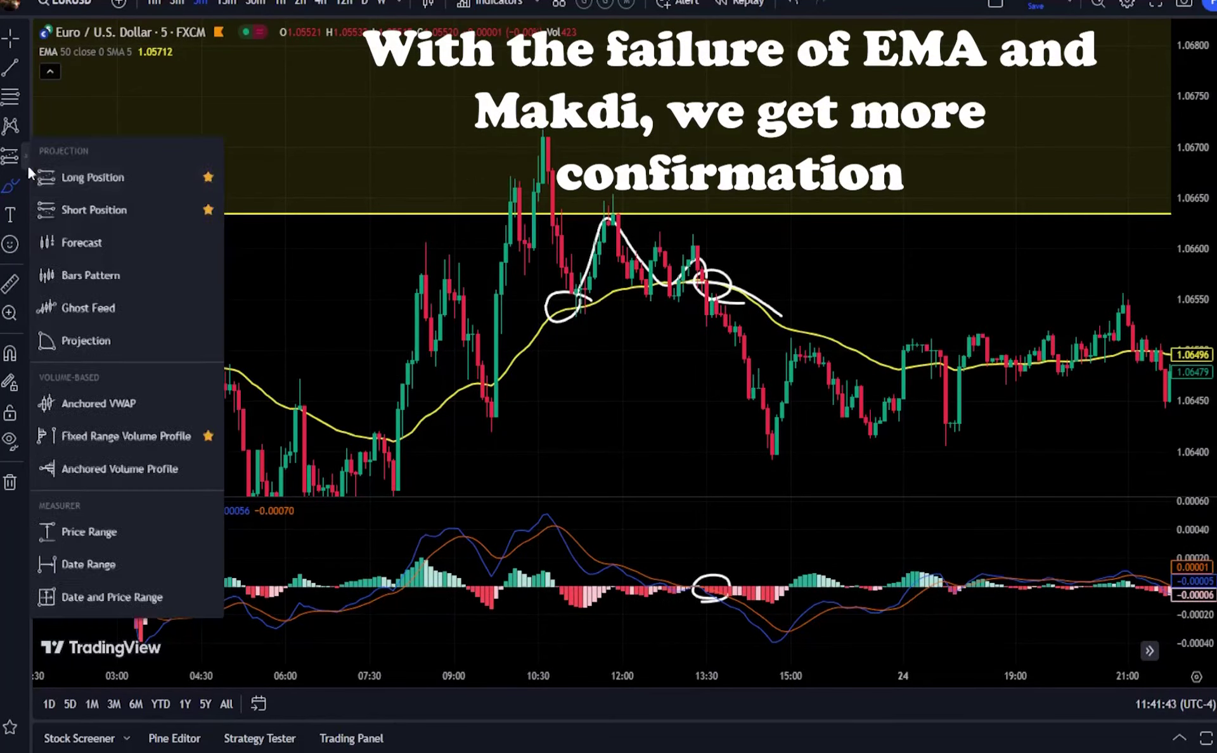
left_click(95, 210)
left_click(698, 289)
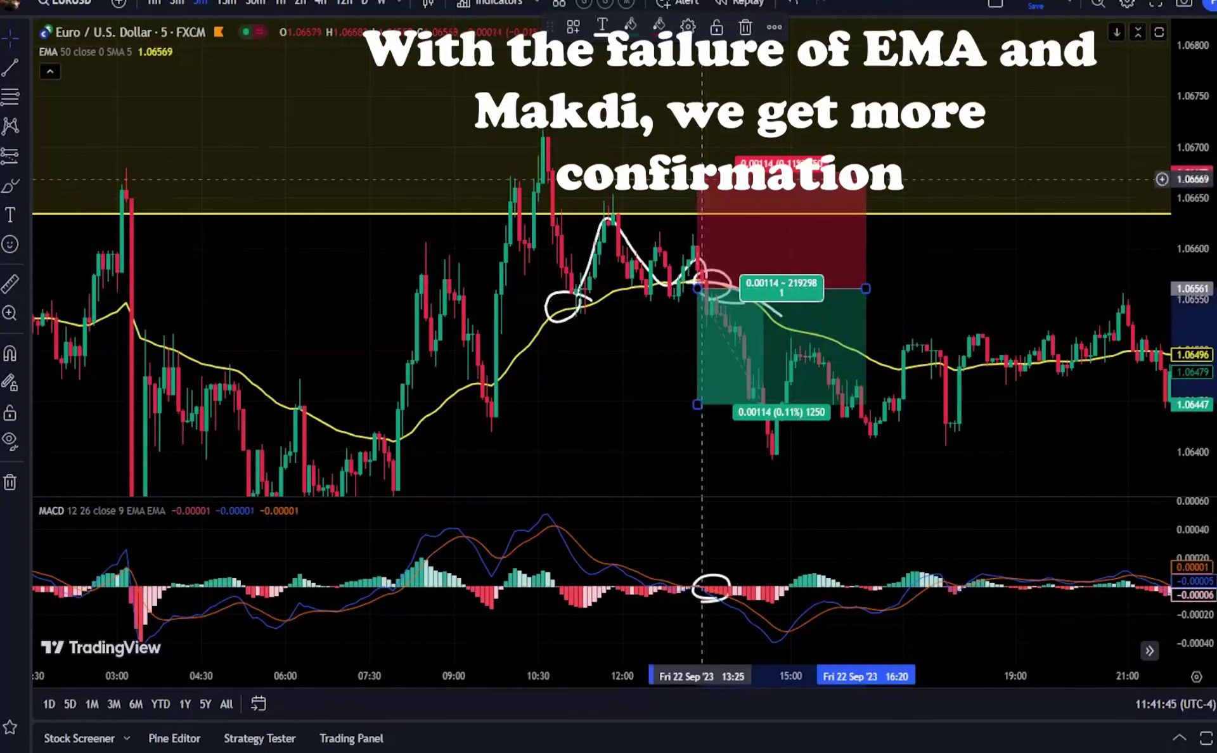
left_click_drag(595, 392, 554, 255)
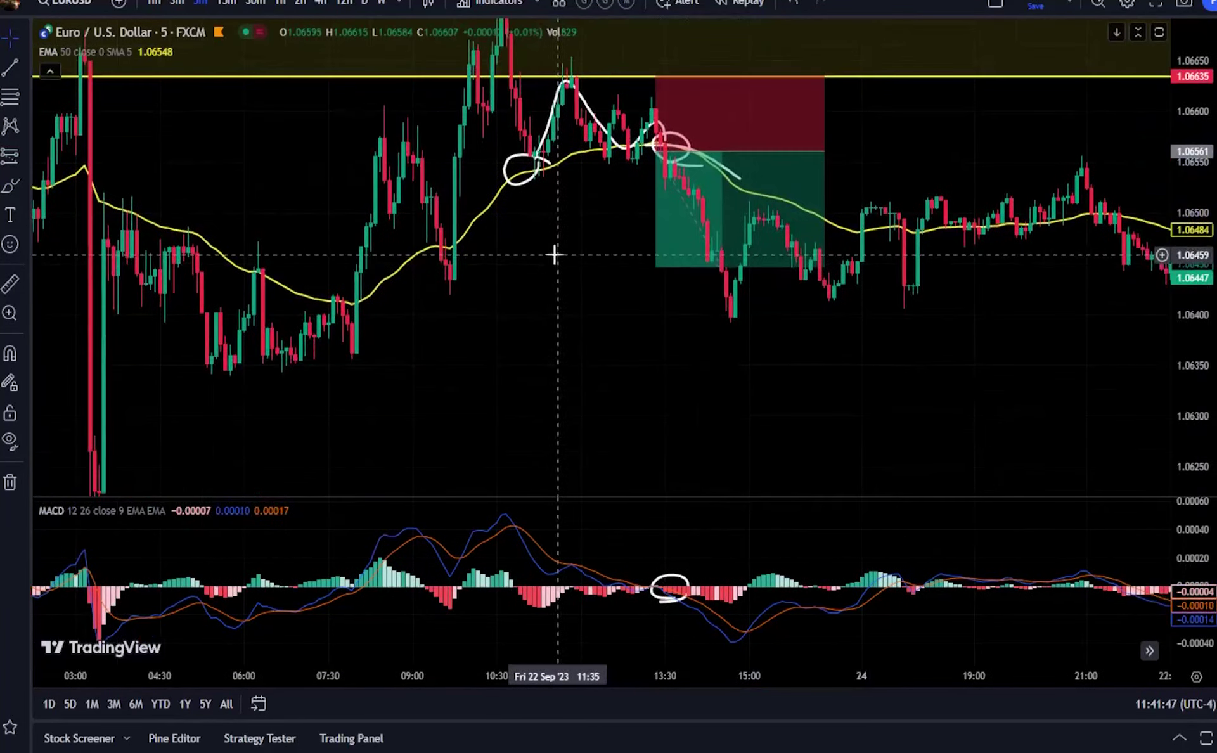
scroll(553, 255, "down", 1)
left_click_drag(708, 271, 707, 413)
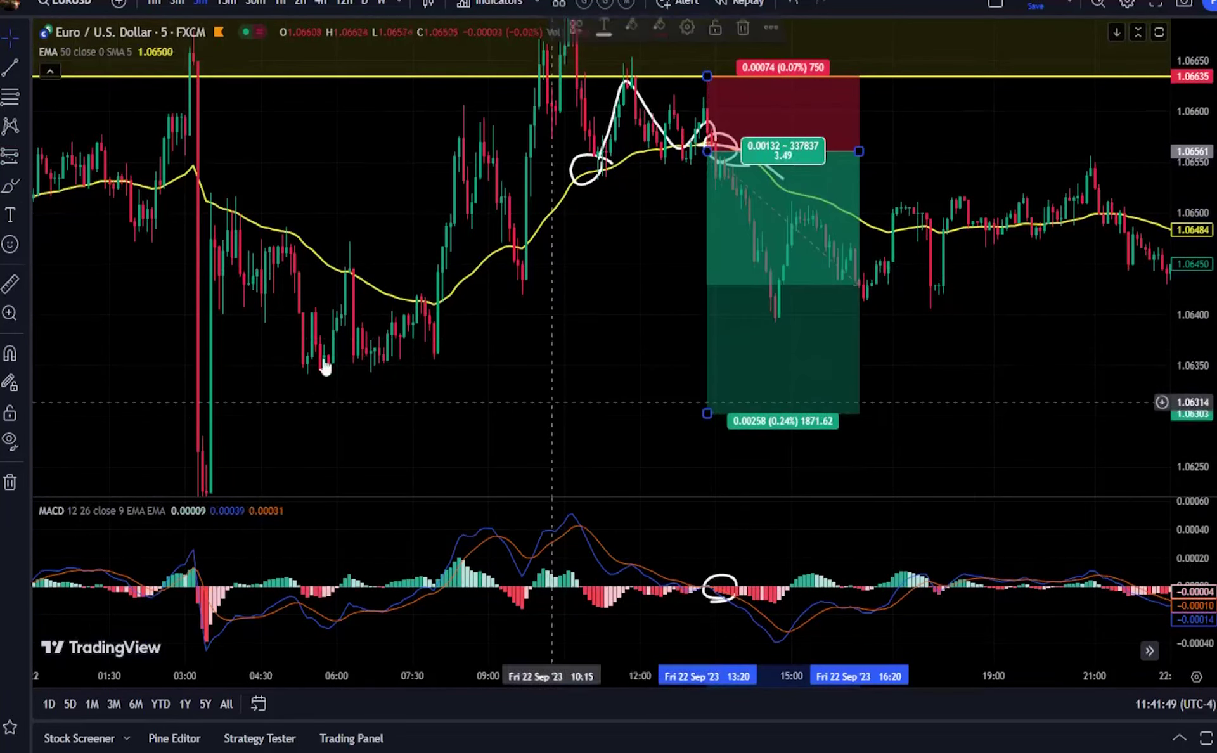
- Brush horizontal support lines at about 1.0644 and 1.0633 through the short position's profit zone to mark the earlier lows
left_click(11, 185)
left_click_drag(822, 271, 501, 274)
left_click_drag(974, 371, 697, 382)
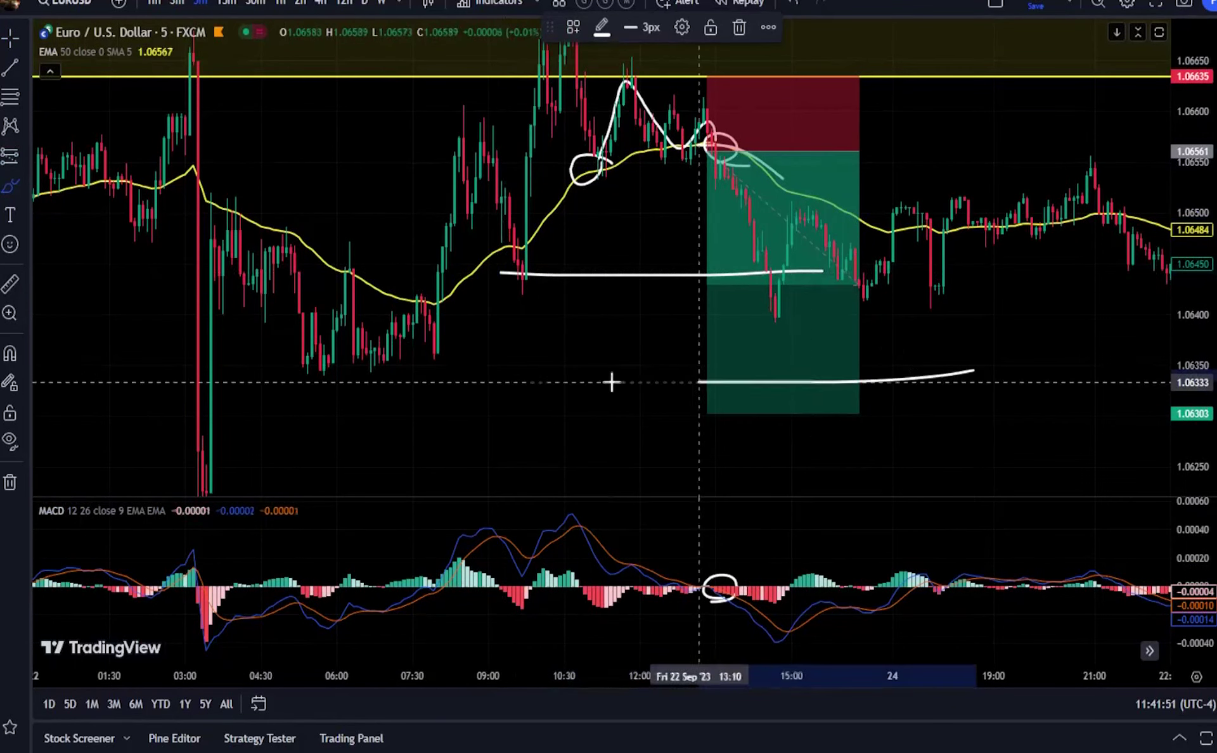
left_click_drag(611, 383, 239, 380)
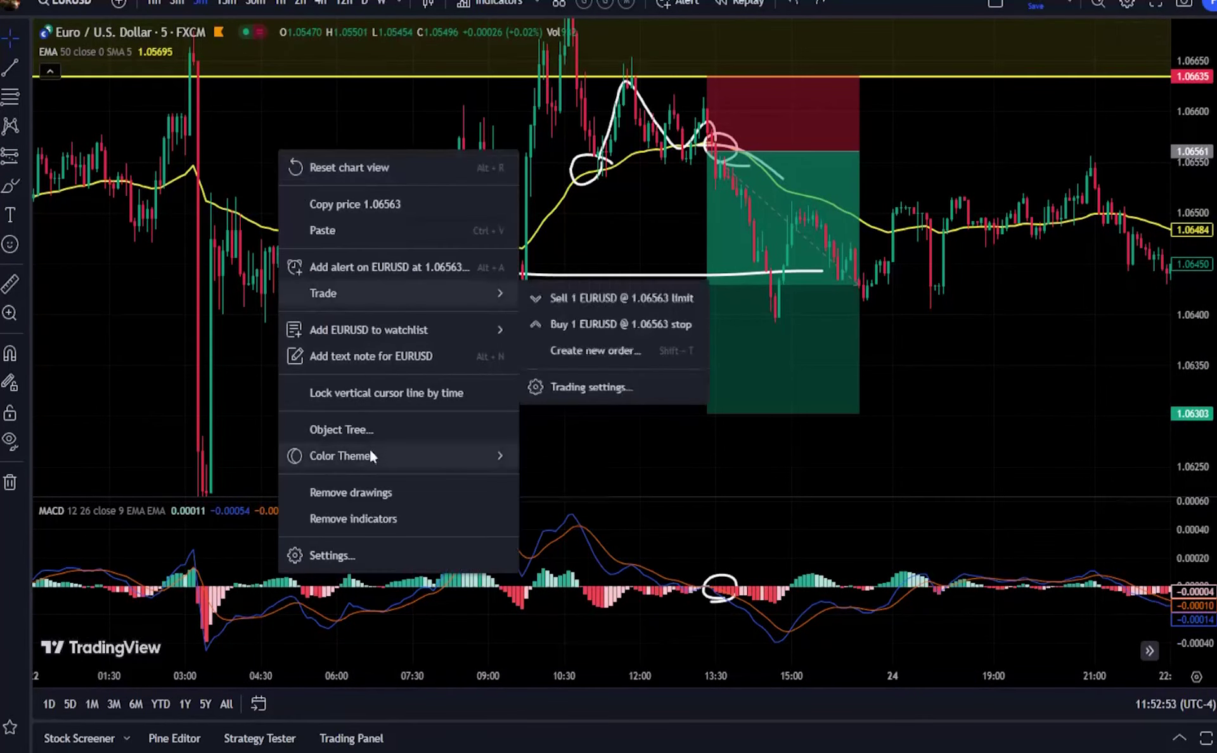
- Remove all drawings from the EURUSD chart and reset the chart view to the latest candles
left_click(390, 492)
key("alt+r")
scroll(818, 200, "up", 3)
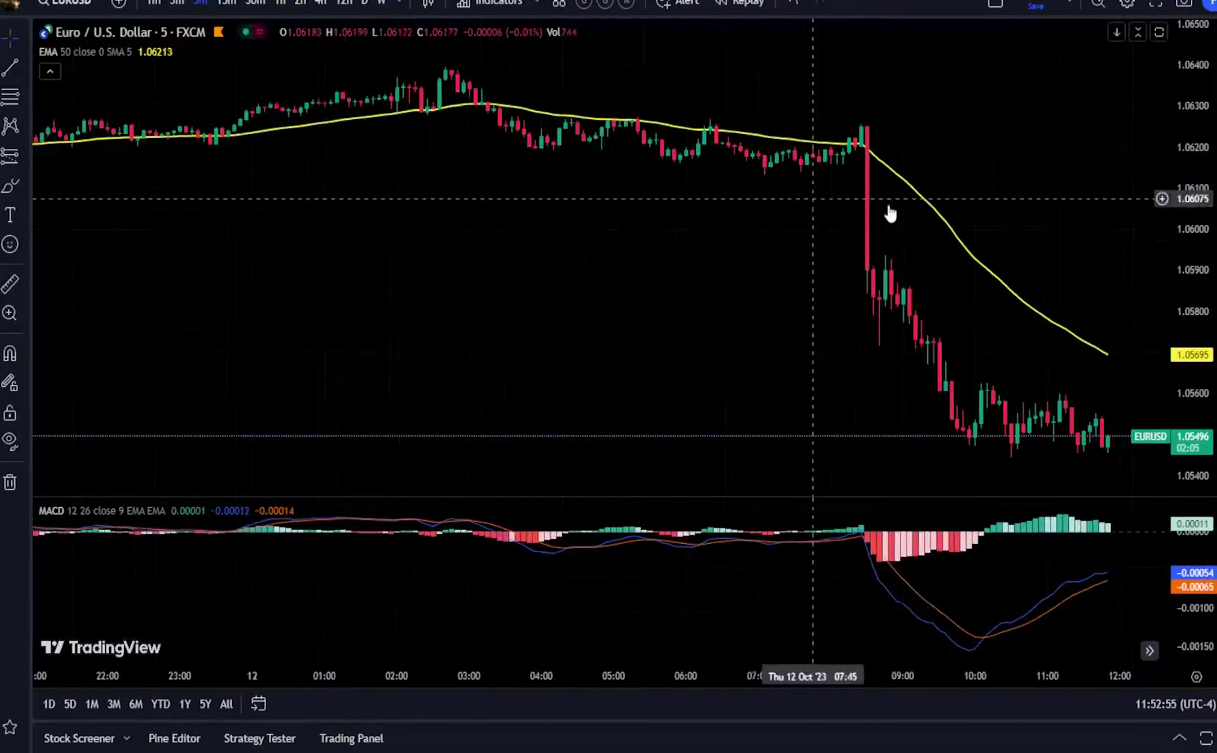
- Outline the sideways range before the 12 October 08:30 drop with the Brush and trace the sharp fall below it
left_click_drag(1005, 190, 521, 125)
scroll(716, 254, "up", 5)
left_click_drag(617, 331, 1085, 352)
left_click_drag(1210, 359, 1207, 155)
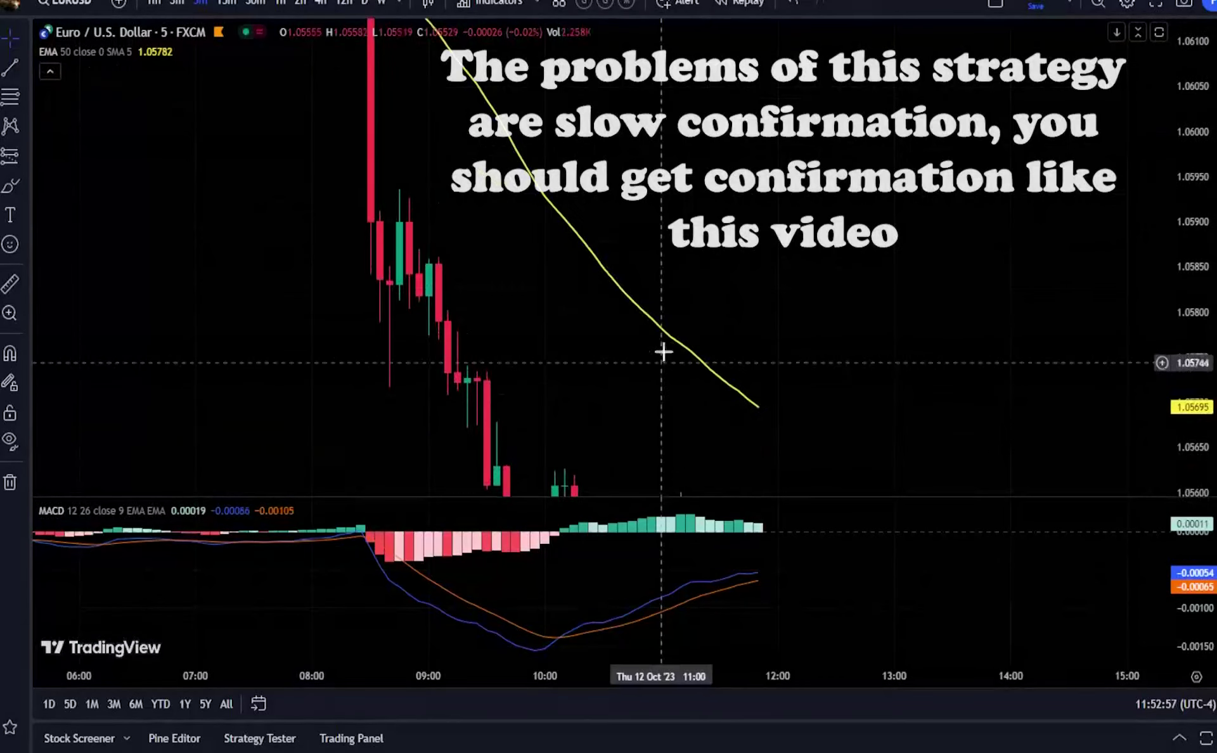
left_click_drag(661, 361, 723, 176)
scroll(735, 181, "down", 5)
left_click_drag(1186, 206, 1144, 399)
left_click_drag(844, 131, 835, 224)
scroll(835, 223, "down", 2)
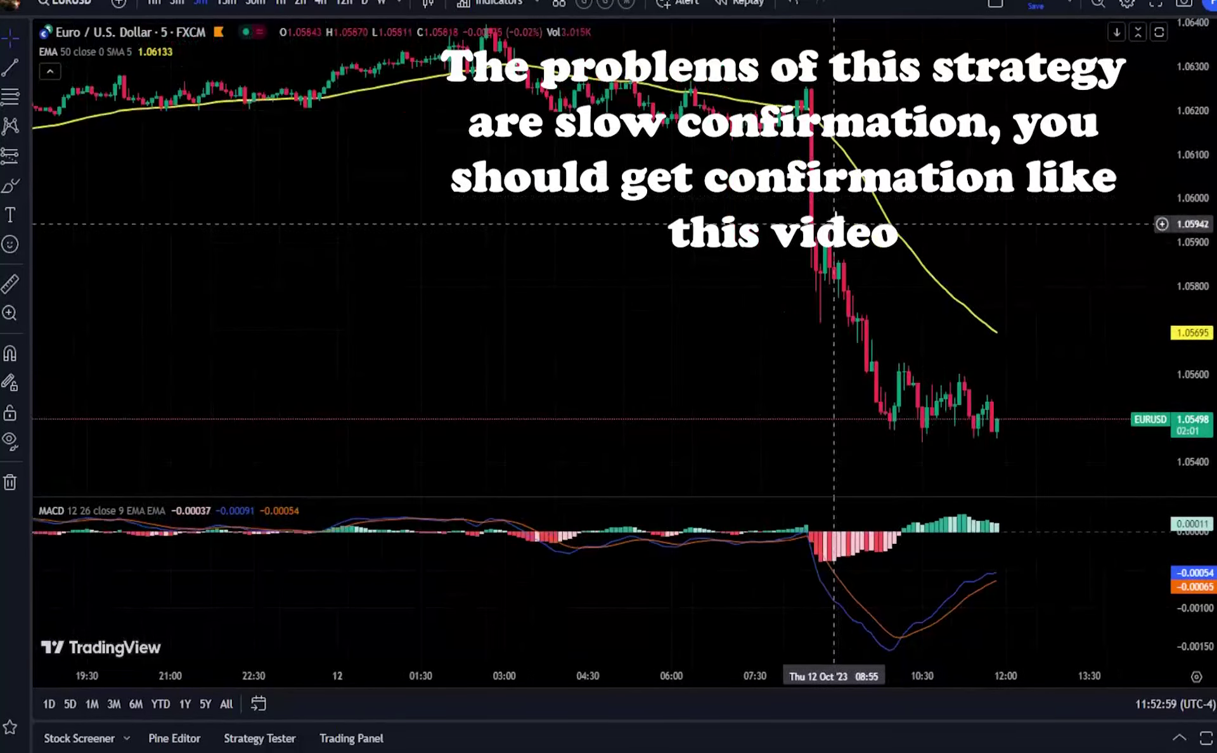
left_click_drag(653, 190, 635, 215)
left_click(19, 180)
mouse_move(439, 103)
left_mouse_down()
mouse_move(462, 117)
mouse_move(780, 139)
mouse_move(577, 108)
mouse_move(802, 113)
mouse_move(855, 293)
left_mouse_up()
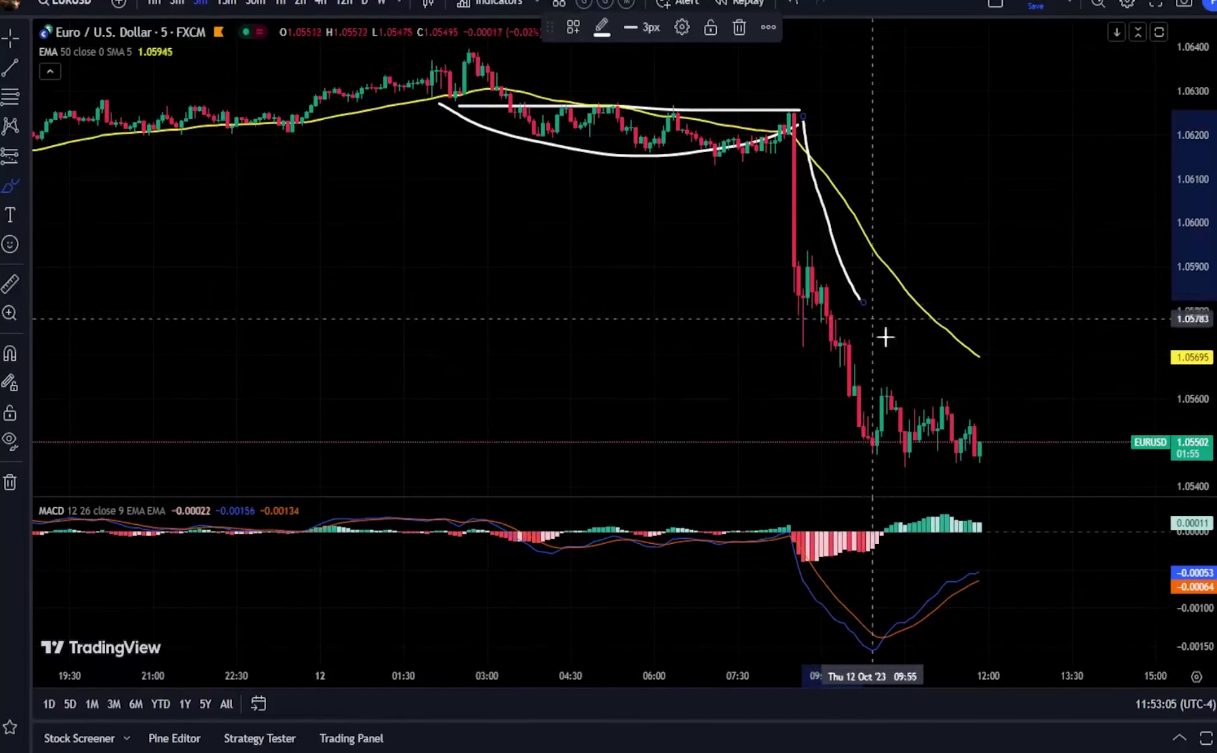
- Brush the falling price highs against the rising MACD, adding an upward arrow at the MACD lines and a downward arrow under the EMA
scroll(874, 349, "up", 3)
left_click_drag(697, 339, 797, 373)
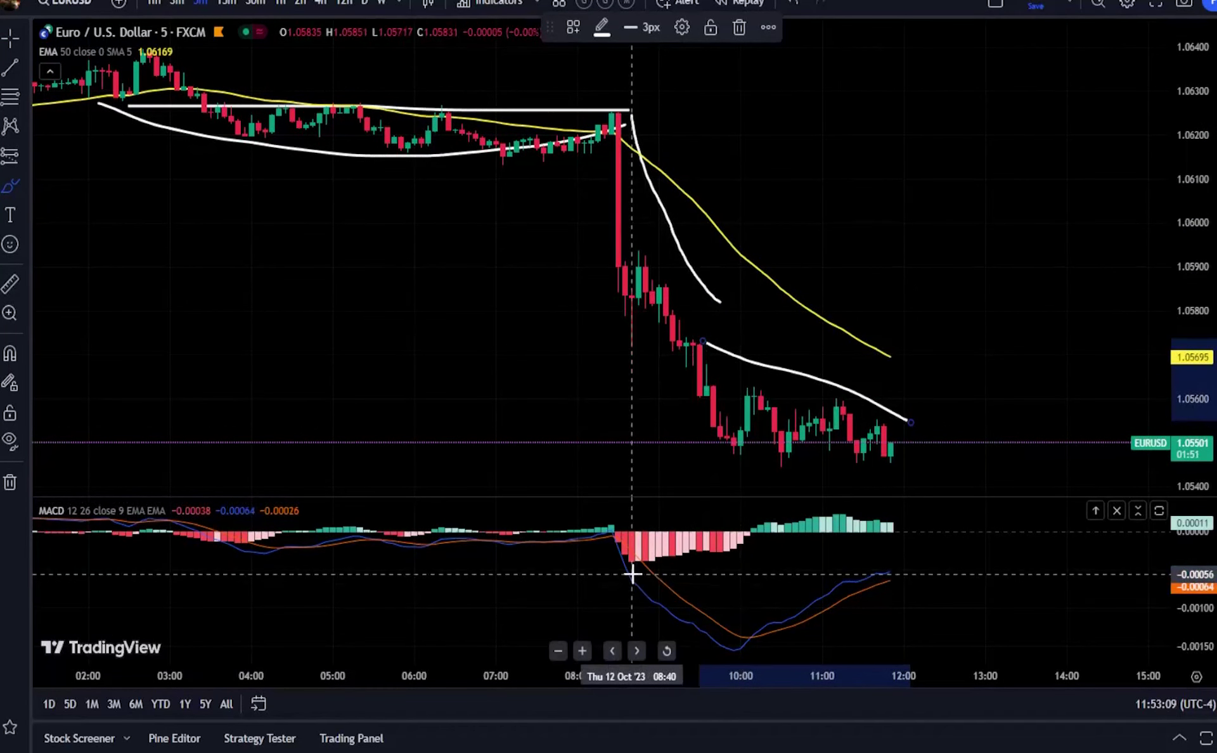
left_click_drag(637, 568, 931, 538)
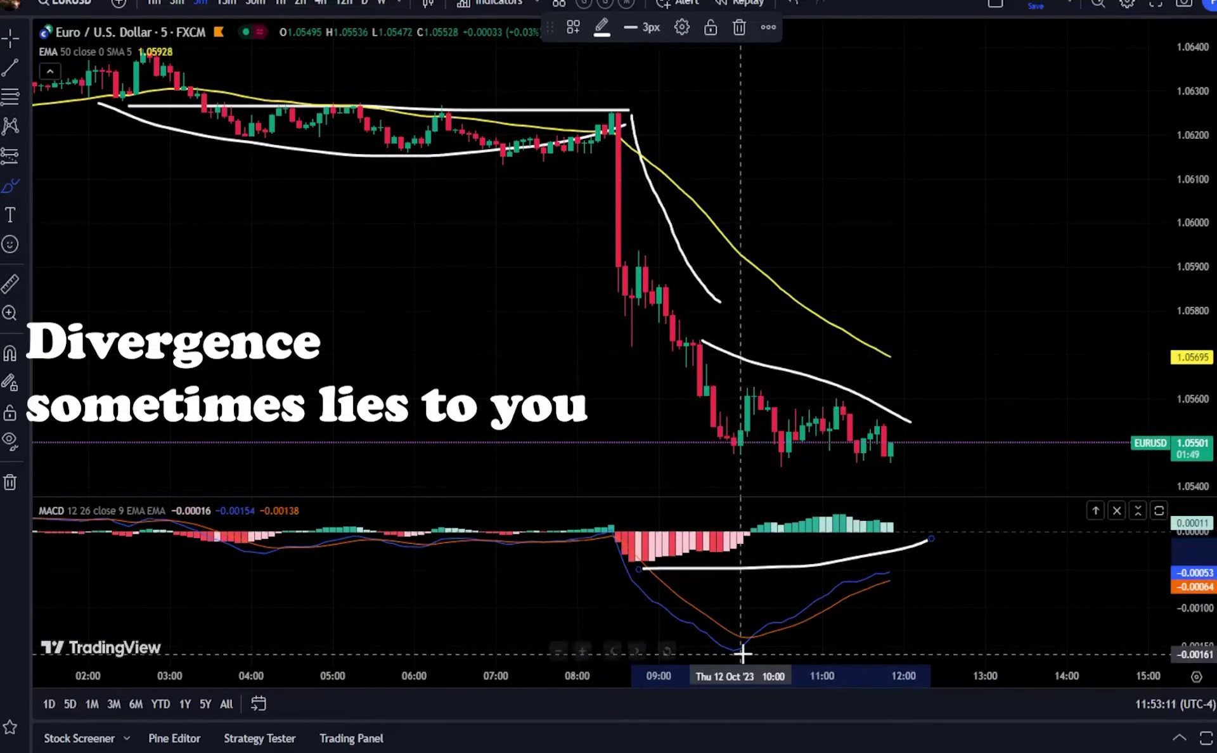
mouse_move(737, 652)
left_mouse_down()
mouse_move(931, 585)
mouse_move(971, 592)
mouse_move(972, 613)
left_mouse_up()
key("ctrl+z")
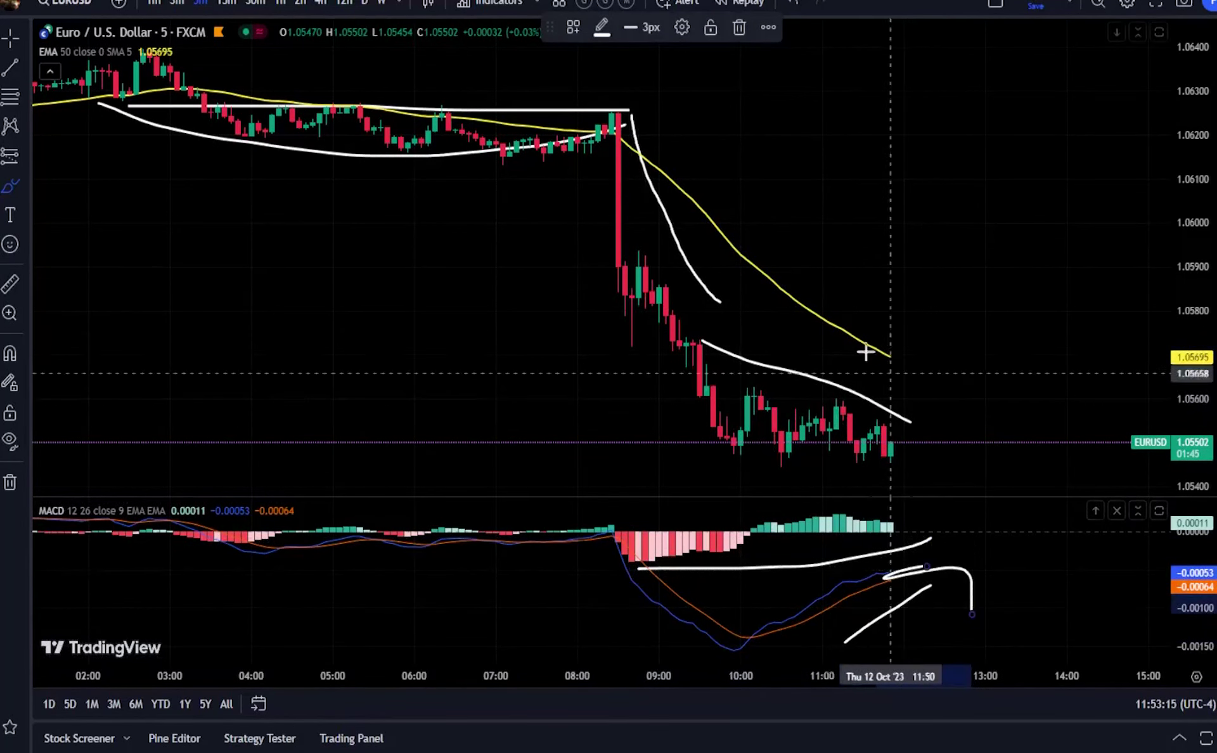
mouse_move(769, 308)
left_mouse_down()
mouse_move(838, 359)
mouse_move(827, 388)
left_mouse_up()
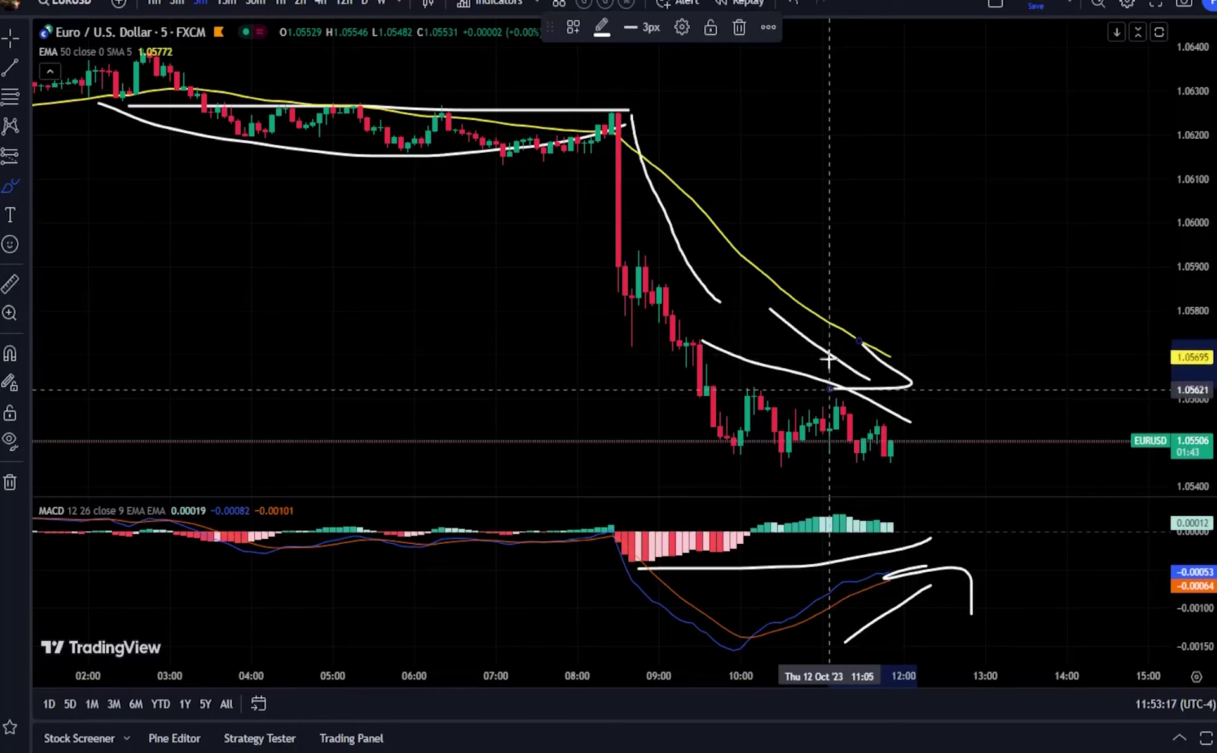
- Handwrite the word "SLOW" with the Brush in the empty space above the latest 12 October candles
left_click_drag(857, 221, 827, 259)
left_click_drag(899, 190, 923, 311)
left_click_drag(985, 168, 983, 290)
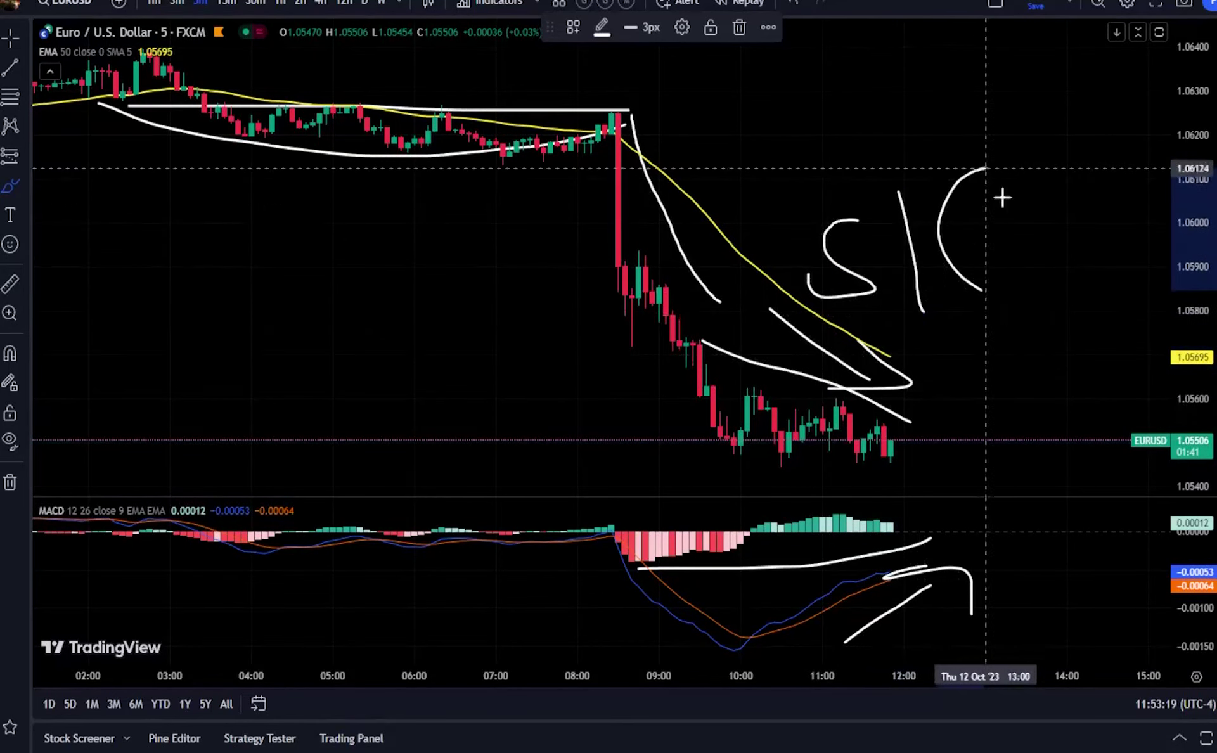
mouse_move(1034, 199)
left_mouse_down()
mouse_move(1132, 266)
mouse_move(1141, 161)
left_mouse_up()
- Brush an upward breakout path from the latest candle and bound the 12 October consolidation with lines at about 1.0557 and 1.0546
mouse_move(441, 308)
left_mouse_down()
mouse_move(383, 226)
mouse_move(277, 226)
left_mouse_up()
scroll(947, 373, "up", 3)
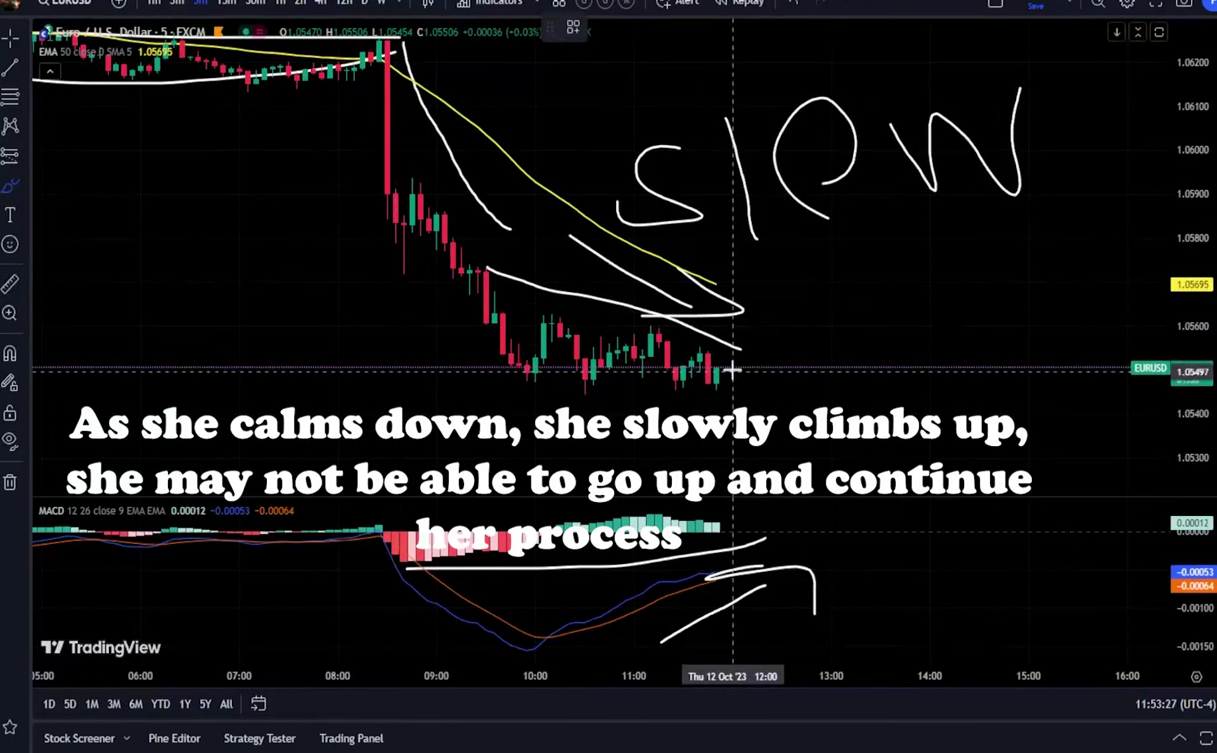
mouse_move(723, 366)
left_mouse_down()
mouse_move(785, 345)
mouse_move(855, 204)
left_mouse_up()
left_click_drag(819, 337, 518, 338)
left_click_drag(870, 402, 477, 380)
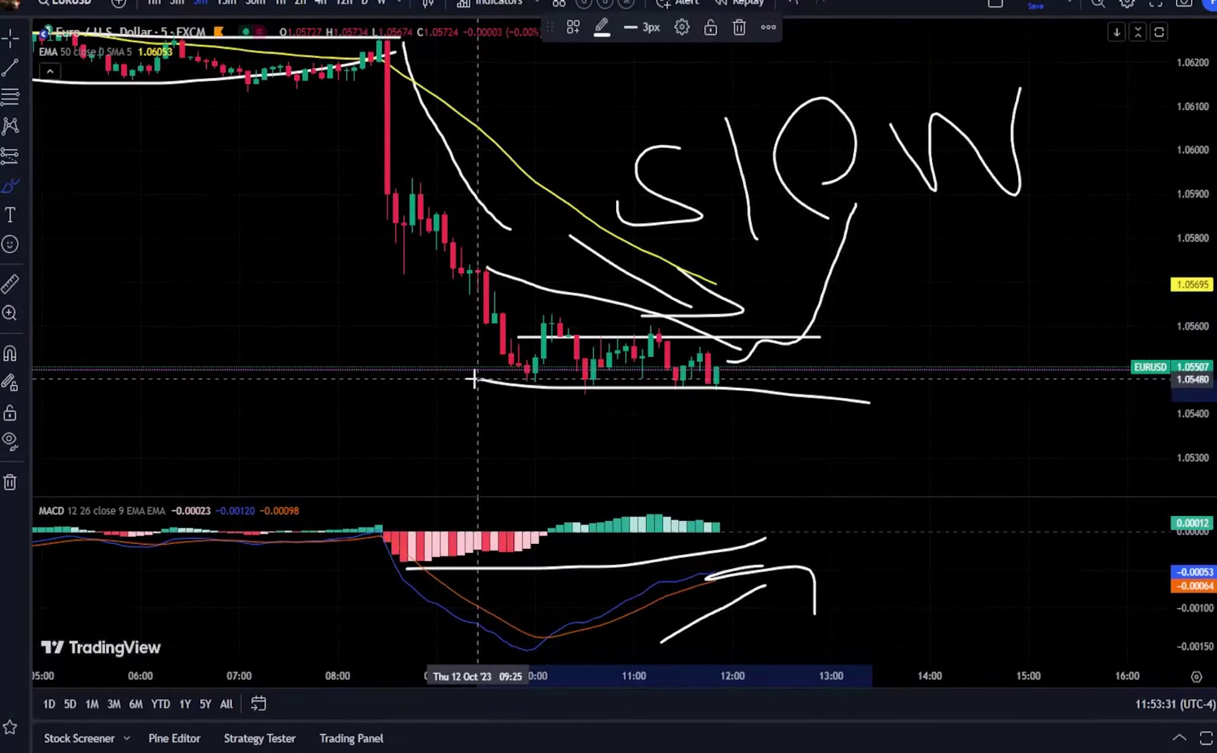
left_click(13, 40)
scroll(448, 231, "down", 4)
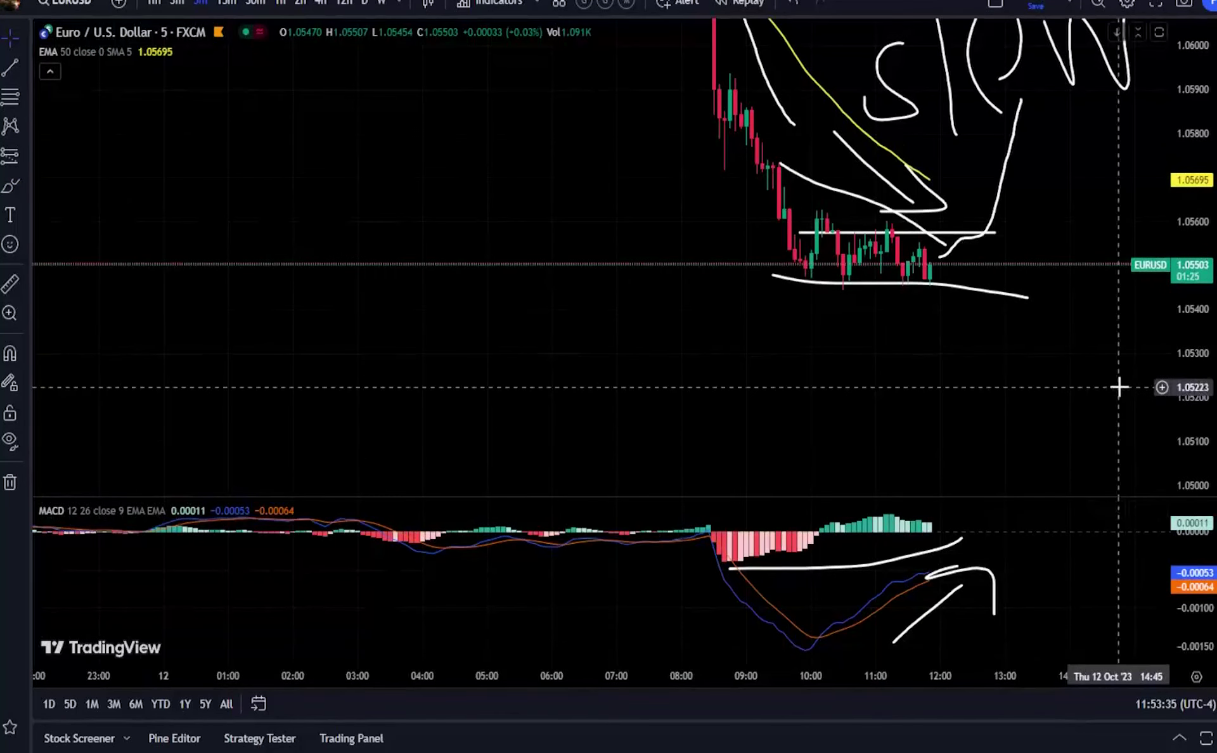
scroll(1077, 374, "up", 2)
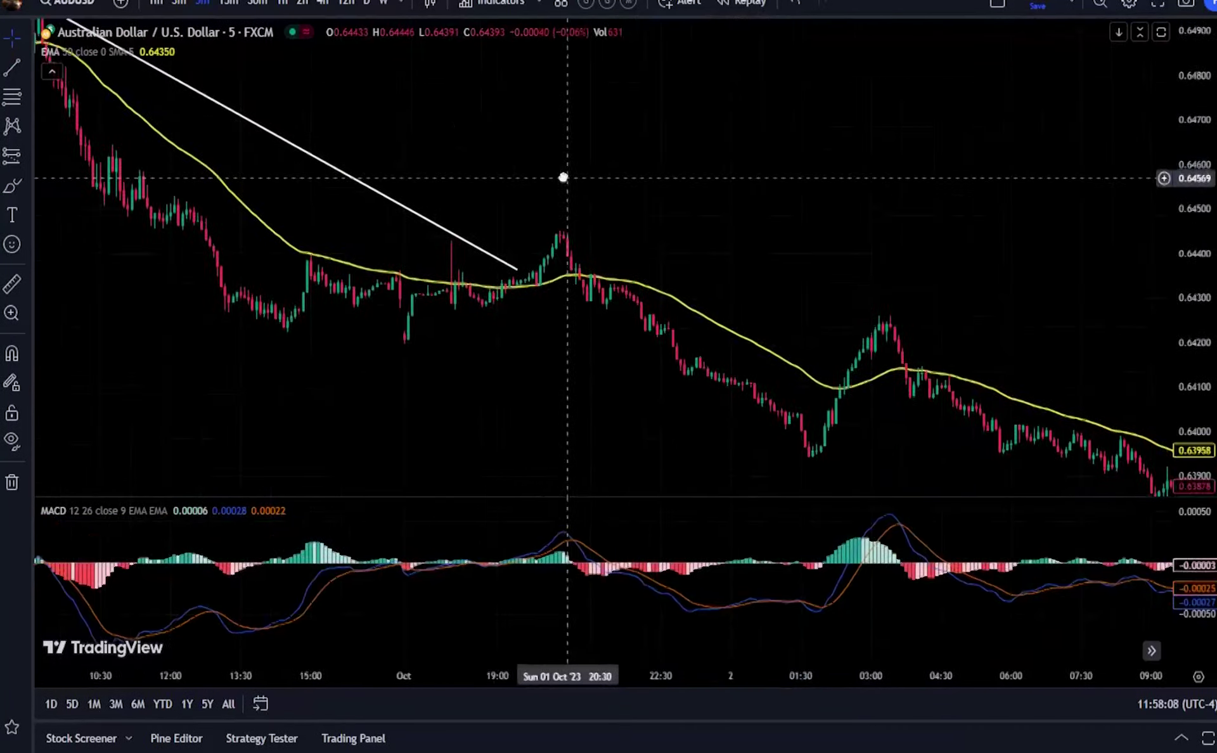
- Draw a falling trend line on the AUDUSD chart from the 1 October 20:25 high at 0.64455 over the 2 October high
left_click_drag(564, 178, 556, 175)
left_click(556, 227)
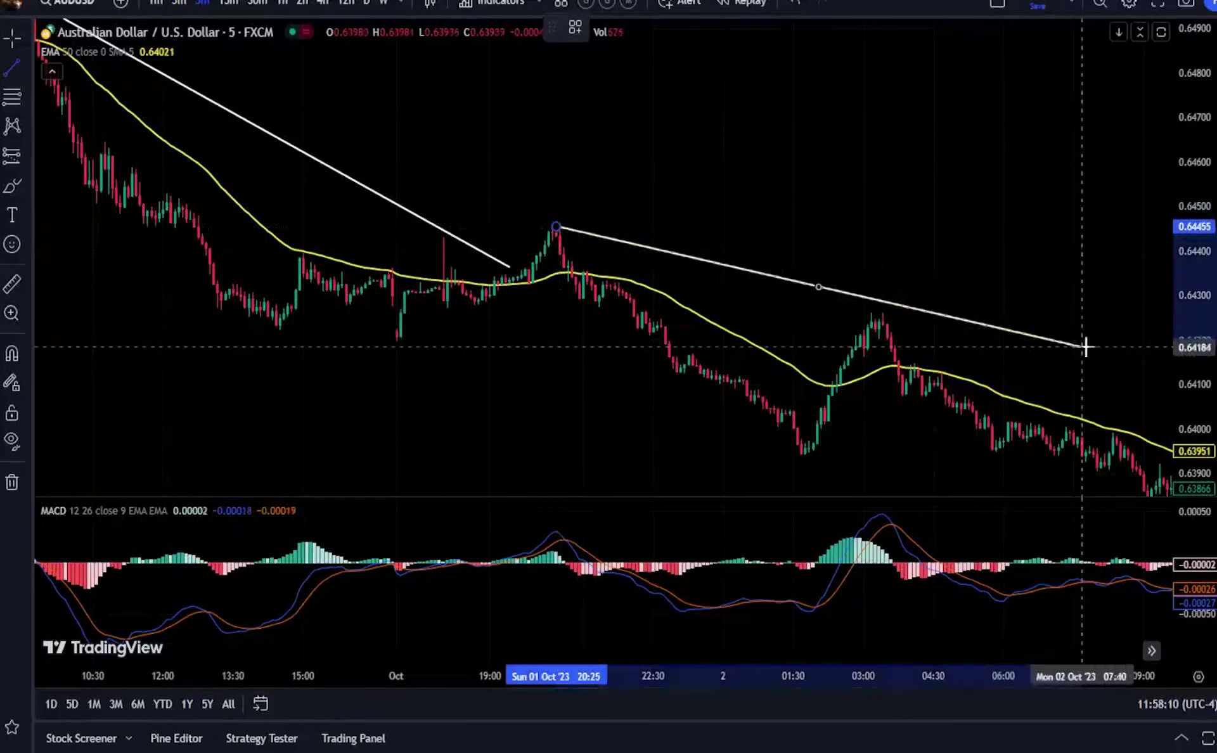
left_click(1135, 375)
- Brush the 29 September drop, circle its first pullback, cross out the weak pullback below the EMA and mark the rising MACD
left_click_drag(699, 178, 1003, 236)
scroll(1003, 236, "up", 2)
left_click_drag(377, 213, 467, 223)
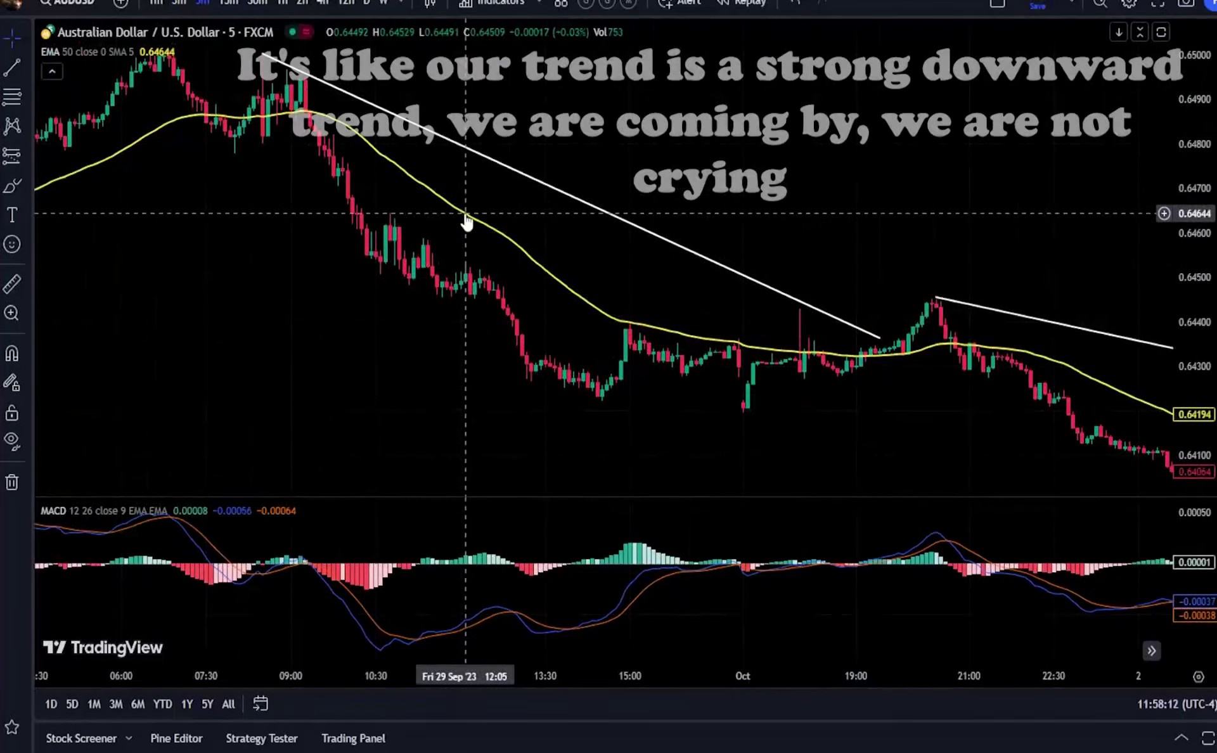
left_click(15, 187)
left_click(362, 101)
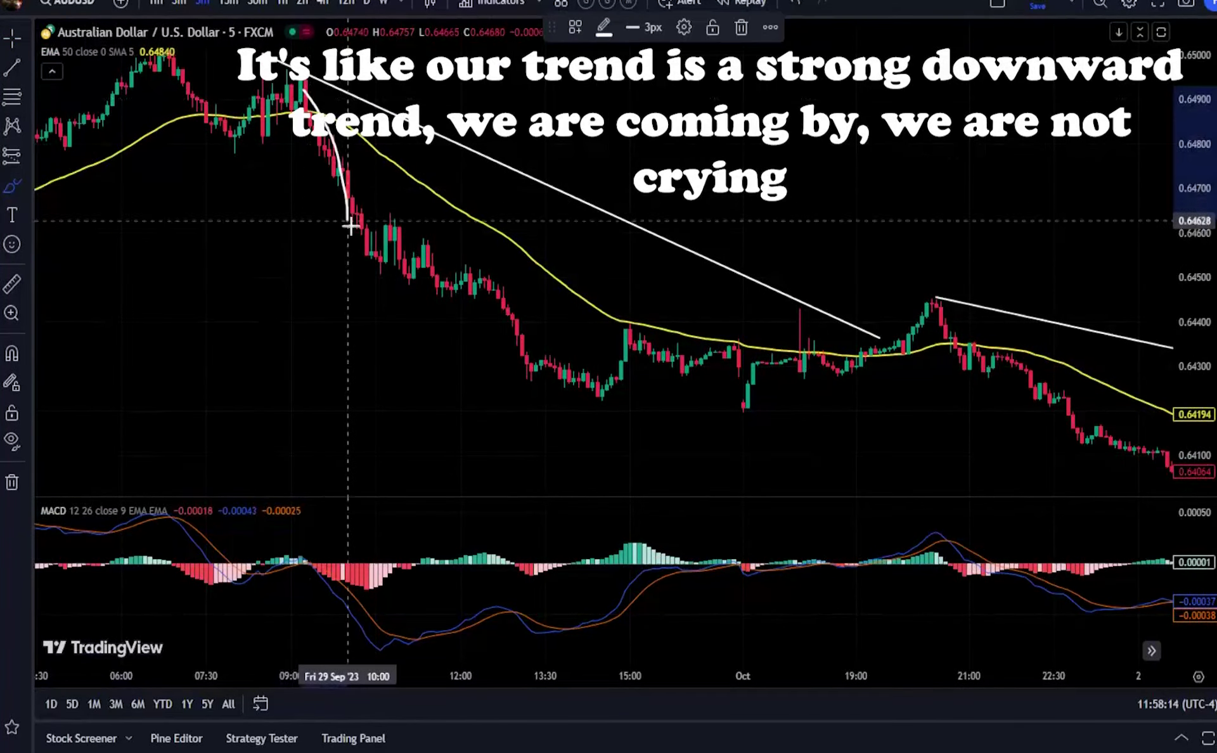
left_click_drag(433, 226, 375, 285)
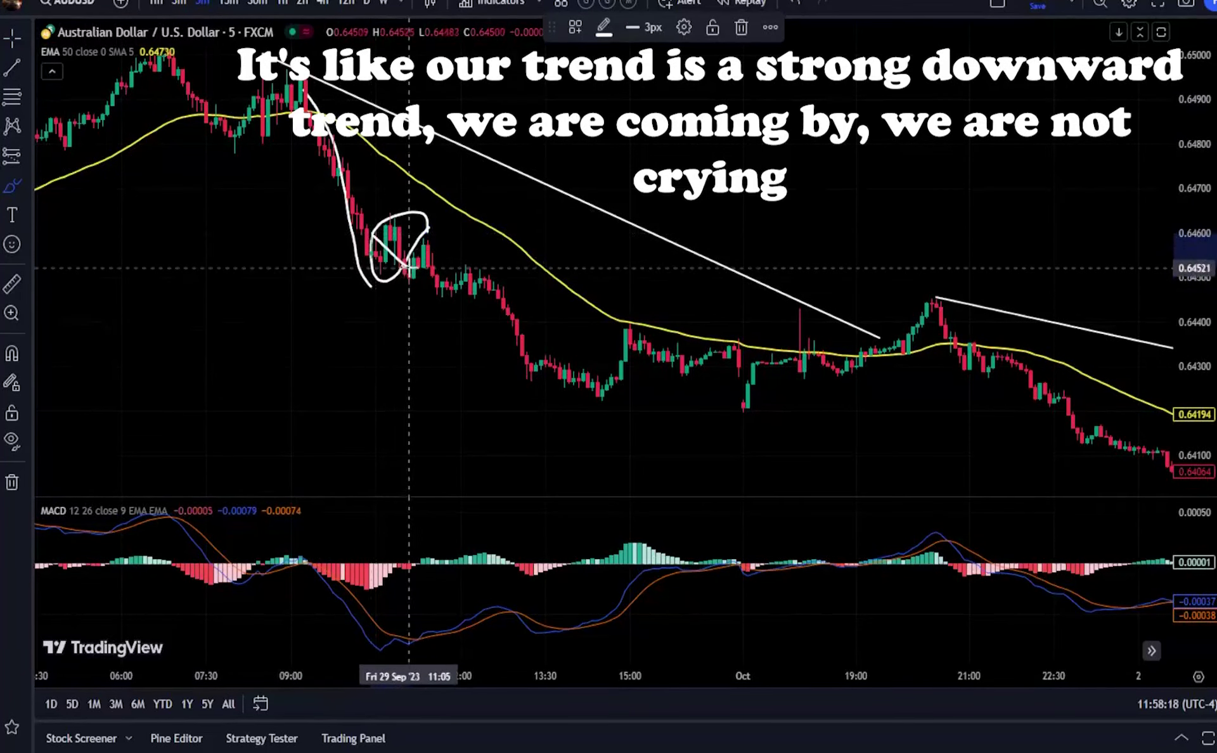
left_click_drag(467, 227, 507, 262)
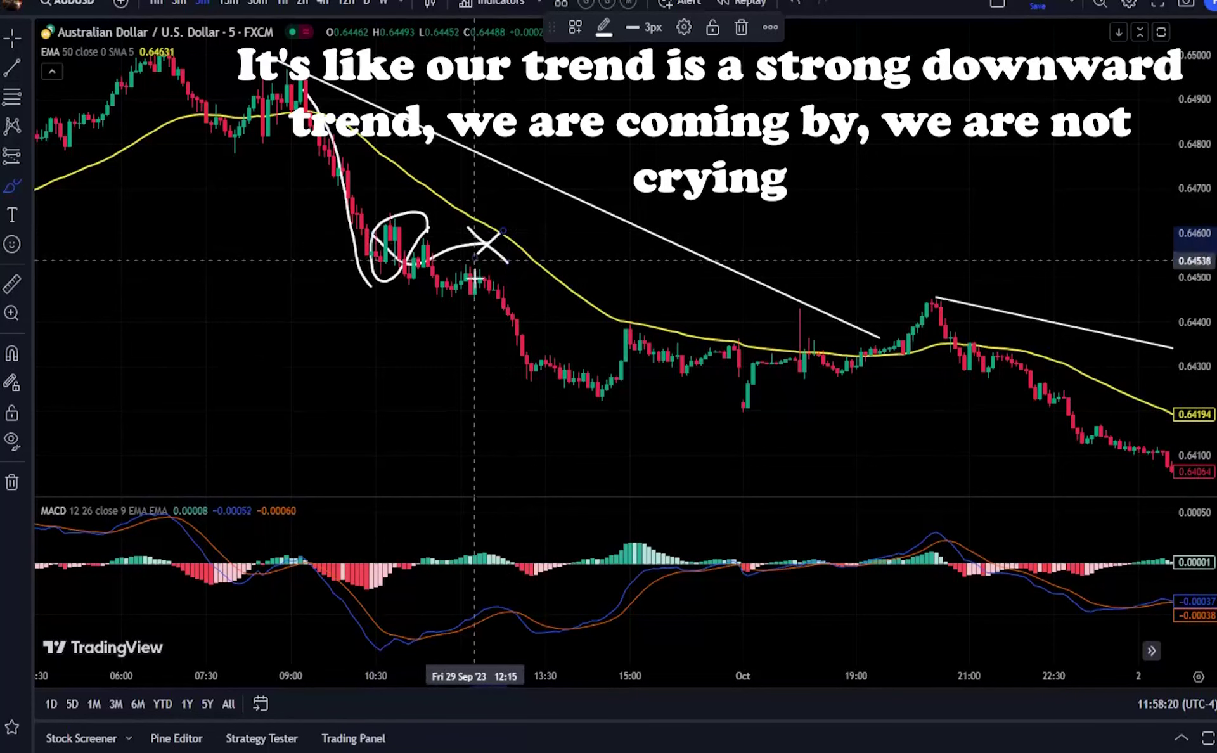
left_click_drag(369, 658, 517, 598)
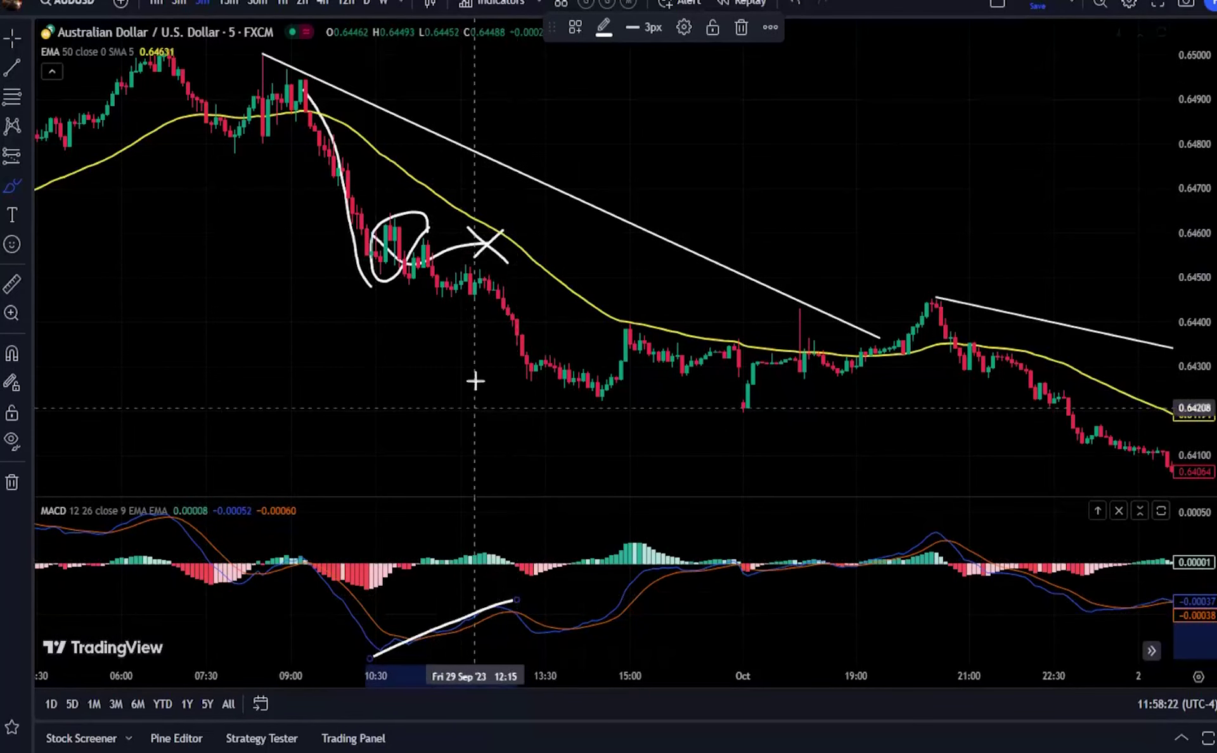
- Brush the second 29 September decline, its pullback to the EMA and the continued fall, and add a downward arrow above the trend line
left_click_drag(480, 265, 541, 361)
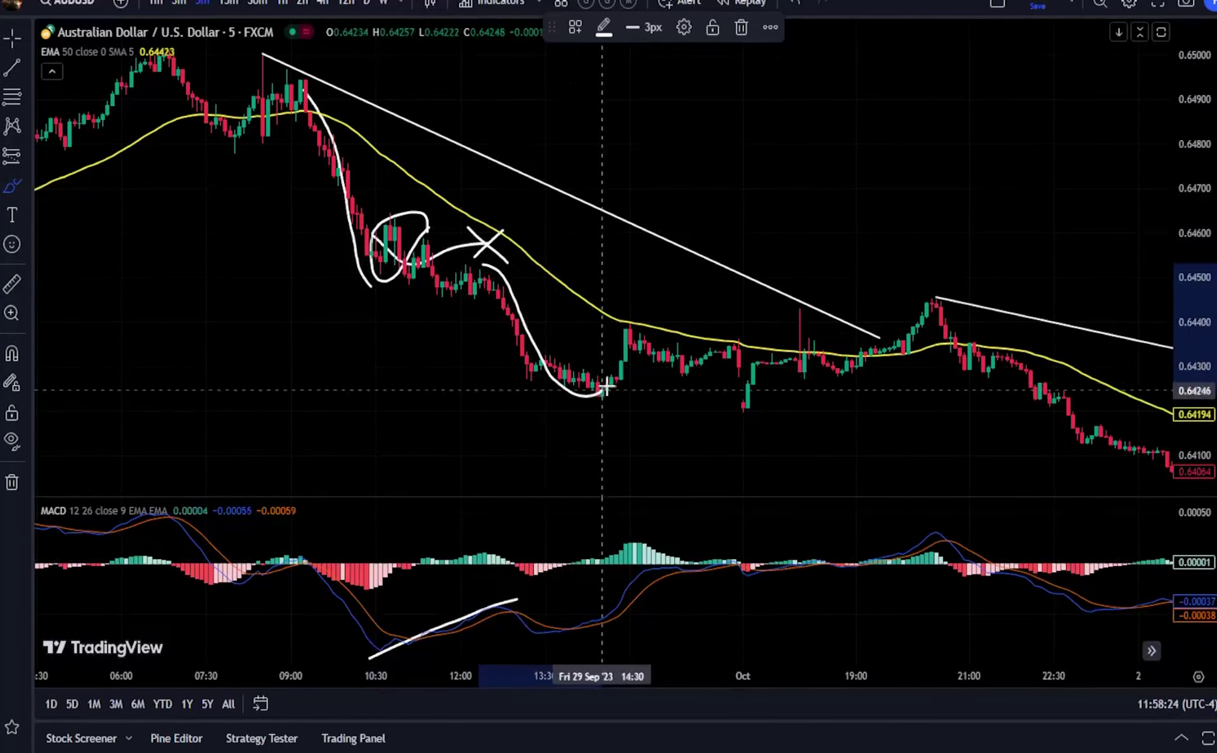
mouse_move(641, 330)
left_mouse_down()
mouse_move(738, 346)
mouse_move(837, 438)
left_mouse_up()
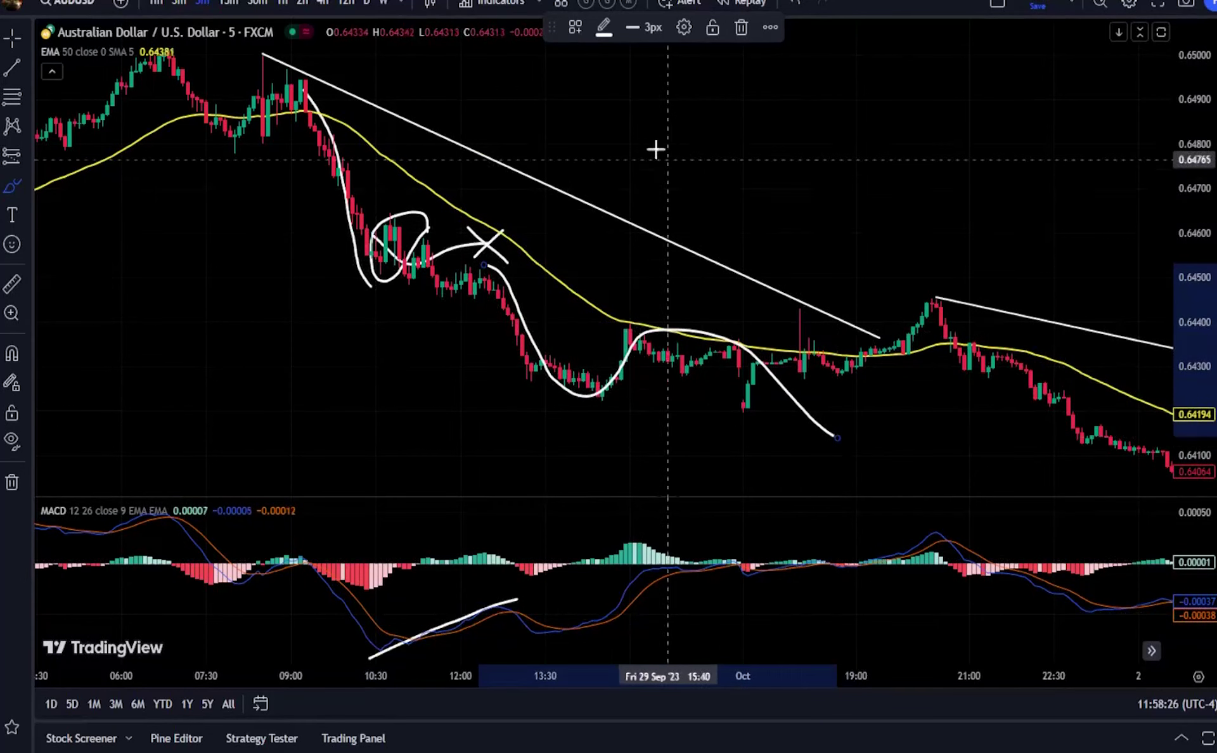
mouse_move(603, 92)
left_mouse_down()
mouse_move(720, 170)
mouse_move(682, 193)
left_mouse_up()
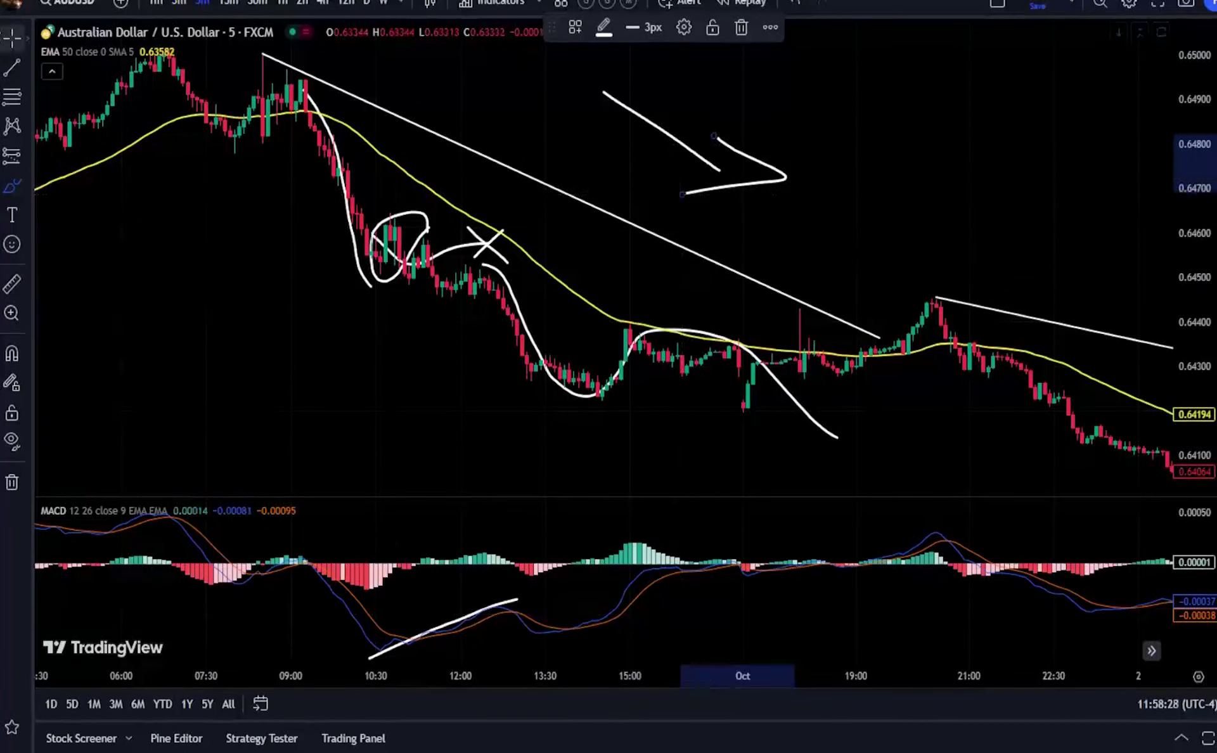
- Trace the 1–2 October decline, the pullback up to the second trend line and the renewed fall with the Brush
left_click_drag(983, 237, 524, 92)
scroll(524, 92, "down", 2)
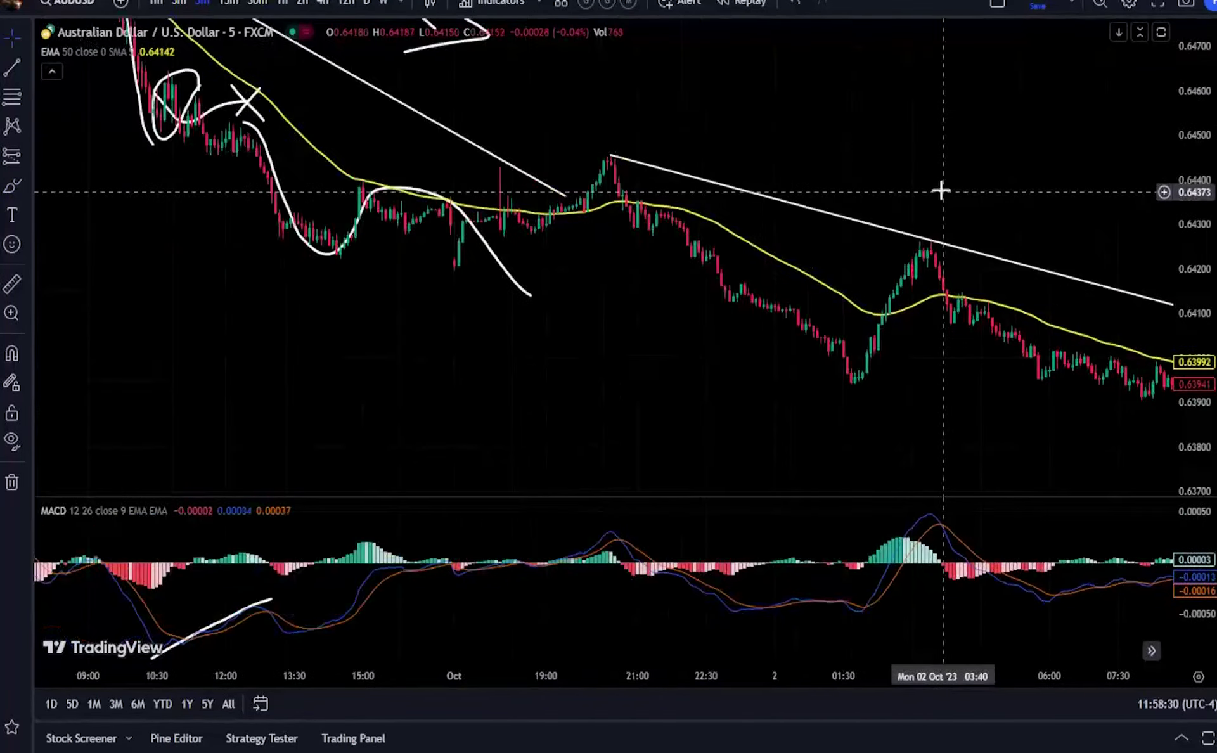
left_click_drag(942, 191, 668, 131)
scroll(667, 131, "up", 1)
left_click(12, 185)
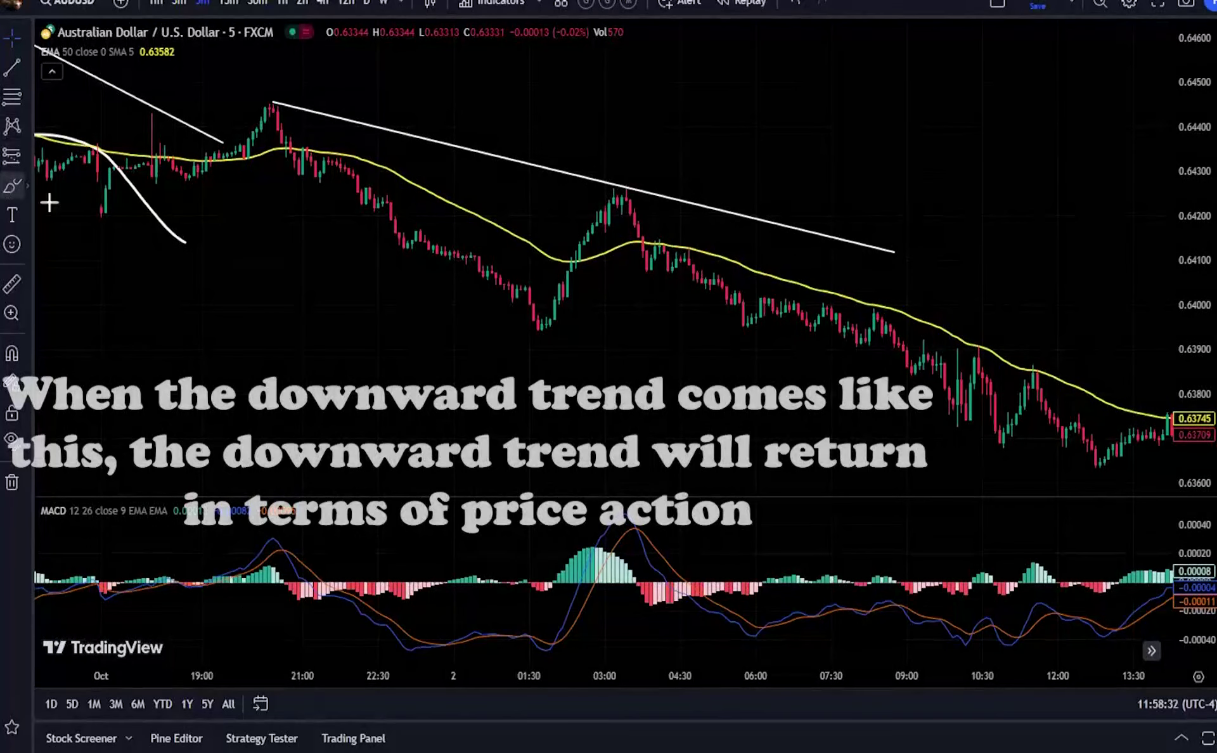
mouse_move(334, 147)
left_mouse_down()
mouse_move(469, 241)
mouse_move(528, 308)
left_mouse_up()
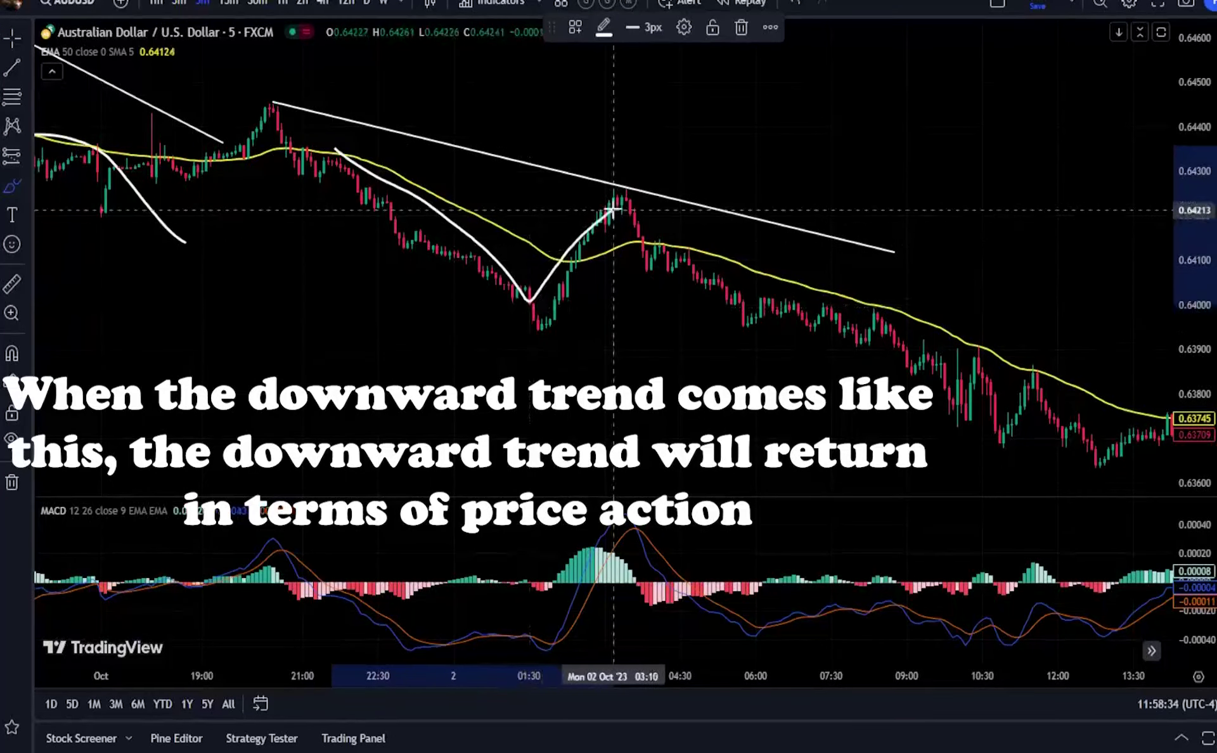
left_click_drag(613, 209, 819, 361)
- Brush a falling line under the 2 October lows between about 14:15 and 19:25, from about 0.6364 to 0.6360
scroll(894, 283, "down", 2)
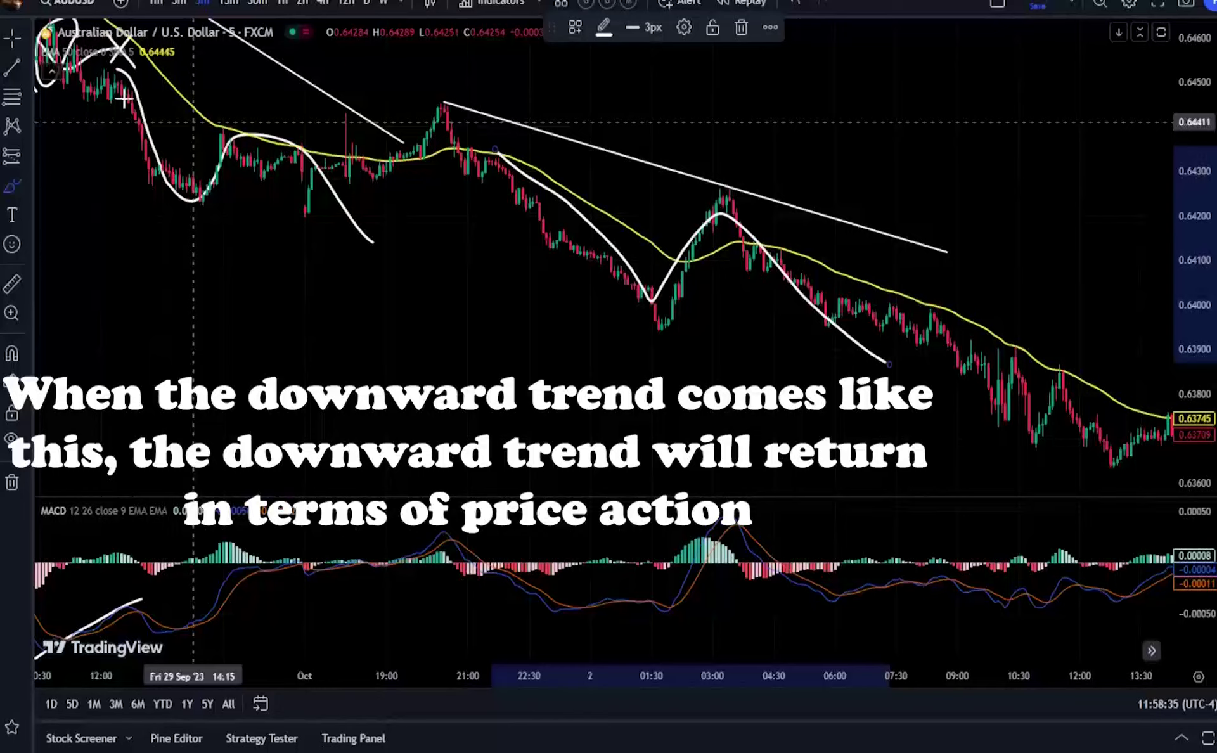
left_click(12, 41)
mouse_move(979, 386)
left_mouse_down()
mouse_move(550, 262)
mouse_move(422, 256)
left_mouse_up()
scroll(499, 257, "up", 2)
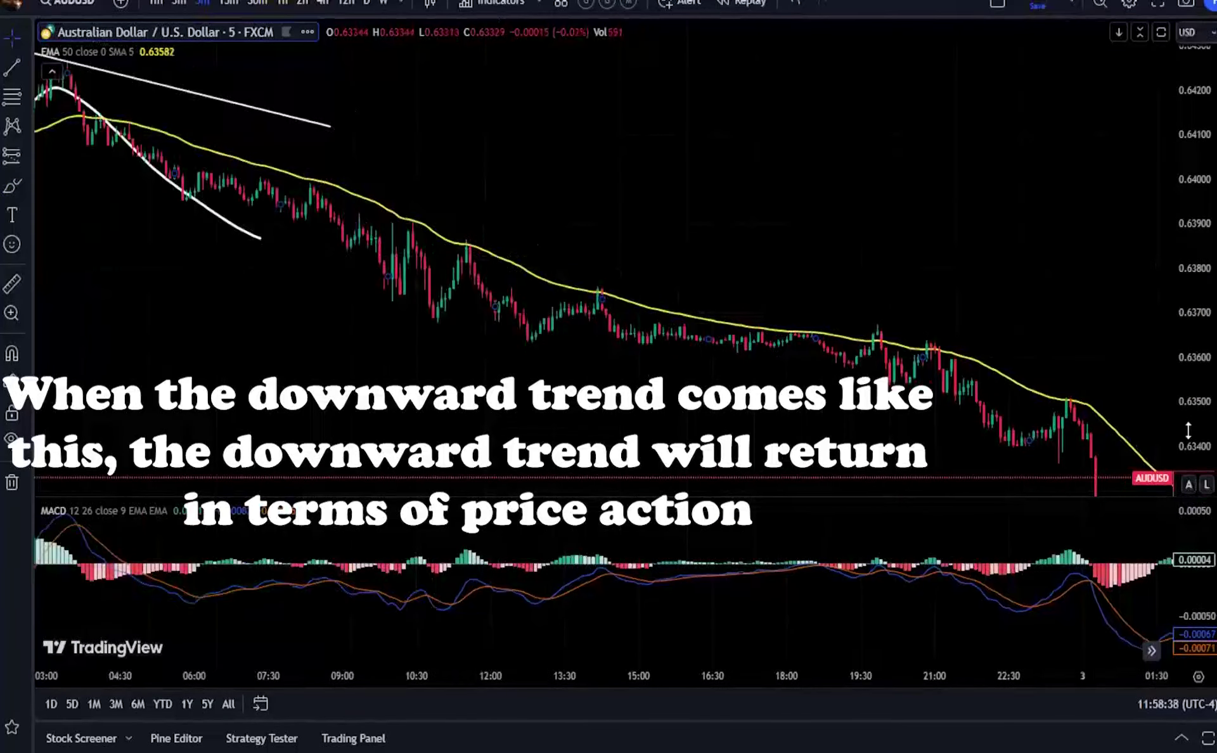
left_click_drag(1188, 431, 31, 188)
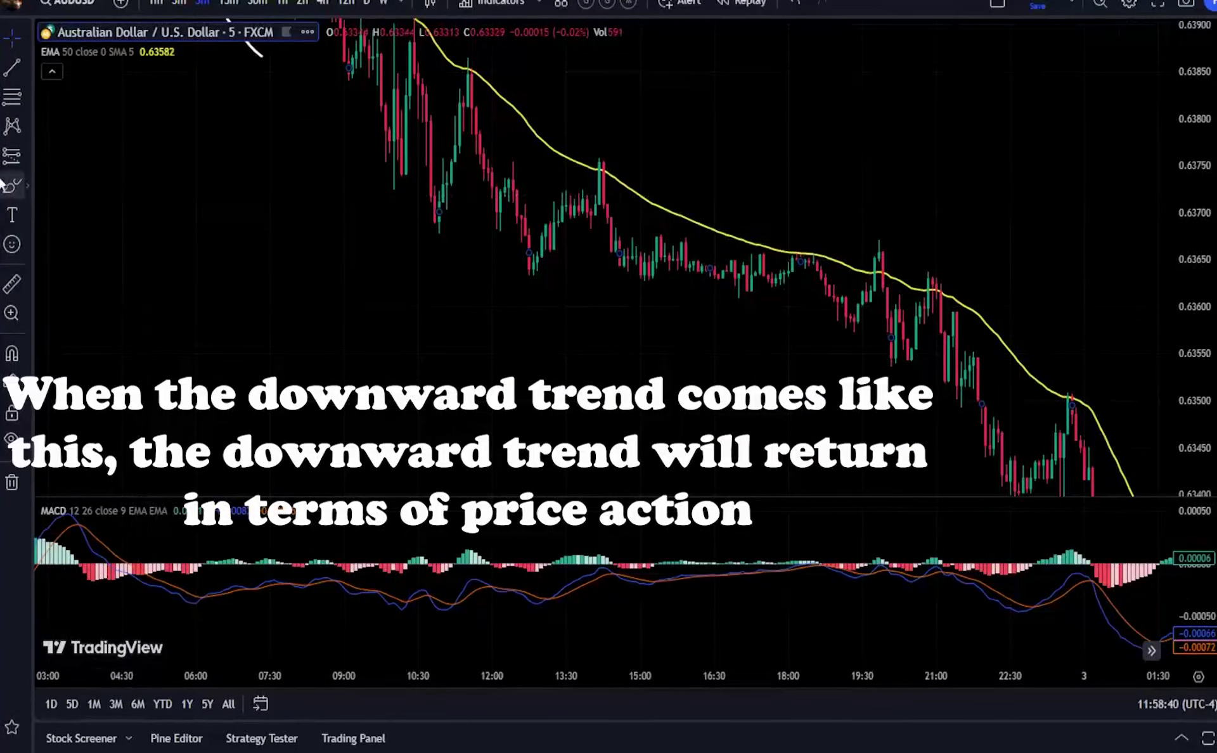
left_click(10, 186)
left_click_drag(597, 268, 853, 309)
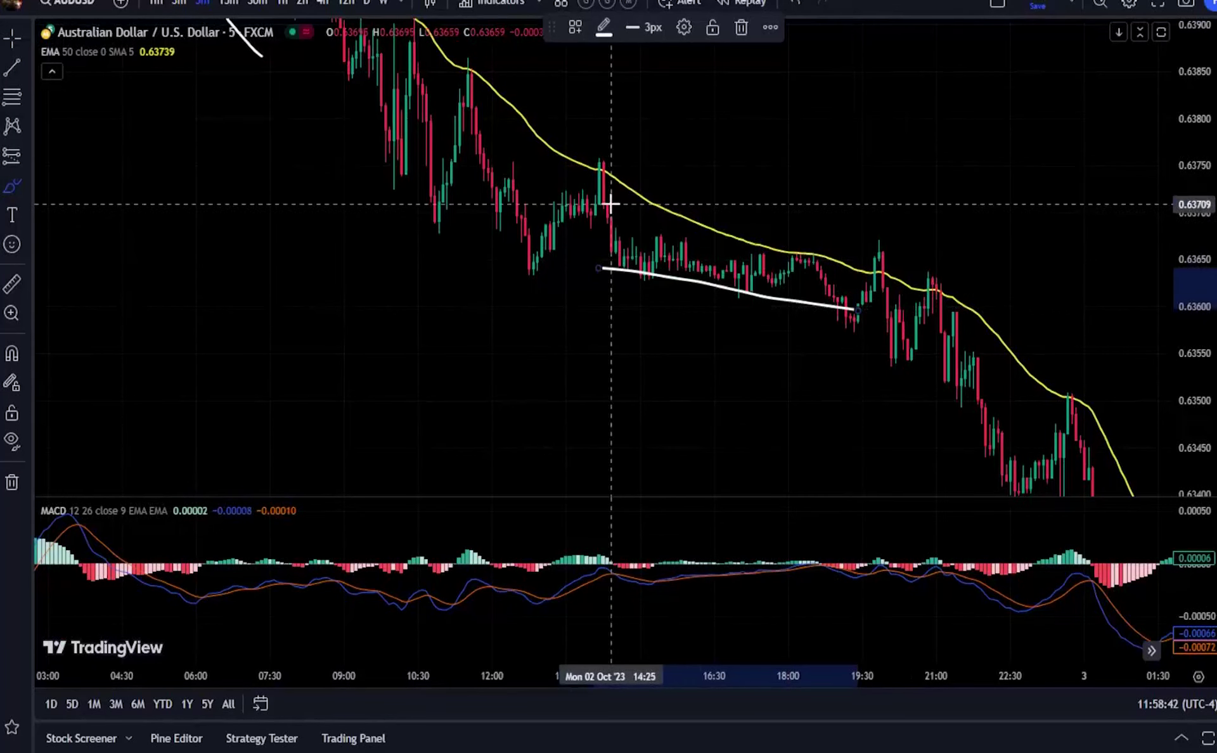
- Brush a falling line over the 2 October afternoon highs along the EMA, and bracket the flat MACD with lines below and above it
left_click_drag(612, 204, 809, 246)
left_click_drag(679, 611, 809, 597)
left_click_drag(637, 553, 723, 554)
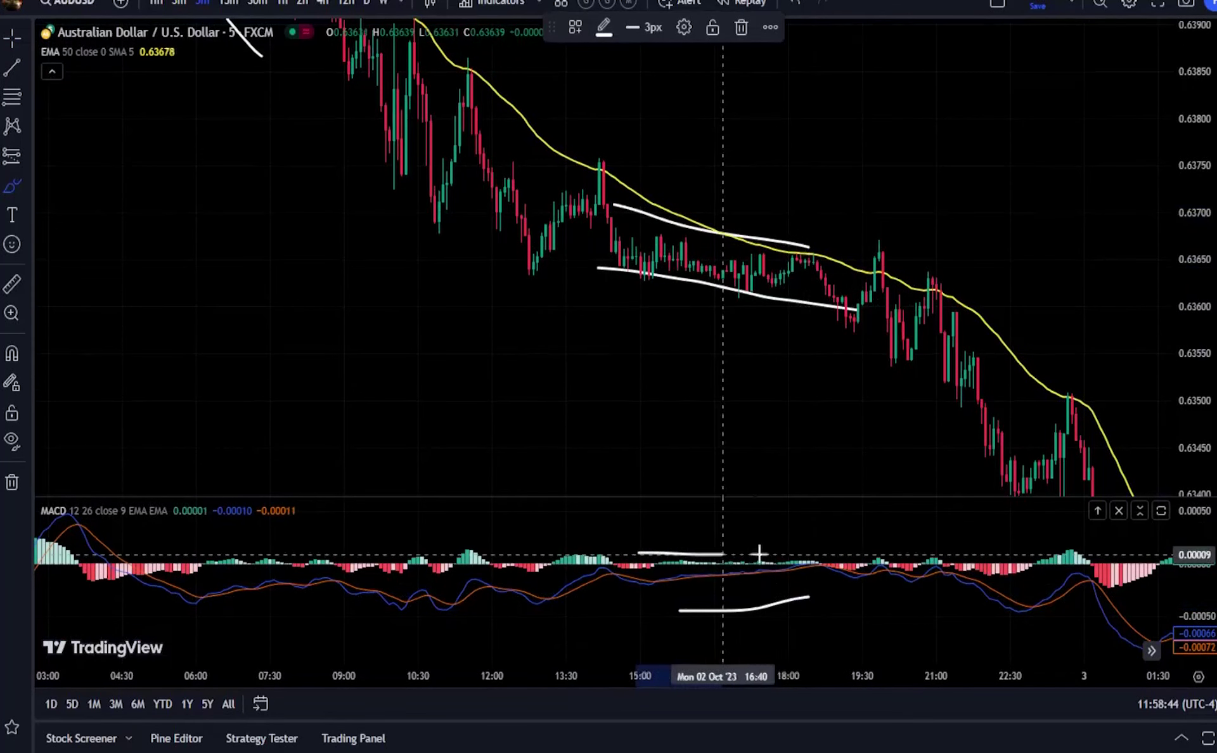
- Circle the MACD crossovers from about 19:00 on 2 October to 3 October and handwrite "Strong" below and "Sell" above them with the Brush
left_click_drag(822, 577, 845, 563)
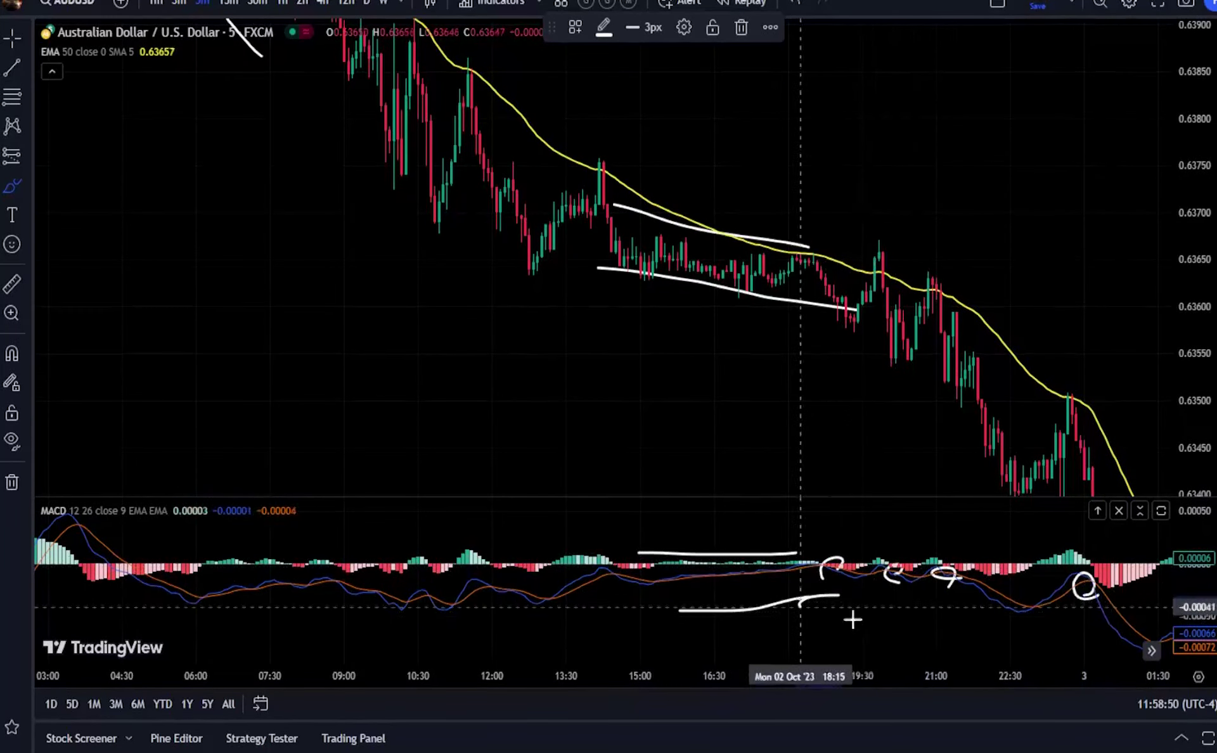
mouse_move(852, 620)
left_mouse_down()
mouse_move(813, 625)
mouse_move(899, 649)
left_mouse_up()
left_click_drag(881, 606, 916, 605)
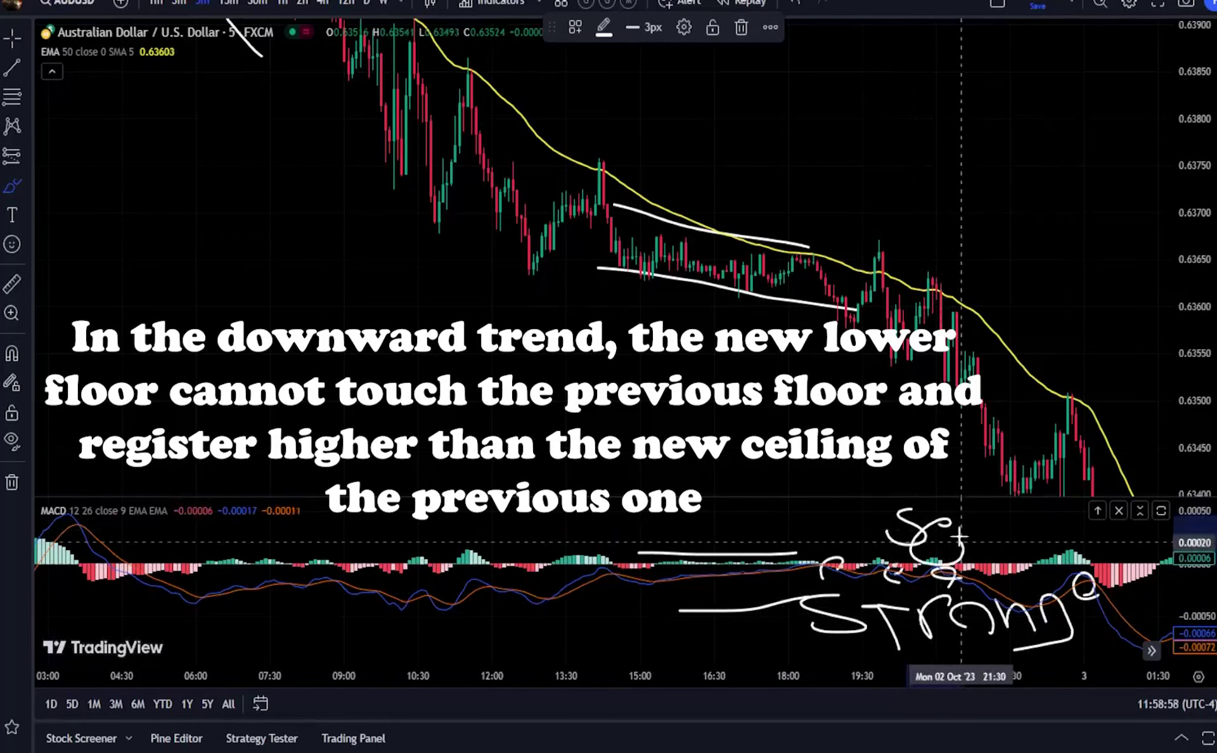
- Put the Brush away and examine the AUDUSD price action, EMA and MACD through 3 October
left_click(12, 38)
left_click_drag(635, 309, 325, 181)
scroll(718, 305, "right", 6)
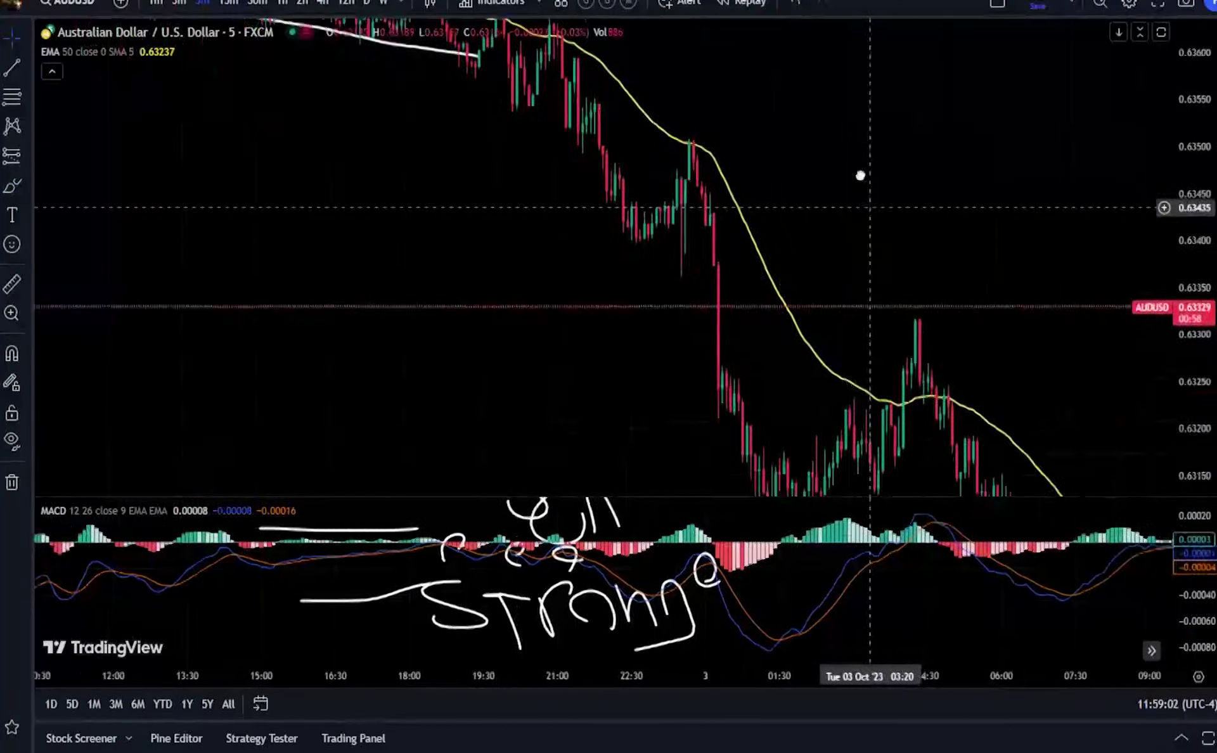
scroll(679, 196, "right", 4)
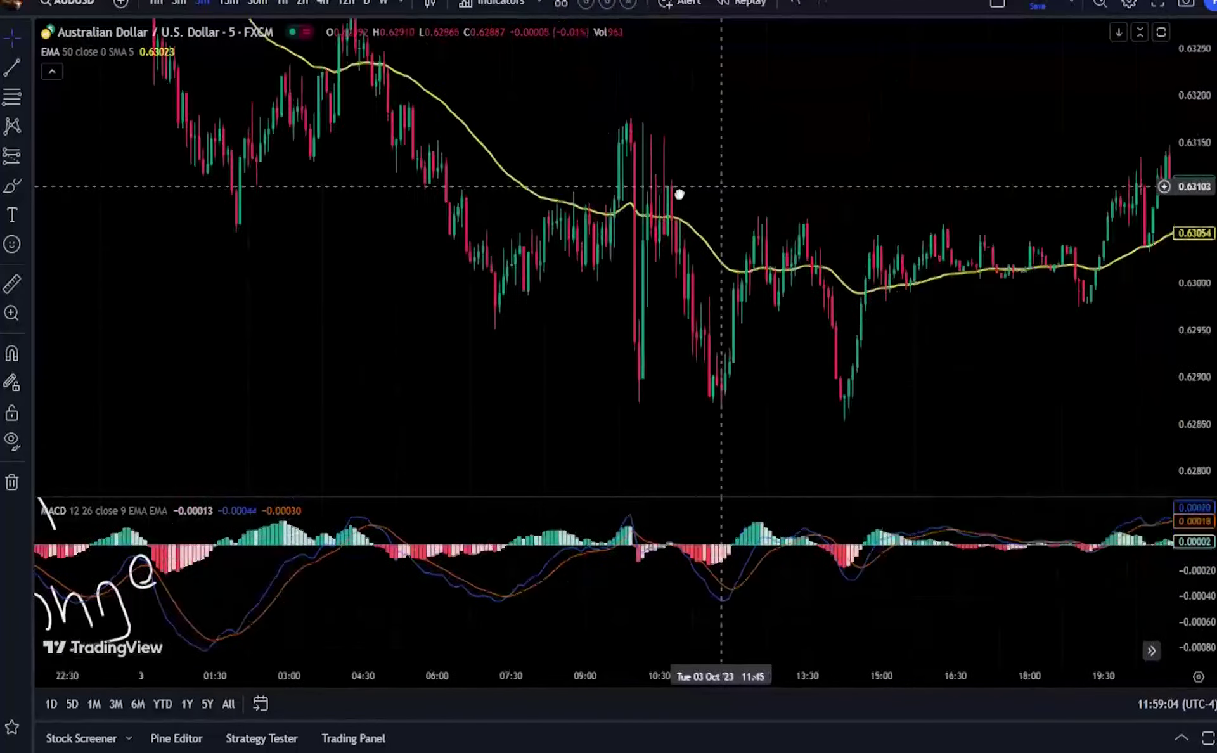
scroll(843, 241, "right", 3)
scroll(862, 261, "left", 8)
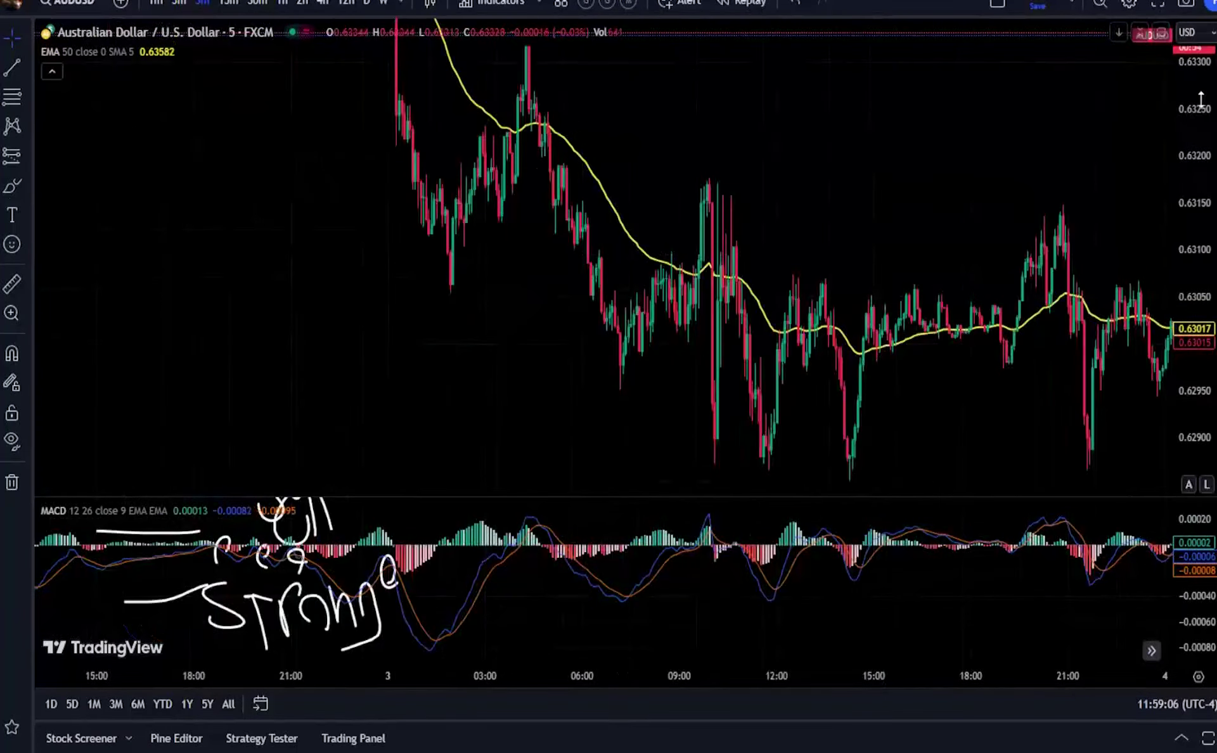